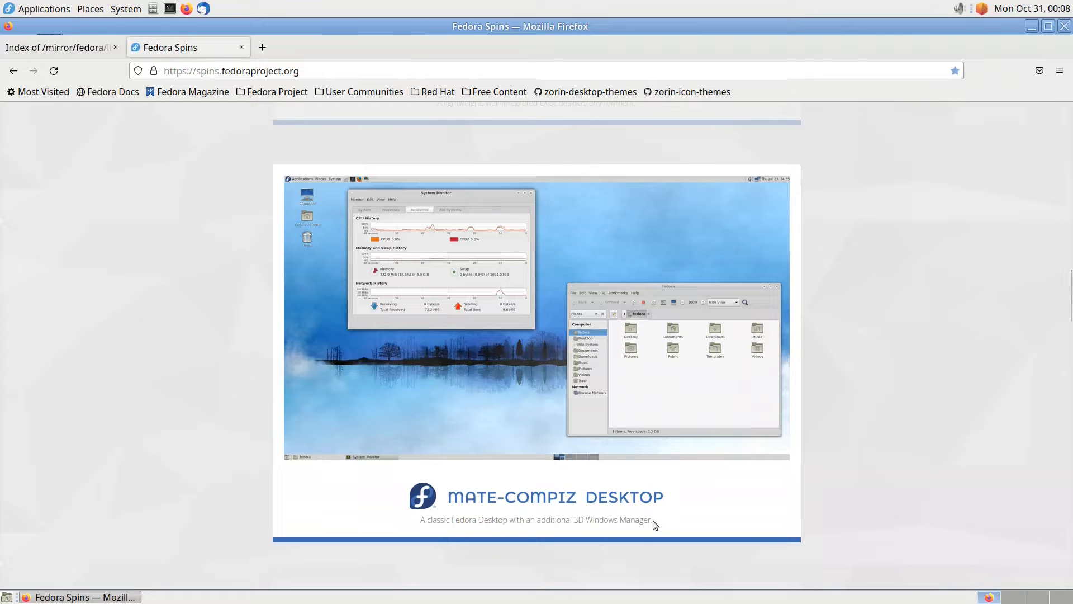
Step: Switch to the browser page showing the Fedora mirror's file index
left_click(63, 47)
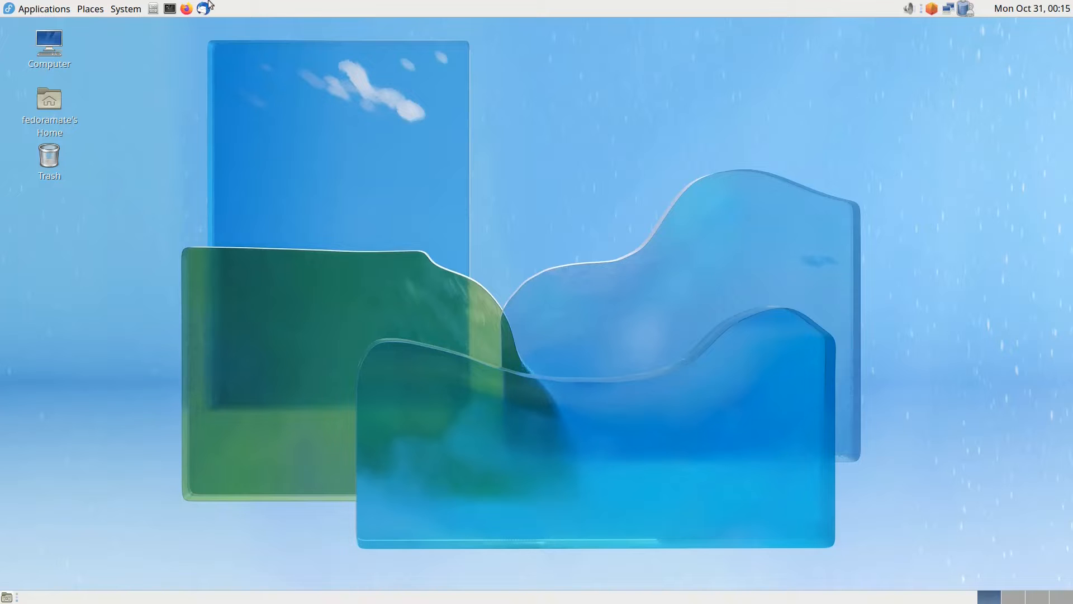
left_click(54, 15)
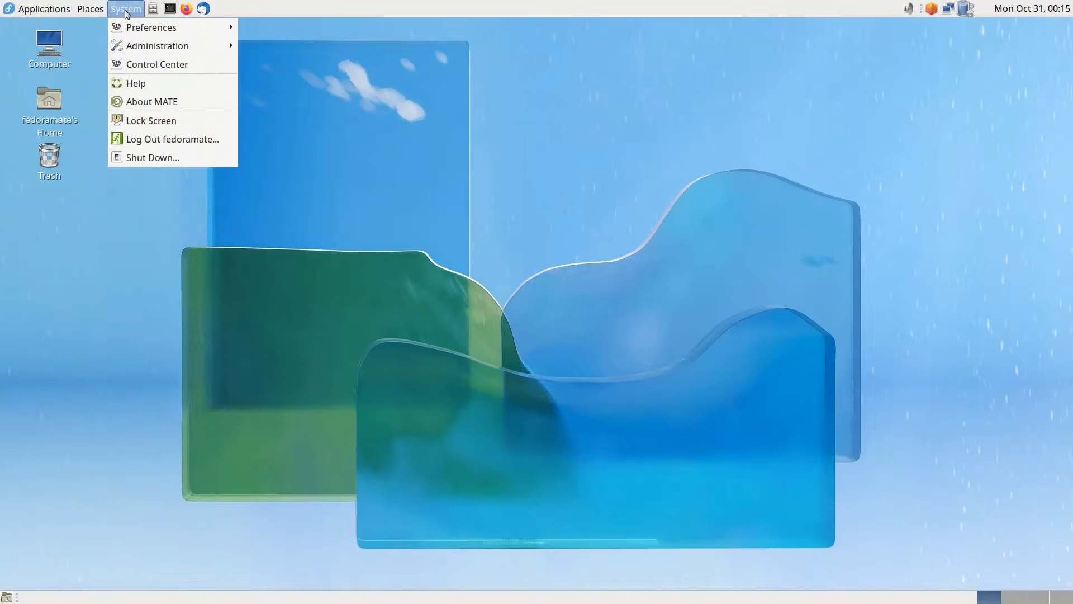
mouse_move(120, 9)
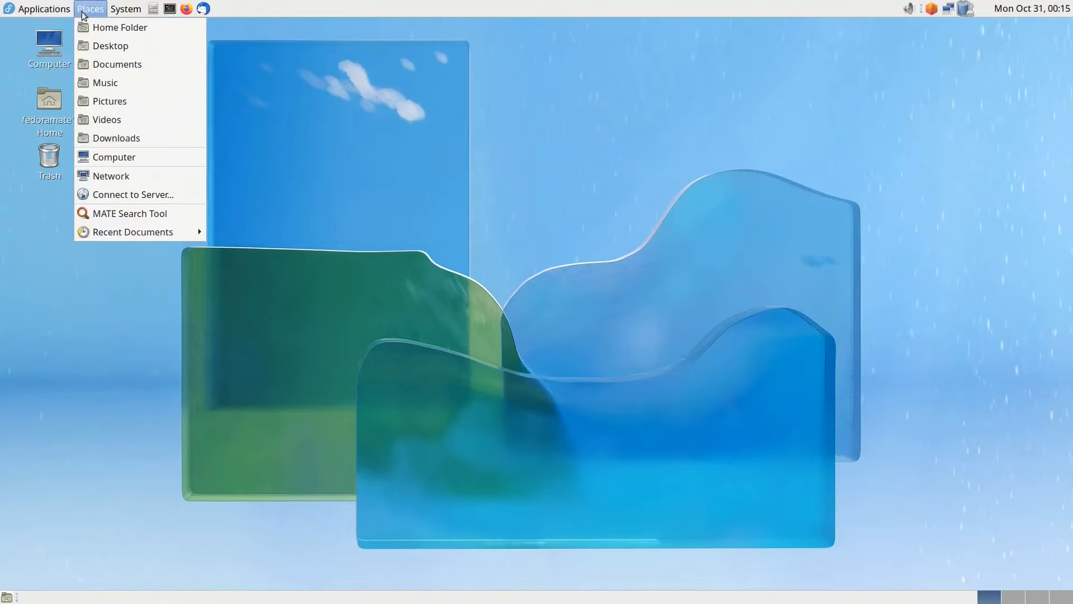
mouse_move(44, 119)
mouse_move(40, 10)
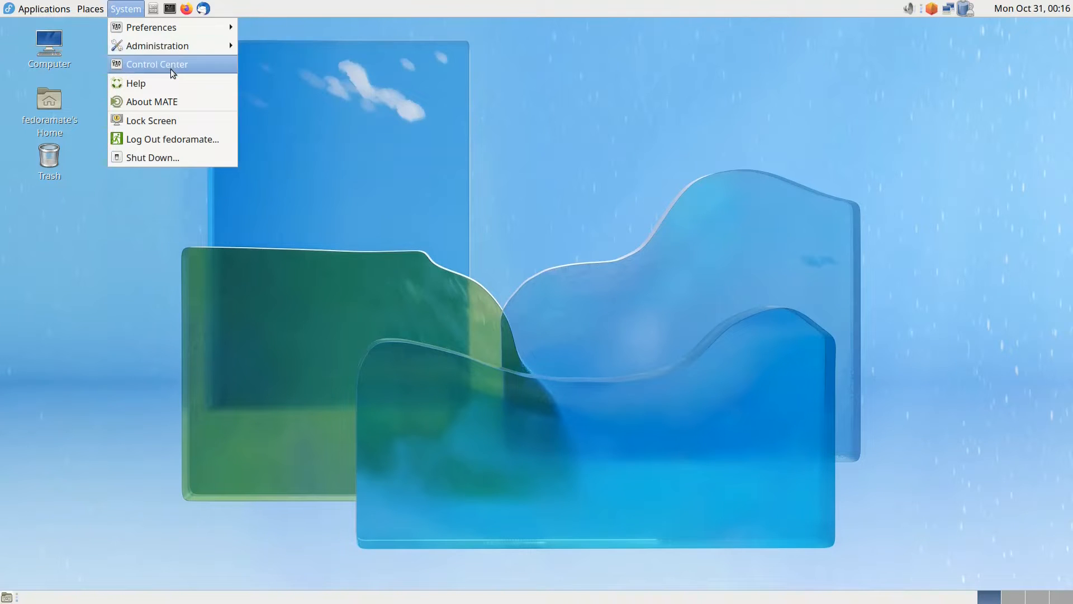
left_click(263, 4)
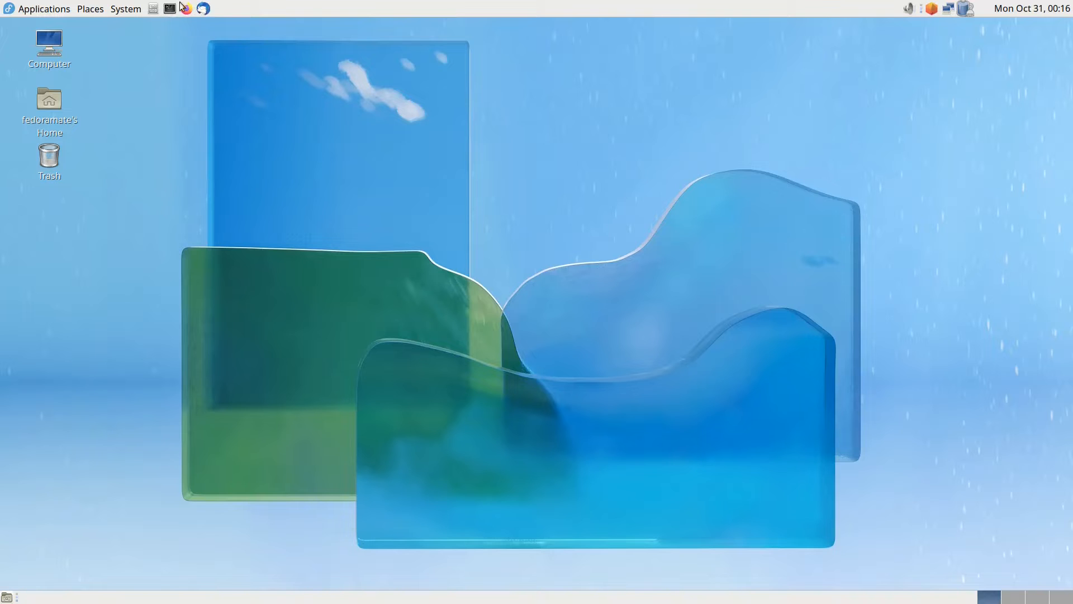
left_click(32, 9)
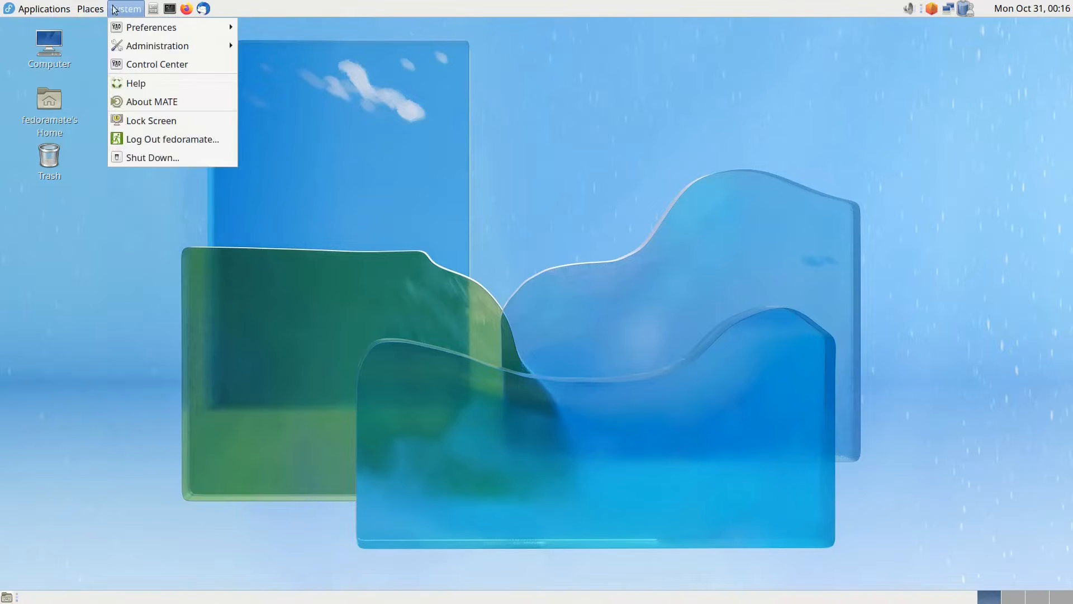
mouse_move(109, 8)
left_click(382, 75)
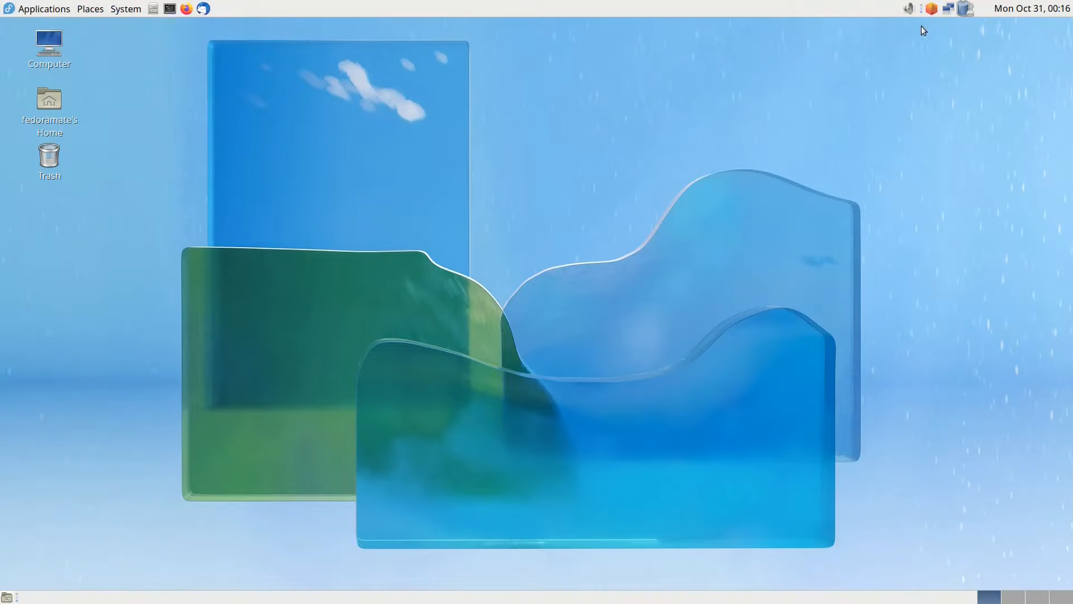
Step: Check the desktop's volume control, network and battery indicators and the clock's month calendar
left_click(906, 8)
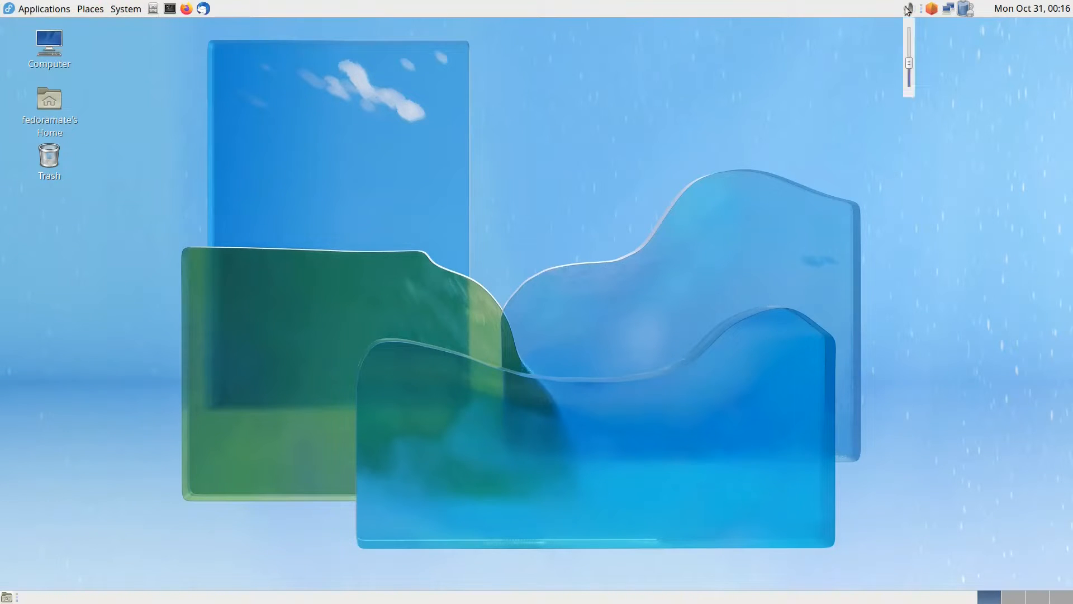
left_click(906, 8)
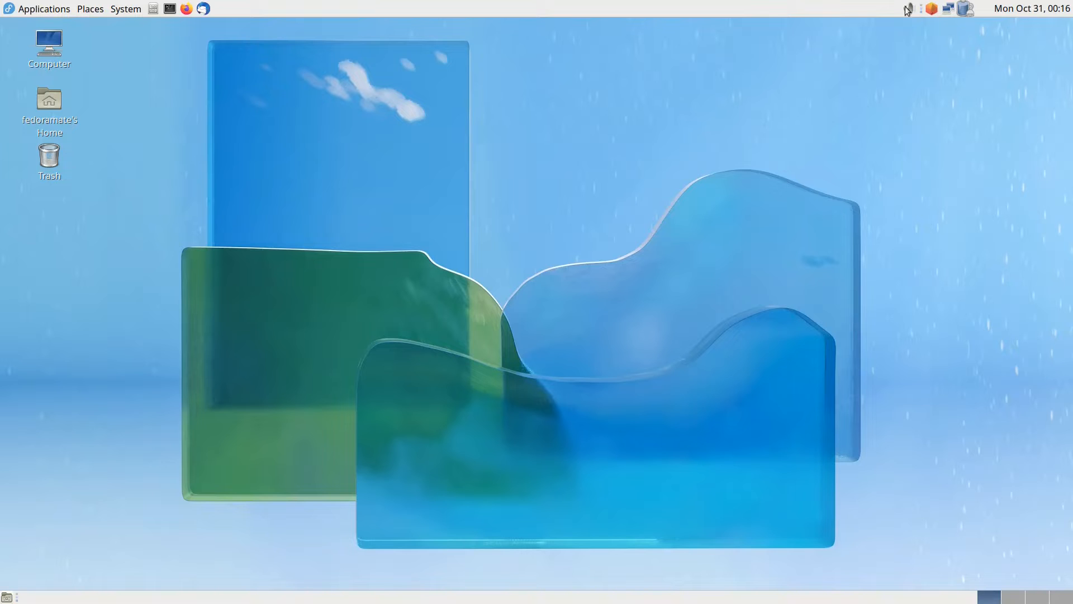
right_click(936, 11)
left_click(911, 58)
mouse_move(946, 14)
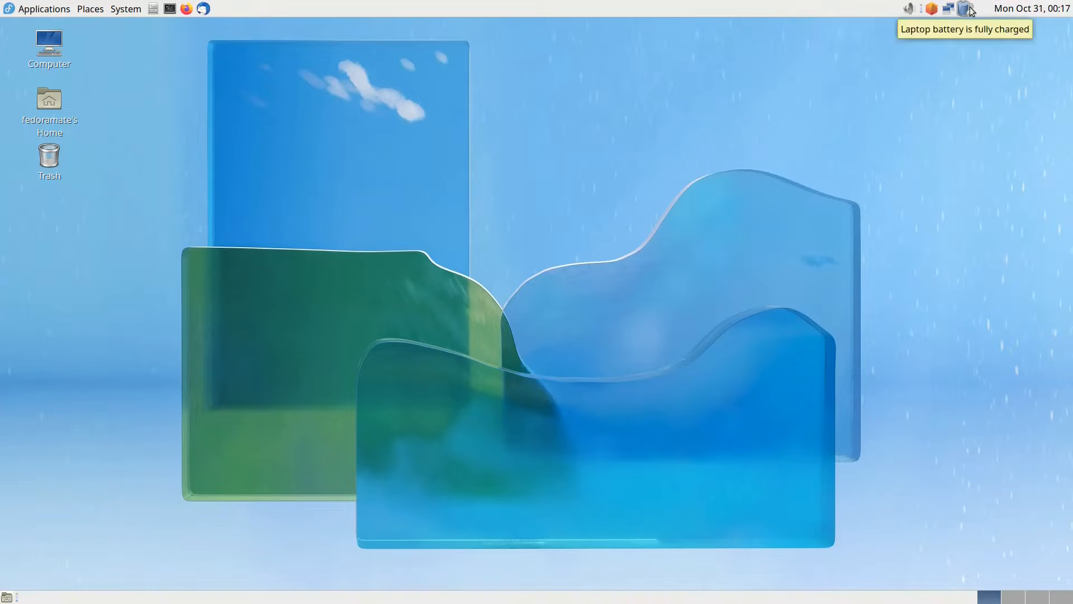
left_click(1040, 16)
left_click(1039, 15)
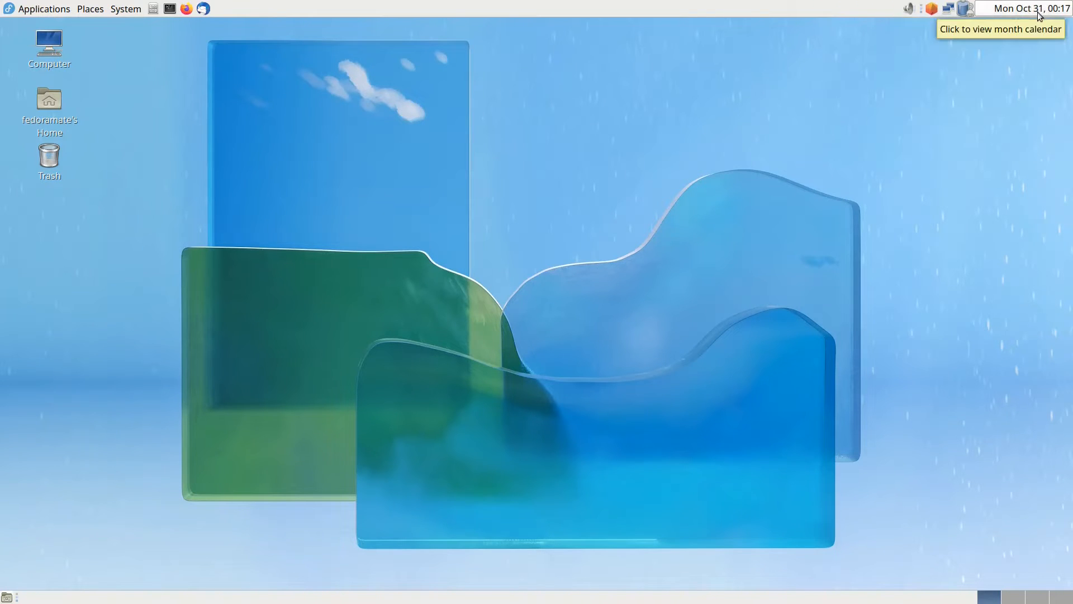
Step: Review the locations set in the clock's preferences, and close the dialog
right_click(1037, 13)
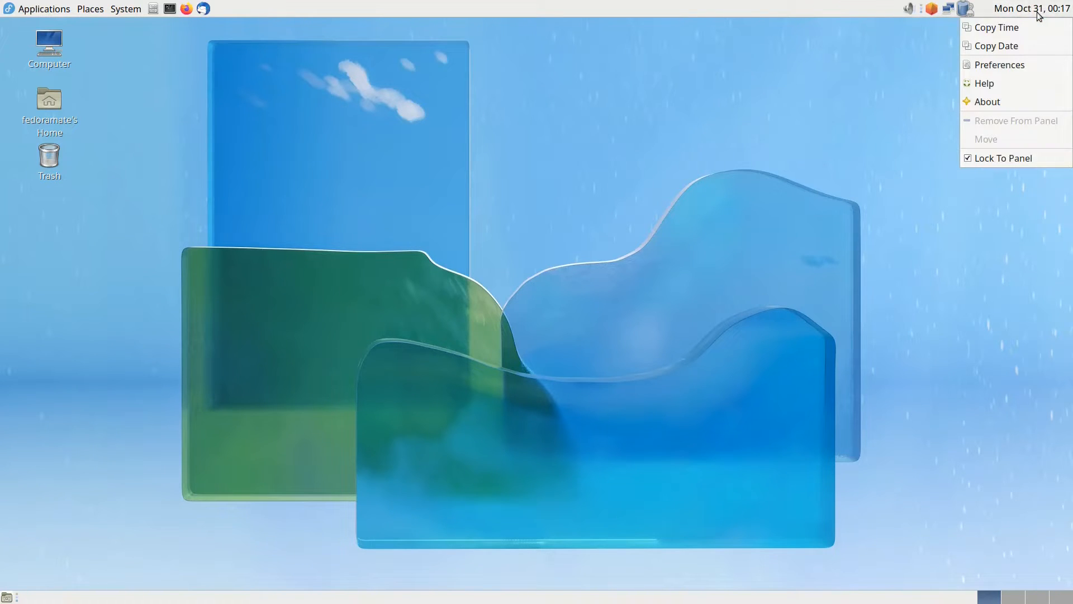
left_click(1000, 67)
left_click(496, 225)
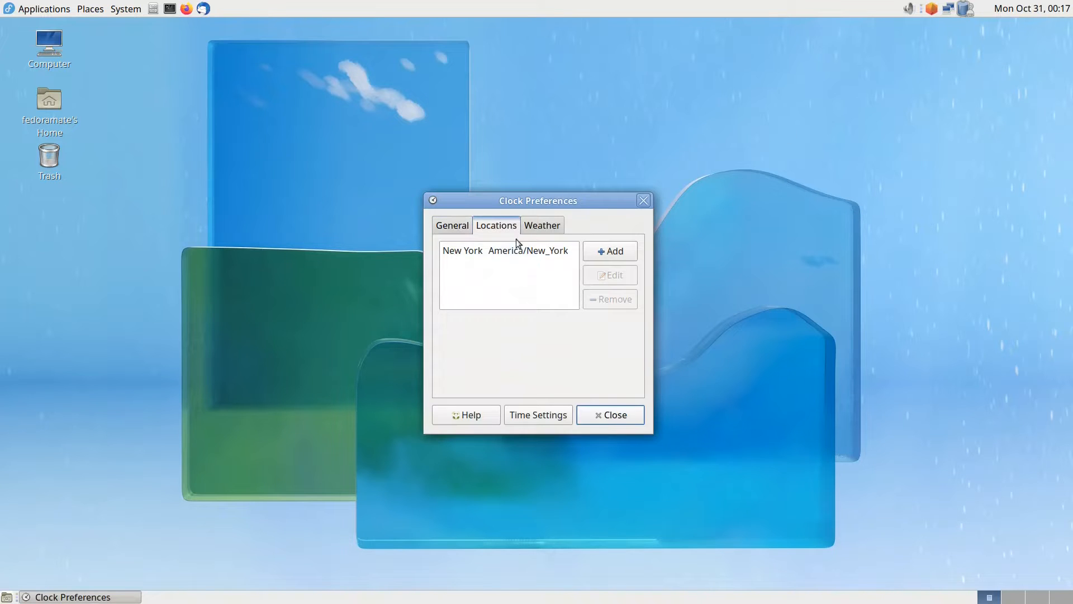
left_click(604, 414)
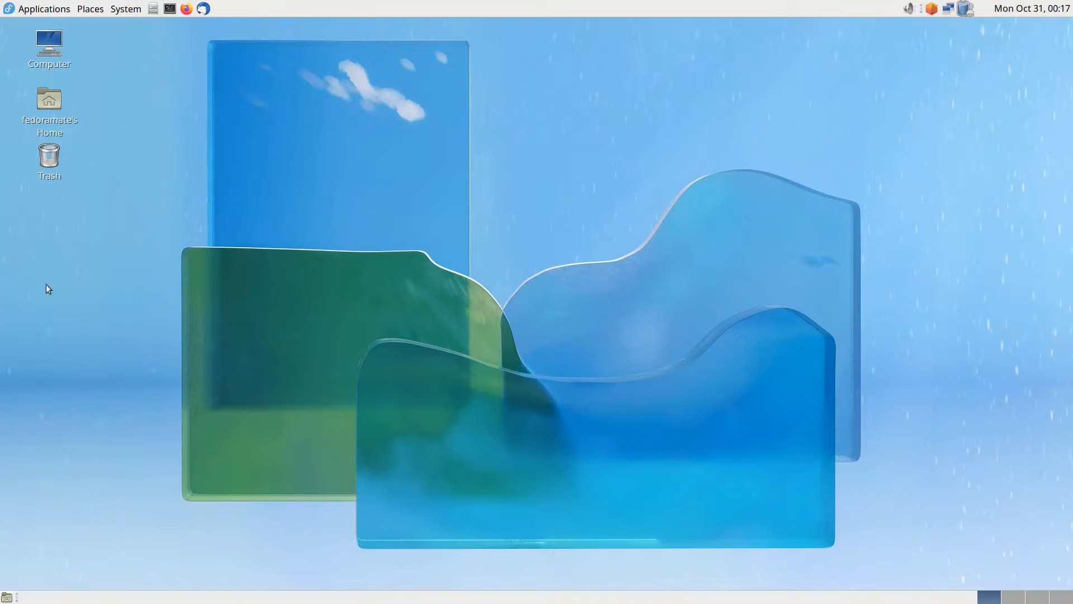
Step: In the keyboard shortcut settings, assign Ctrl+2 to tiling a window to the east (right) side of the screen
left_click(126, 9)
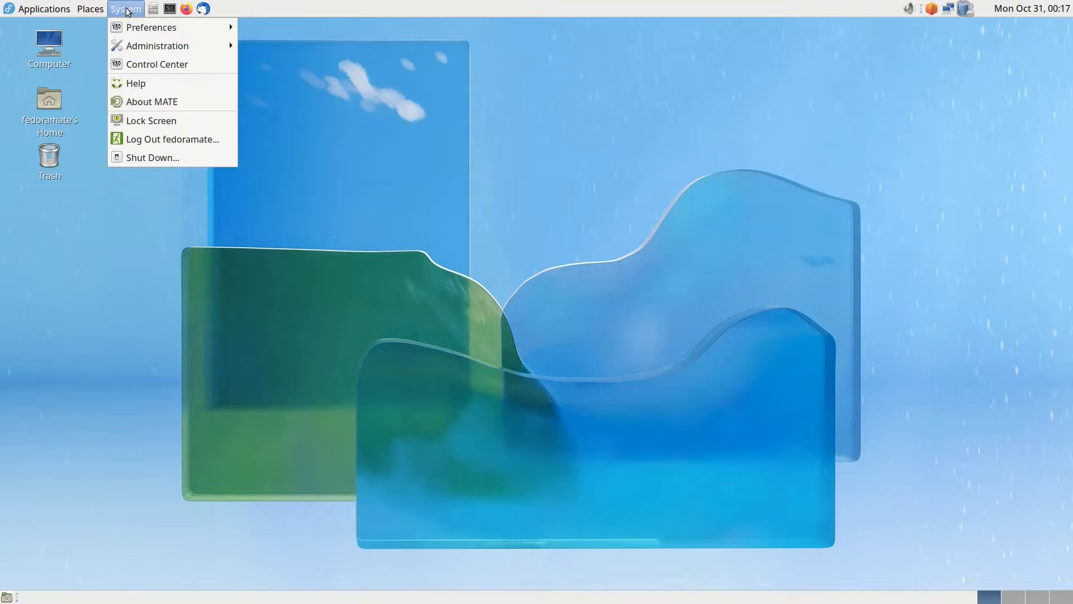
mouse_move(151, 28)
mouse_move(308, 31)
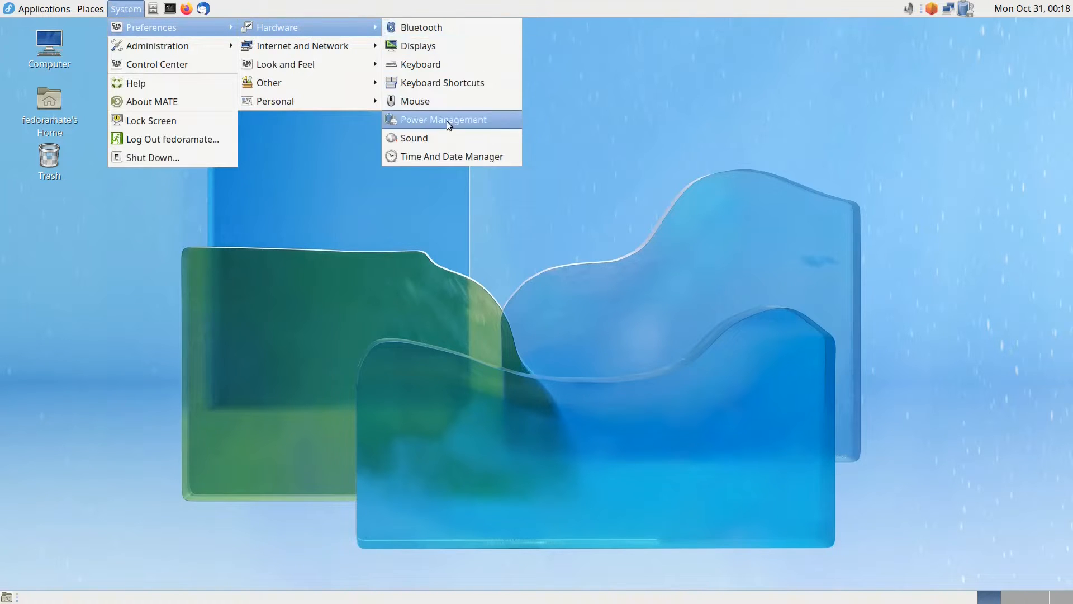
left_click(441, 85)
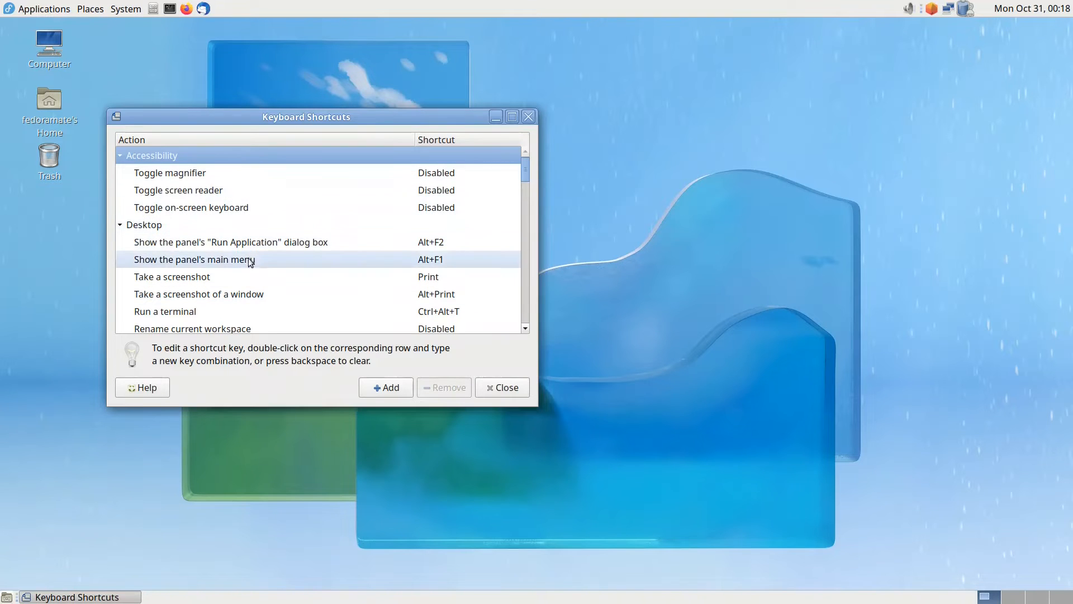
mouse_move(524, 164)
left_mouse_down()
mouse_move(532, 309)
mouse_move(535, 166)
left_mouse_up()
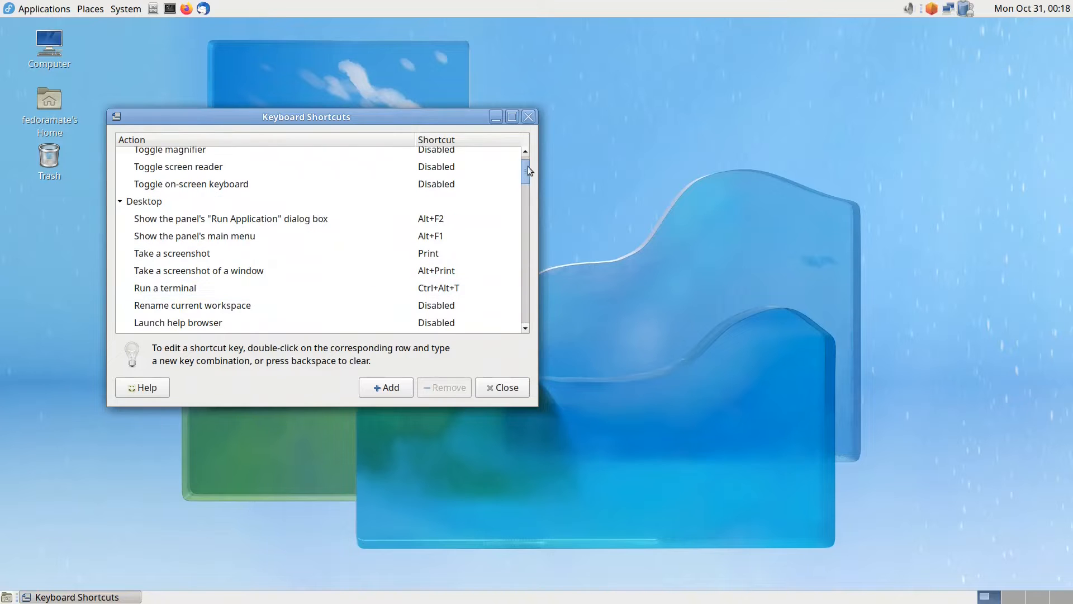
left_click_drag(528, 166, 520, 247)
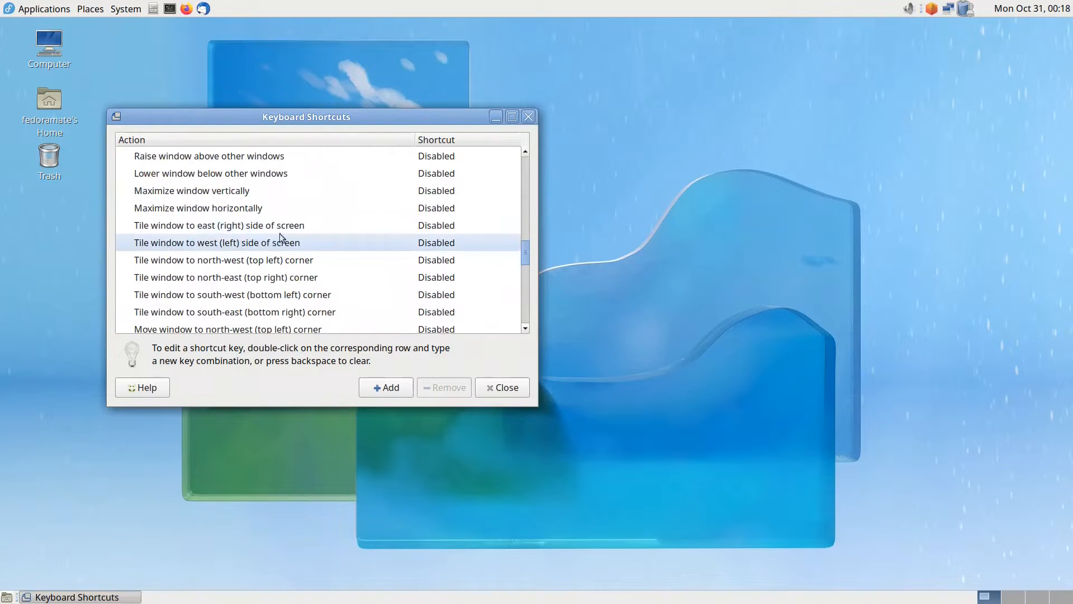
left_click(452, 230)
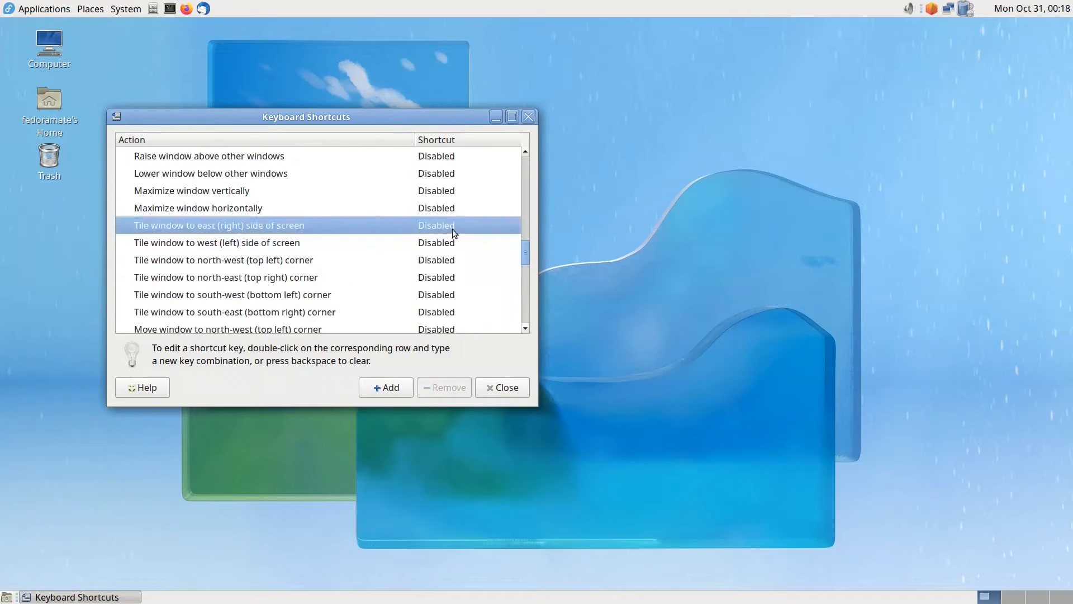
left_click(453, 229)
key("ctrl+2")
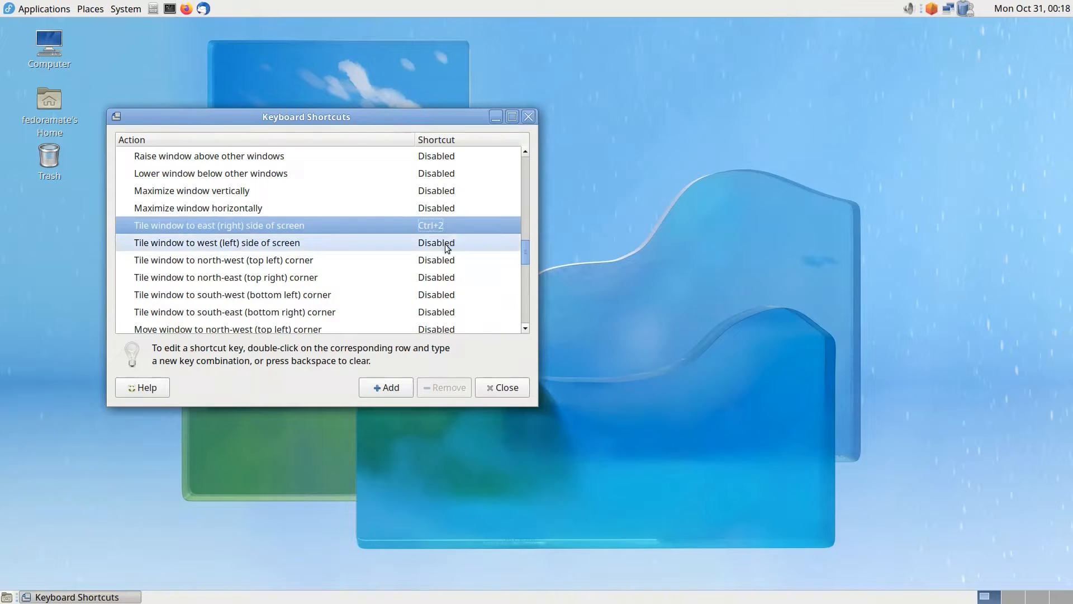
Step: Assign Ctrl+1 to tiling a window to the west (left) side of the screen, and close the shortcut settings
double_click(447, 247)
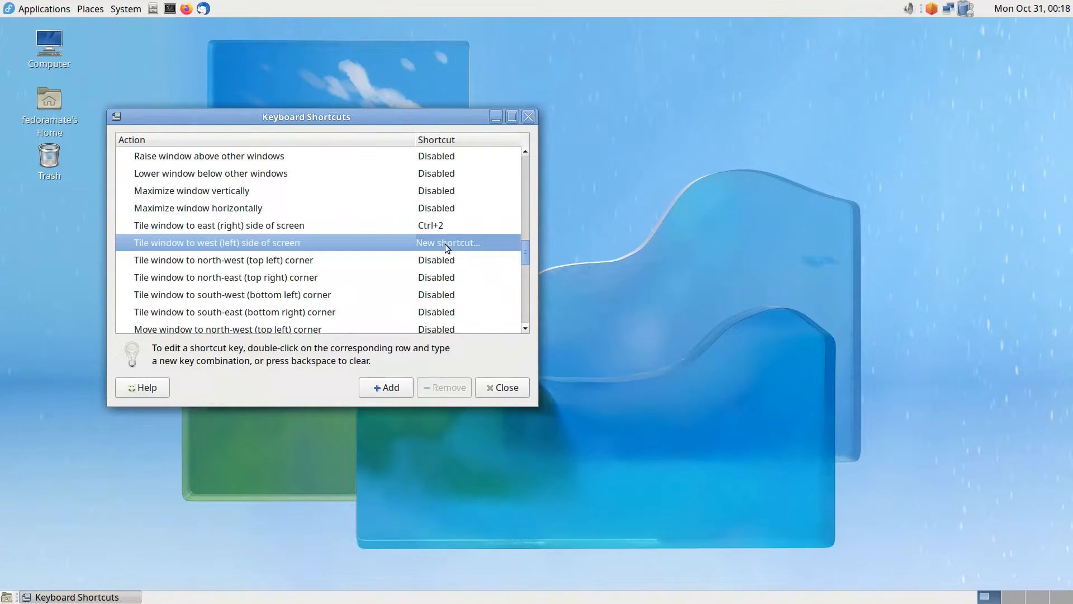
key("ctrl+1")
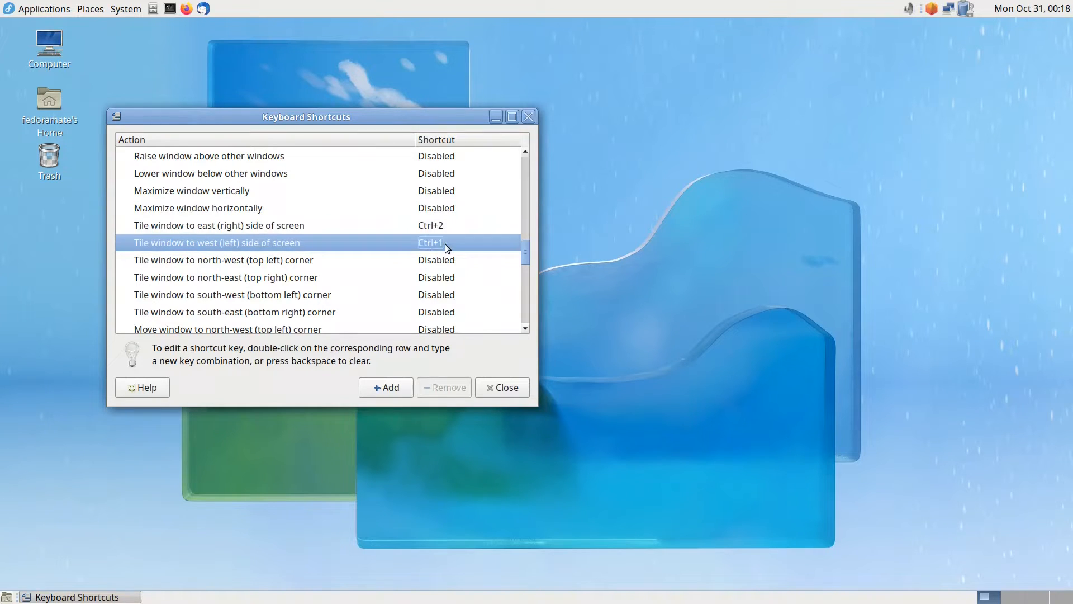
left_click(501, 391)
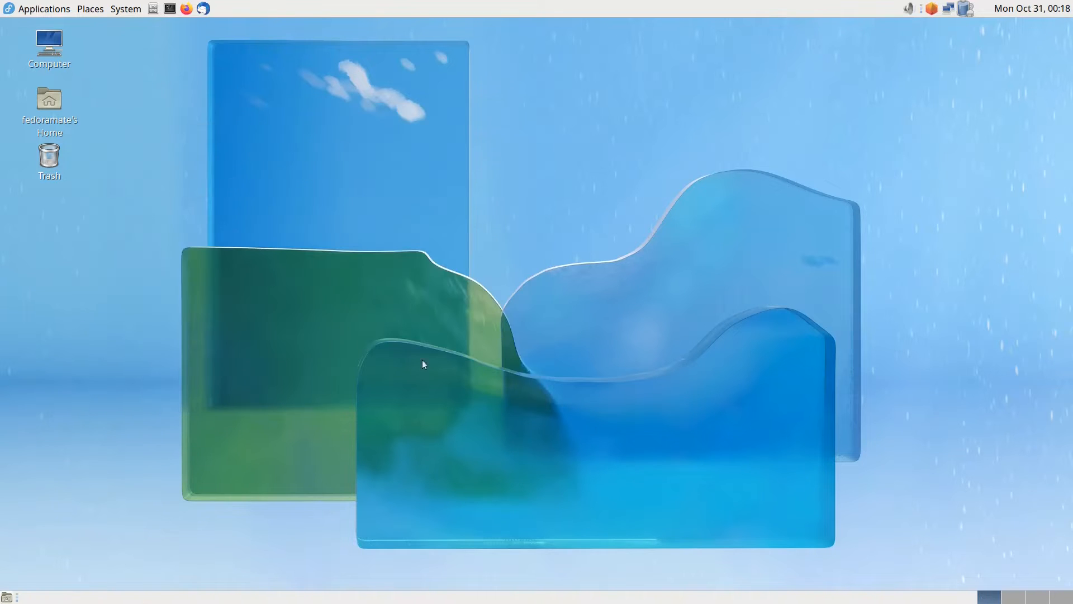
Step: Test the new tiling shortcuts on the home folder's window by snapping it to each half of the screen, and close it
double_click(53, 105)
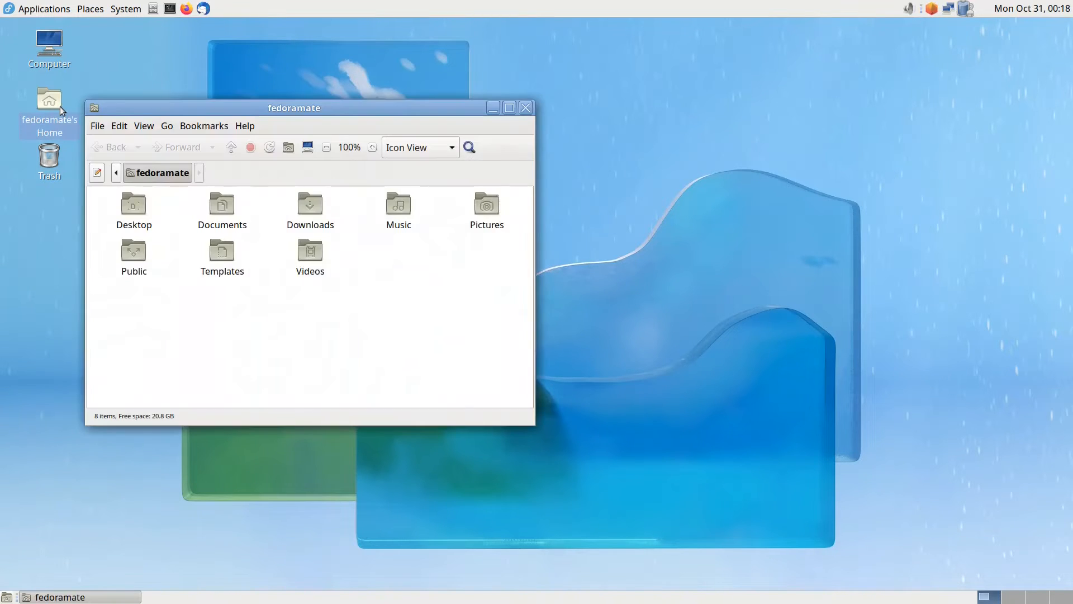
key("ctrl+1")
key("ctrl+2")
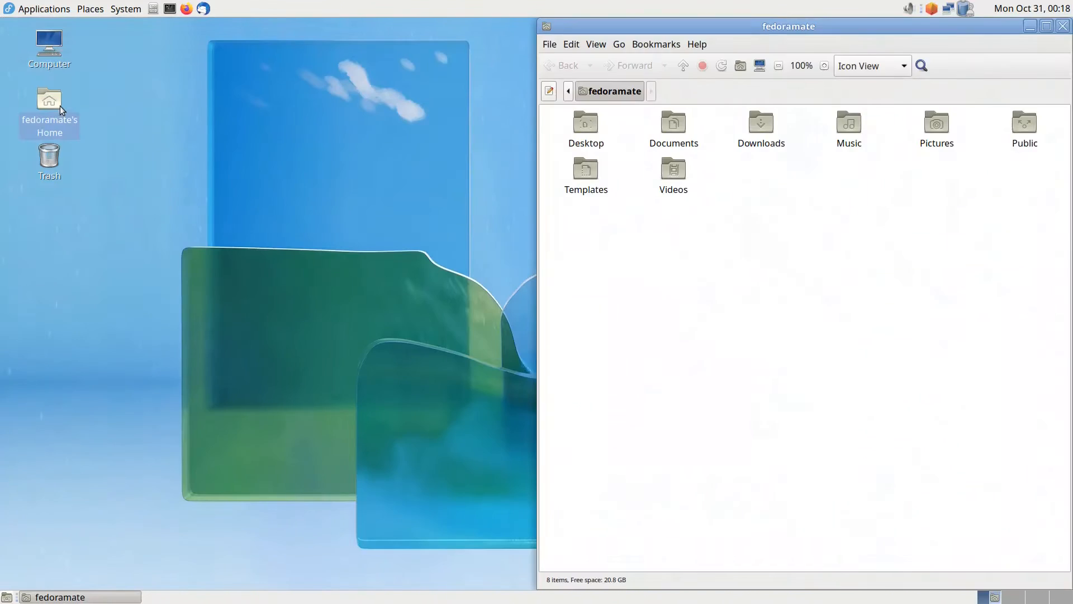
key("ctrl+1")
left_click(526, 27)
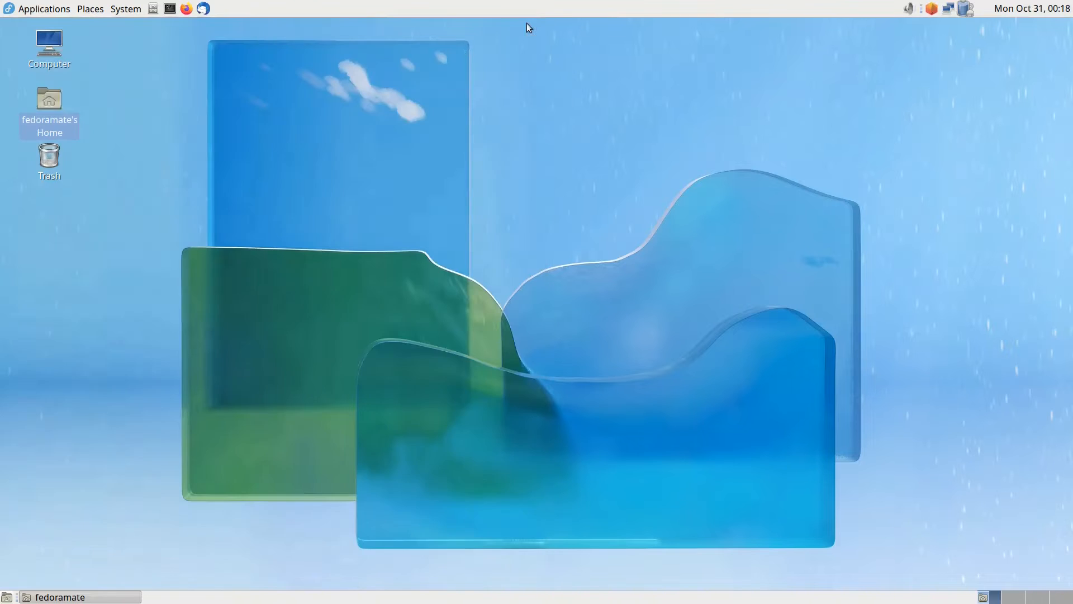
Step: Open the Appearance preferences on the theme selection and shift the window towards the middle of the desktop
left_click(137, 10)
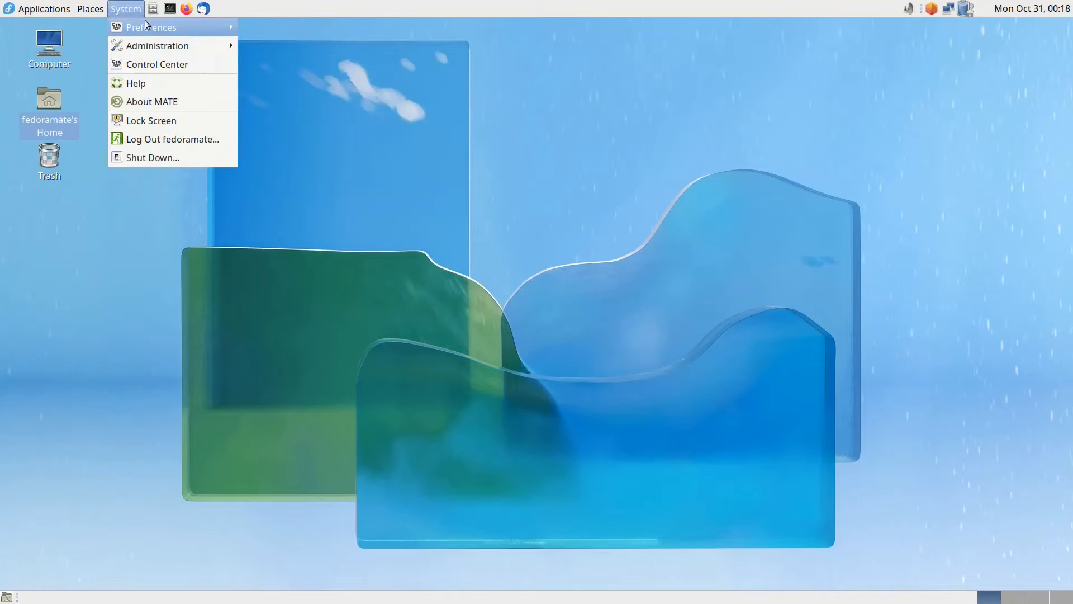
mouse_move(304, 25)
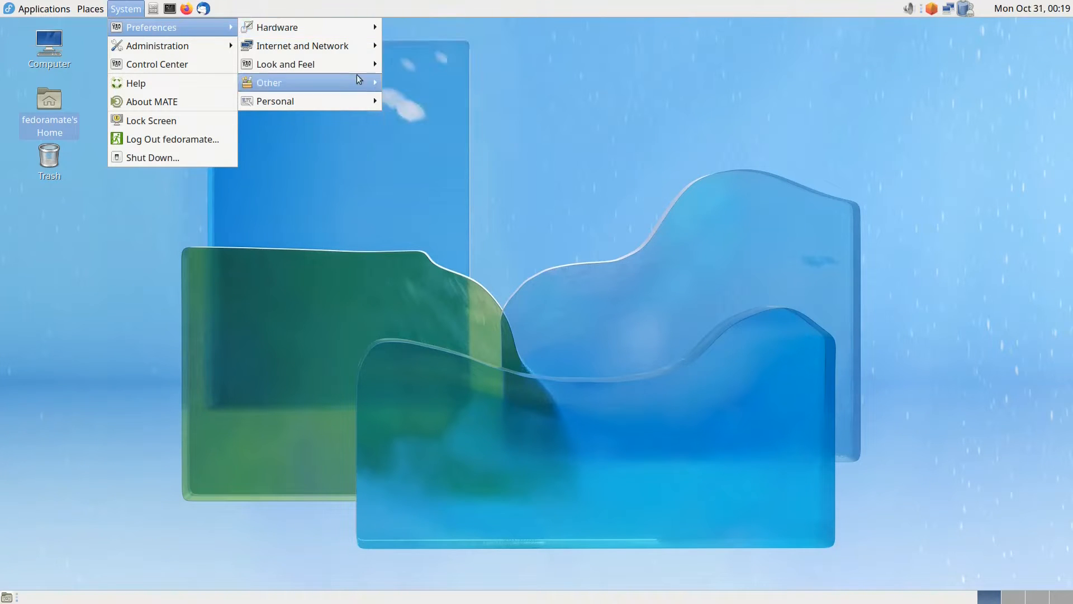
mouse_move(353, 44)
mouse_move(338, 63)
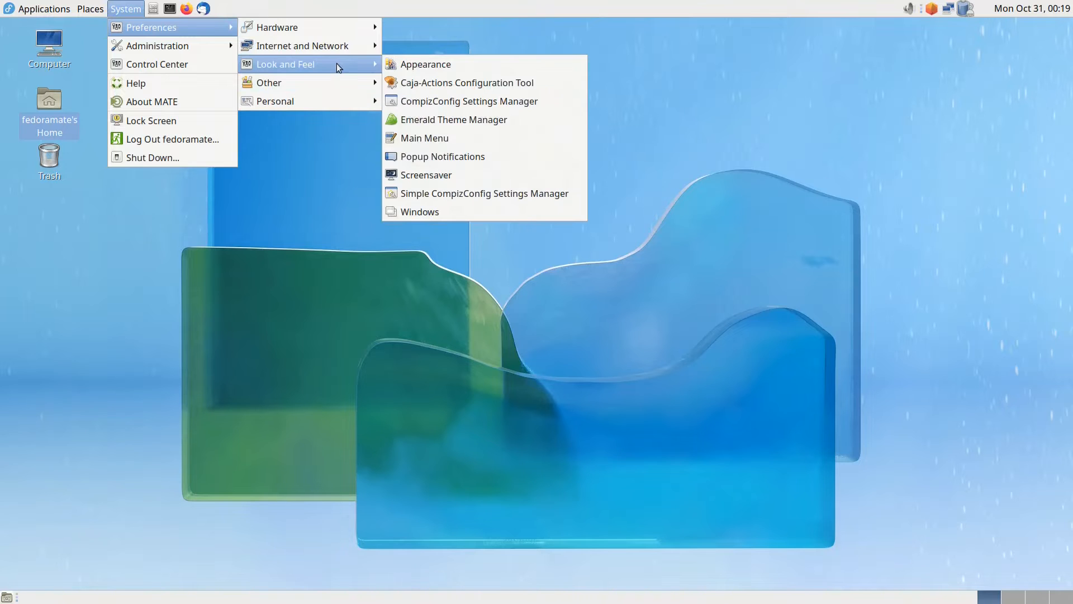
left_click(431, 66)
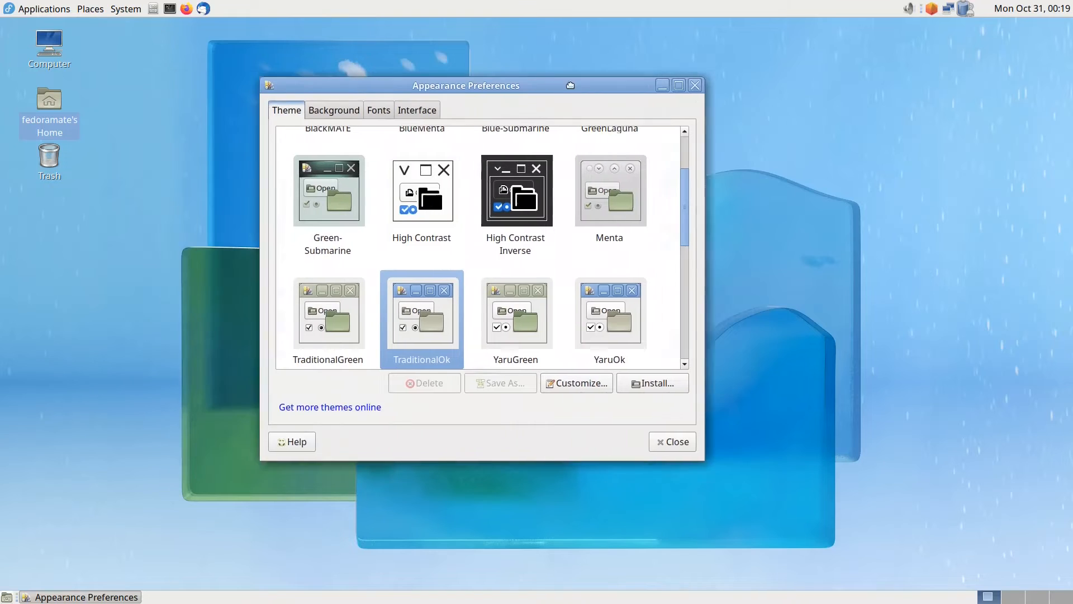
left_click_drag(570, 85, 658, 85)
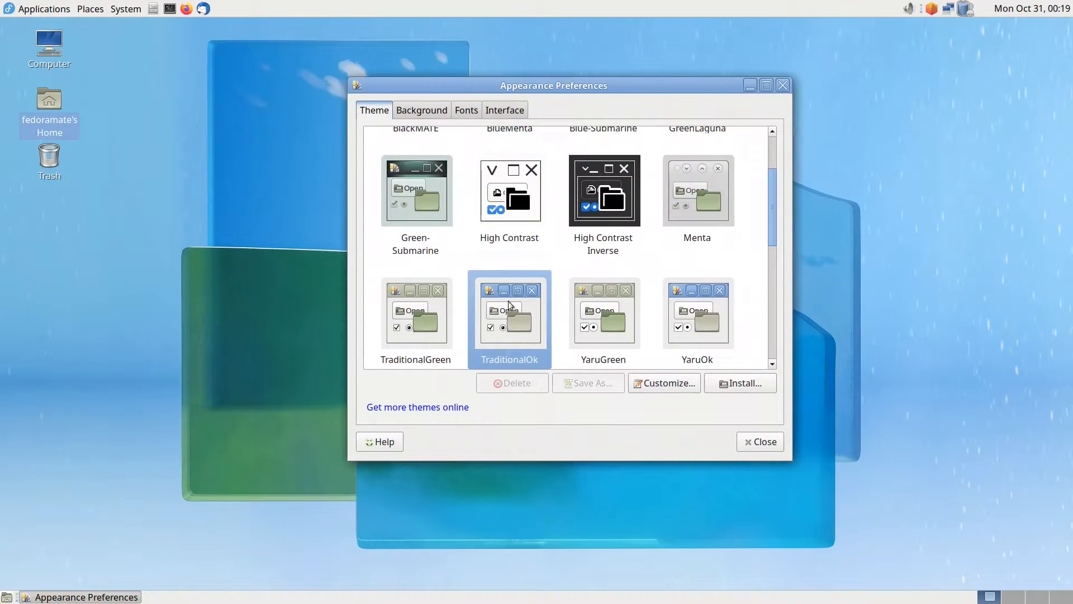
Step: Switch to Firefox, open the bookmarked zorin-desktop-themes GitHub repository, and look through its theme folders and README
left_click(186, 9)
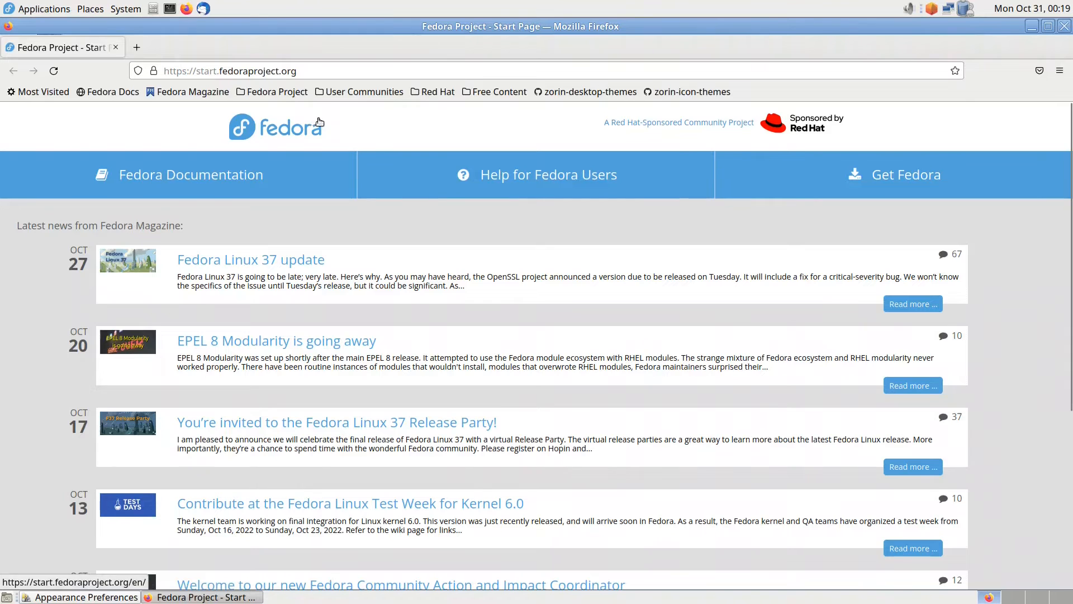
left_click(581, 92)
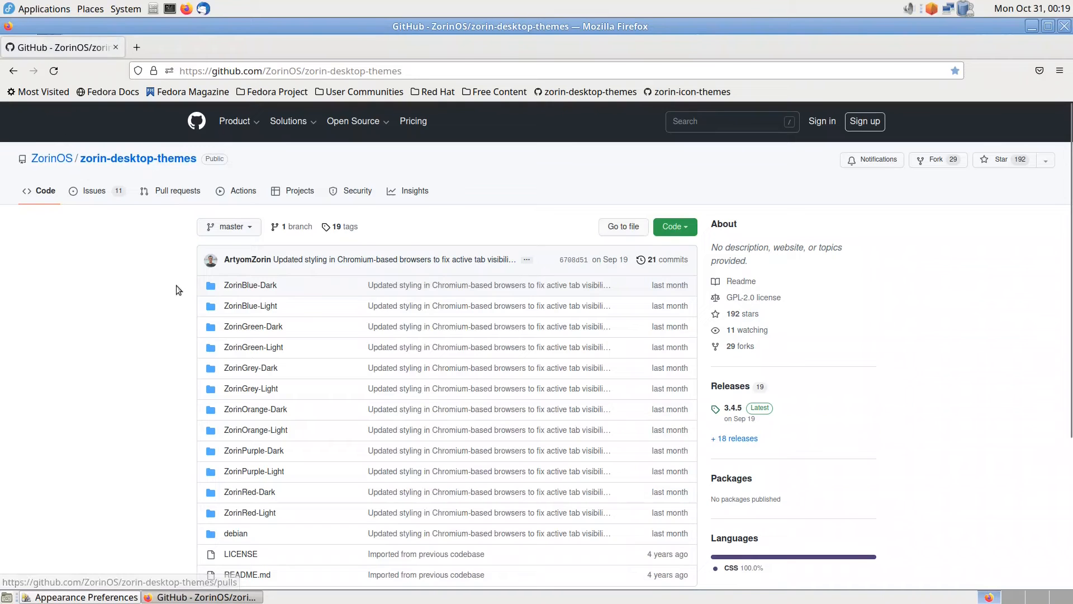
scroll(223, 317, "down", 1)
scroll(223, 316, "down", 3)
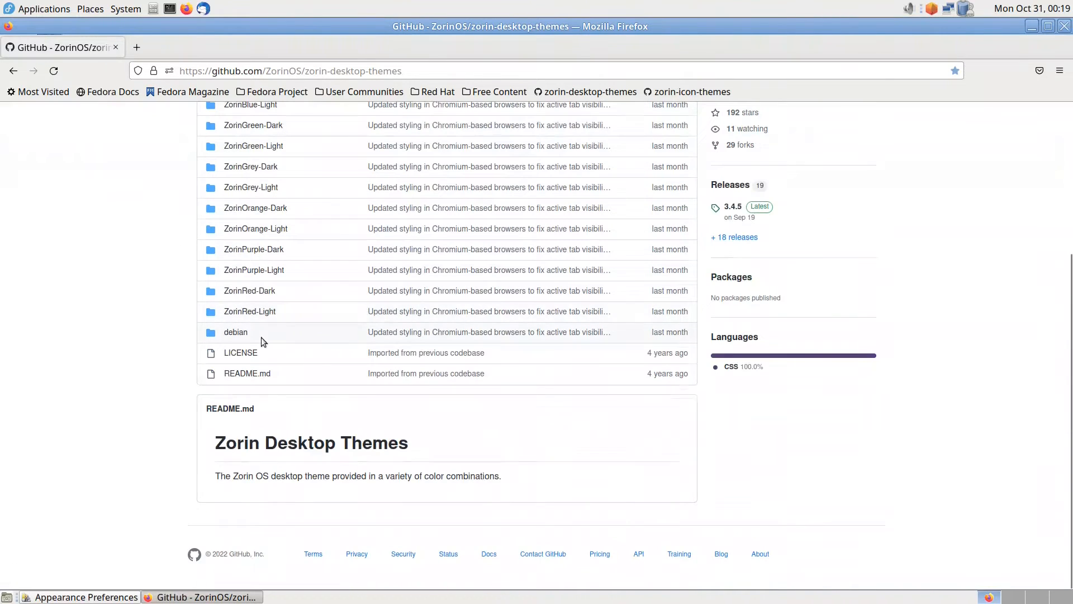
Step: Leave the GitHub page, open the Downloads folder and point out the extracted zorin-icon-themes-master and zorin-desktop-themes-master folders
scroll(261, 335, "up", 3)
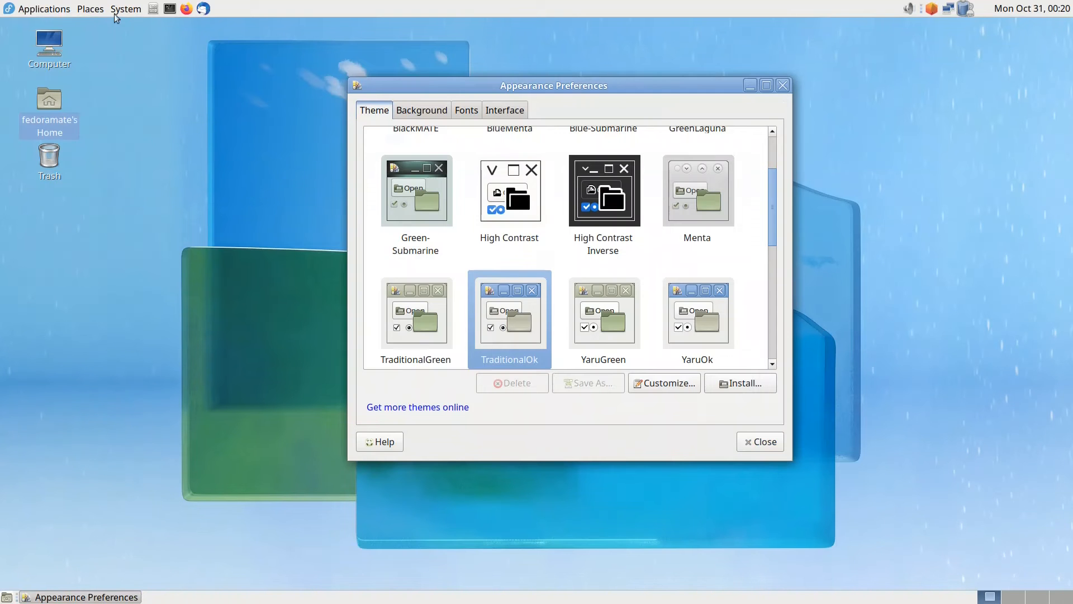
left_click(90, 9)
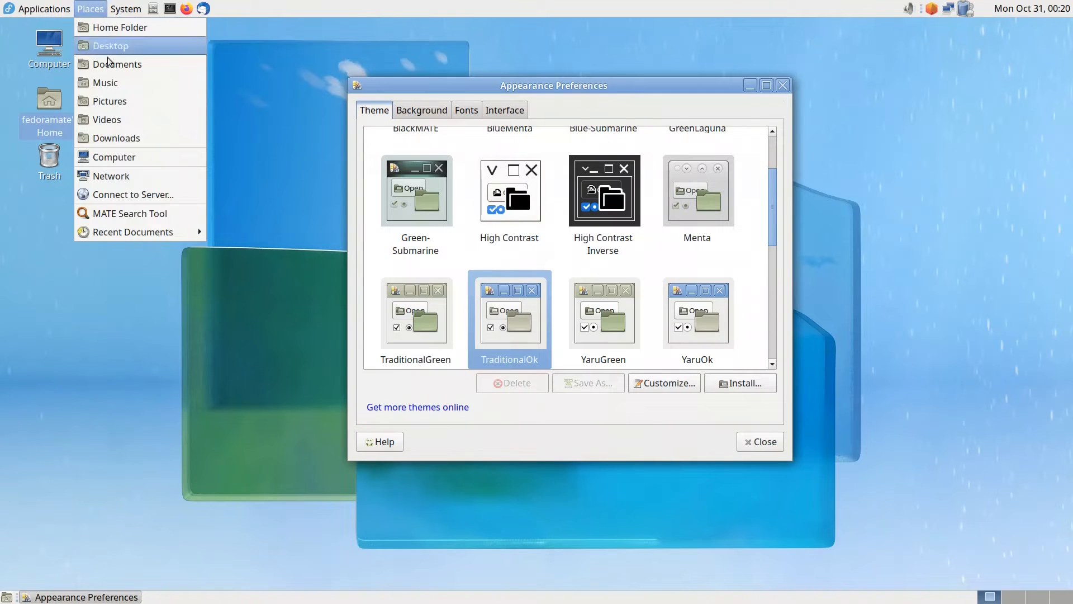
left_click(119, 138)
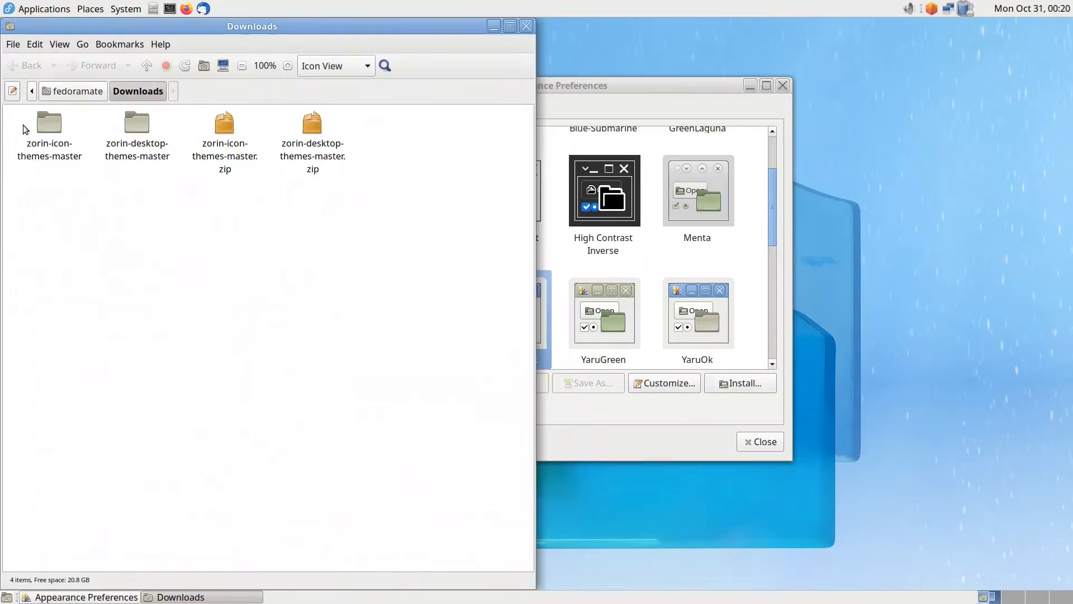
left_click(43, 136)
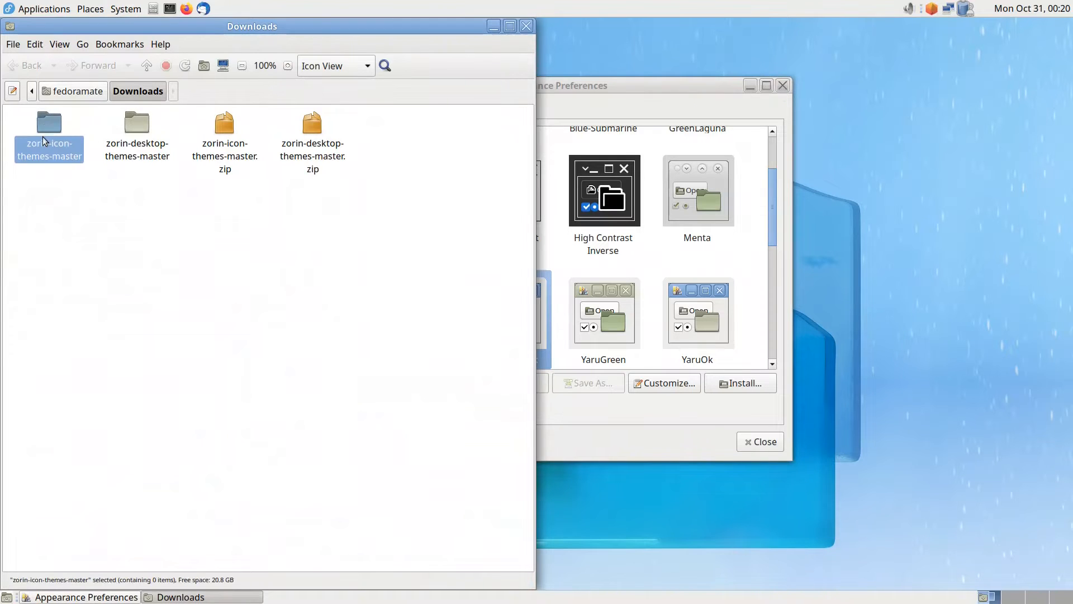
left_click(136, 141)
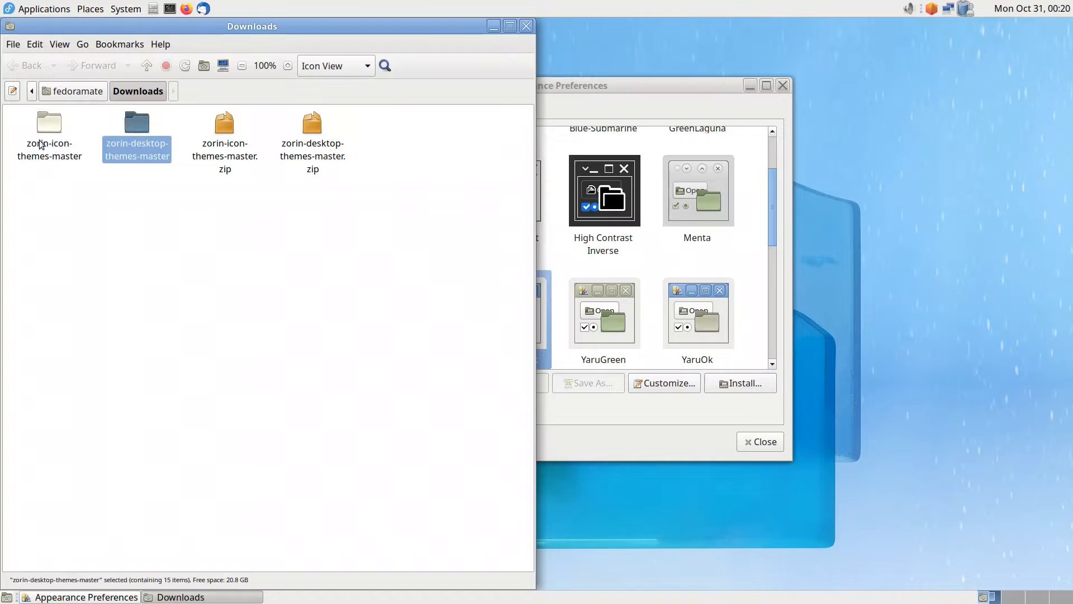
Step: Show hidden files in the home folder, inspect the Zorin folders inside .themes and .icons, and close the file manager
left_click(153, 66)
key("ctrl+h")
double_click(313, 213)
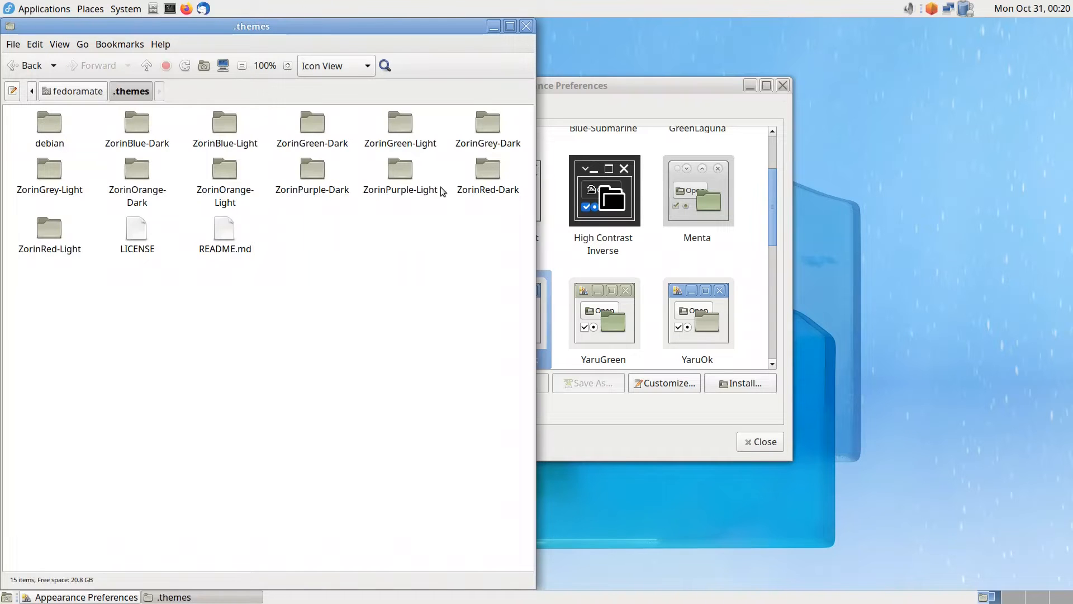
left_click(100, 93)
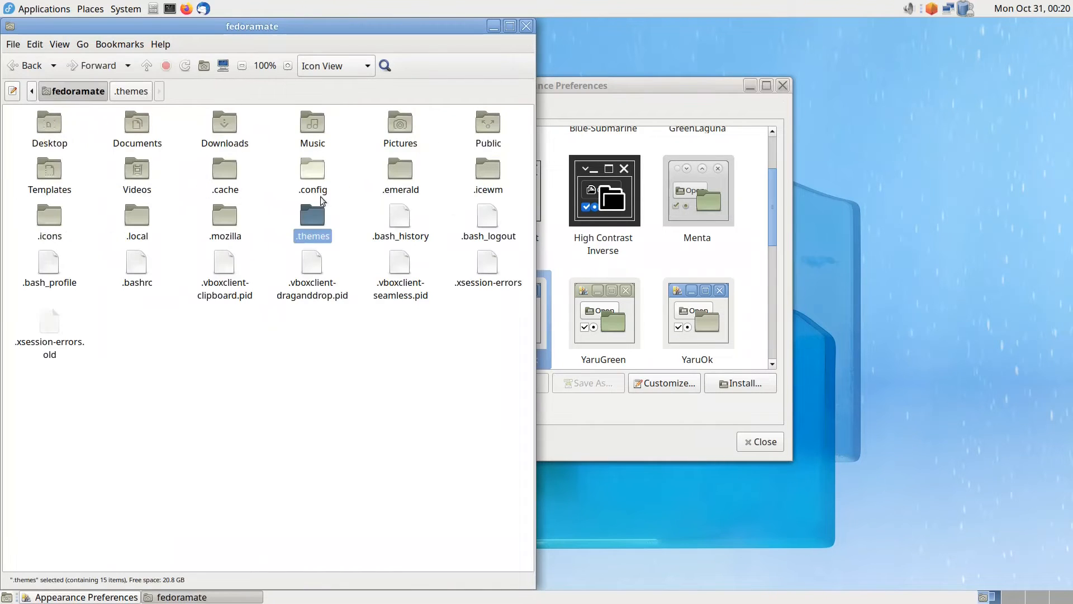
double_click(49, 220)
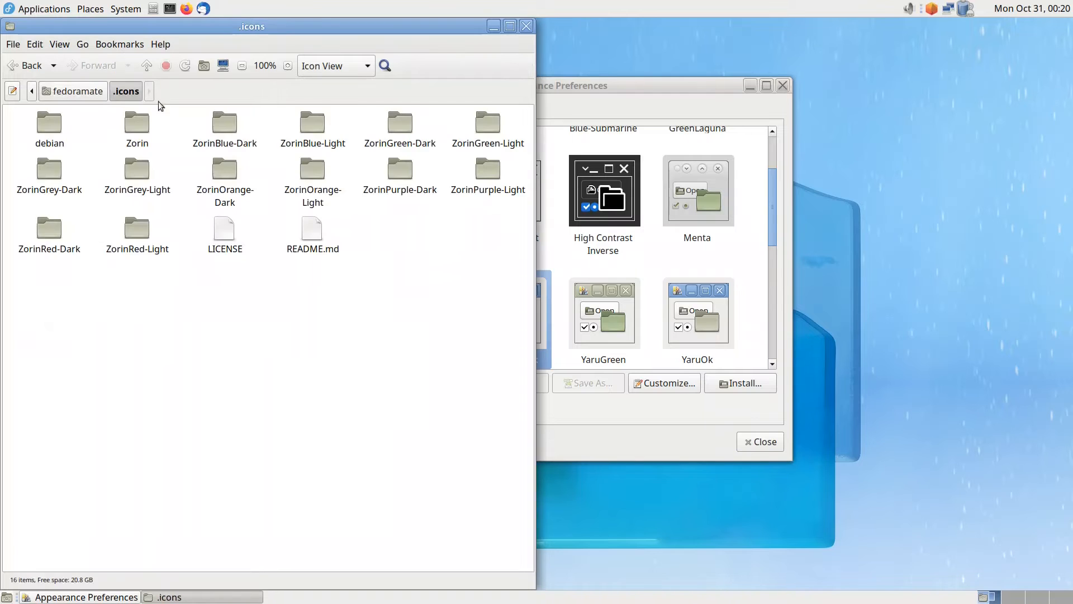
left_click(523, 28)
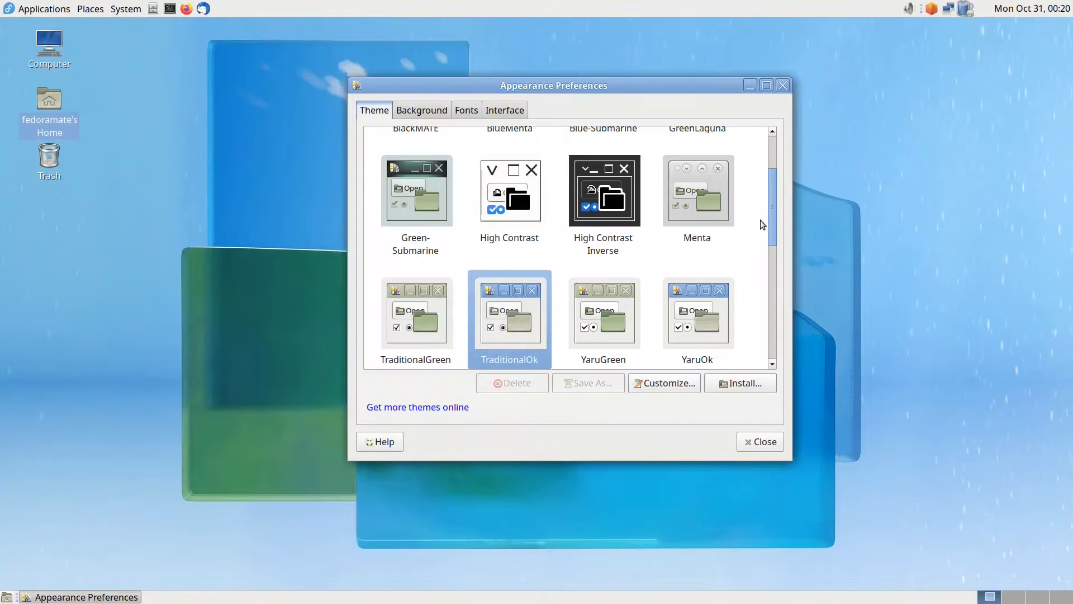
Step: Apply the ZorinGreen-Dark theme and set the desktop background to the blue-green vertical stripes wallpaper
left_click_drag(773, 207, 777, 283)
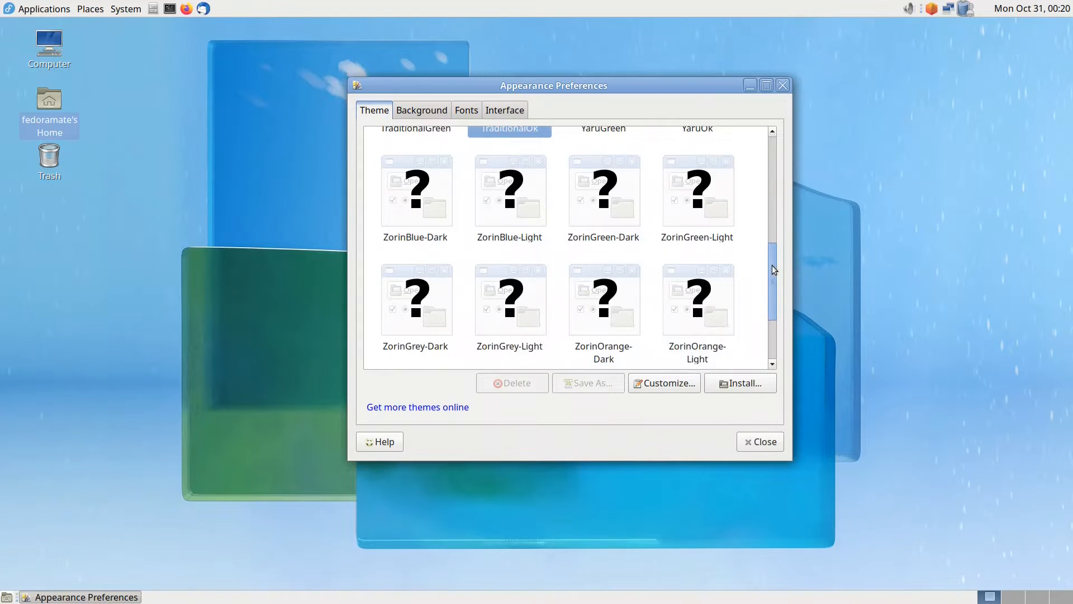
mouse_move(773, 269)
left_mouse_down()
mouse_move(770, 297)
mouse_move(778, 259)
mouse_move(779, 274)
left_mouse_up()
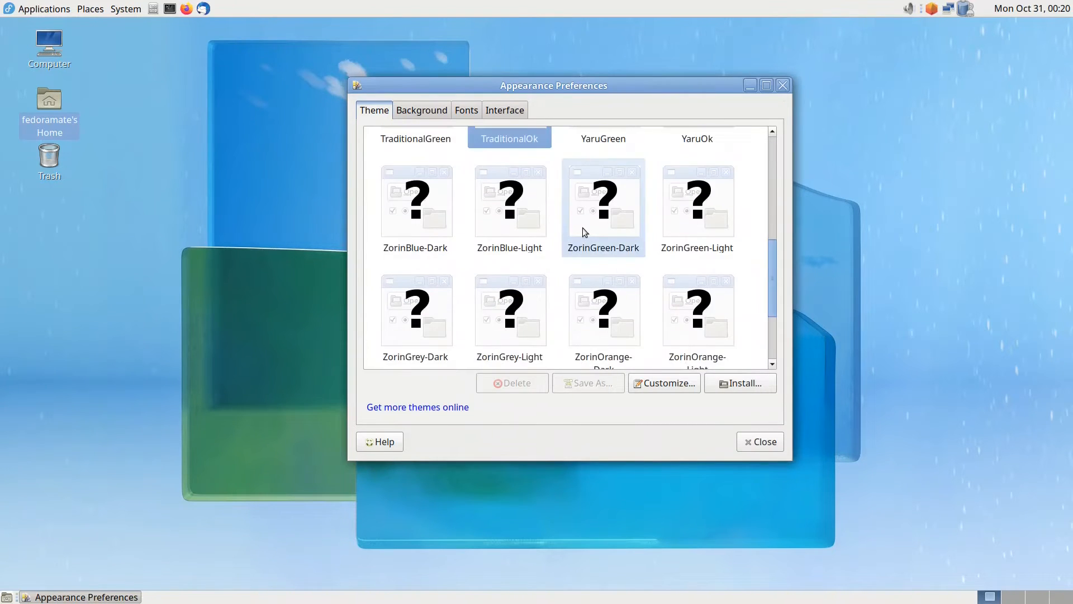
left_click(617, 233)
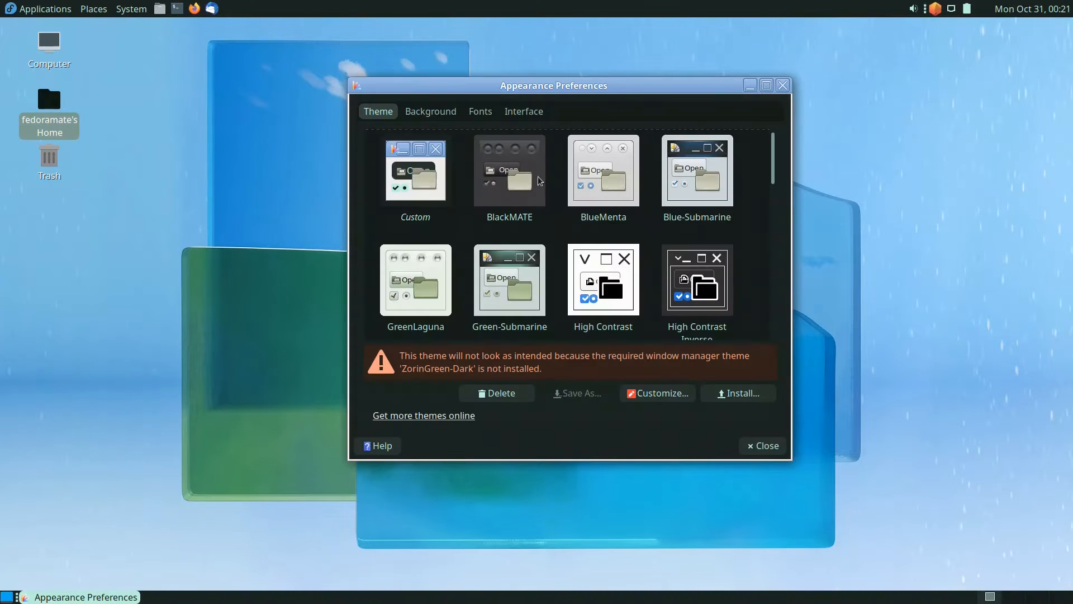
left_click(448, 110)
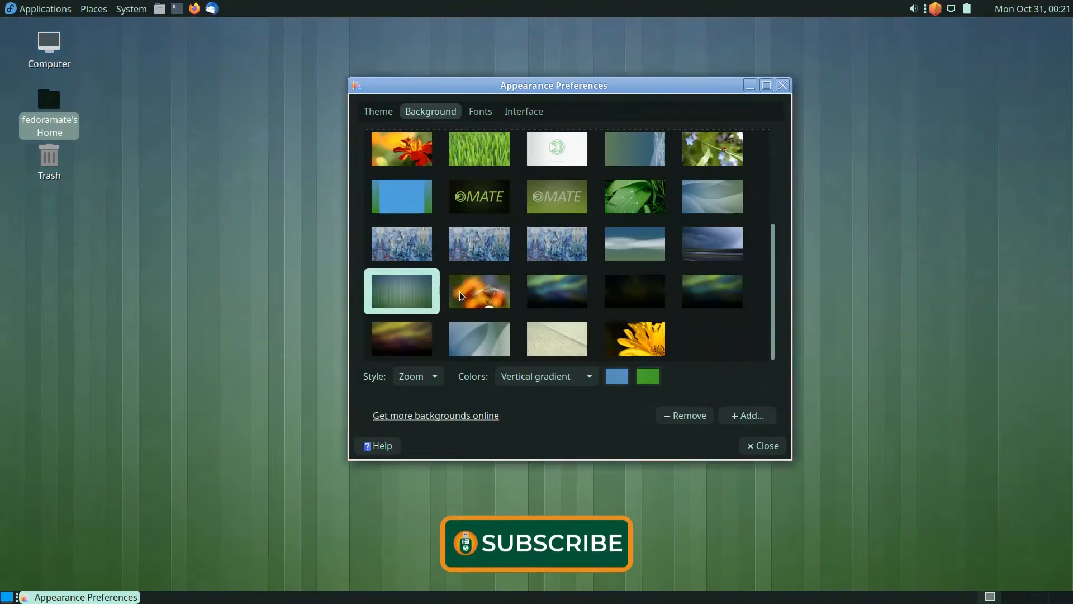
Step: Set the application font to Carlito Regular at size 14 and close the Appearance preferences
left_click(477, 118)
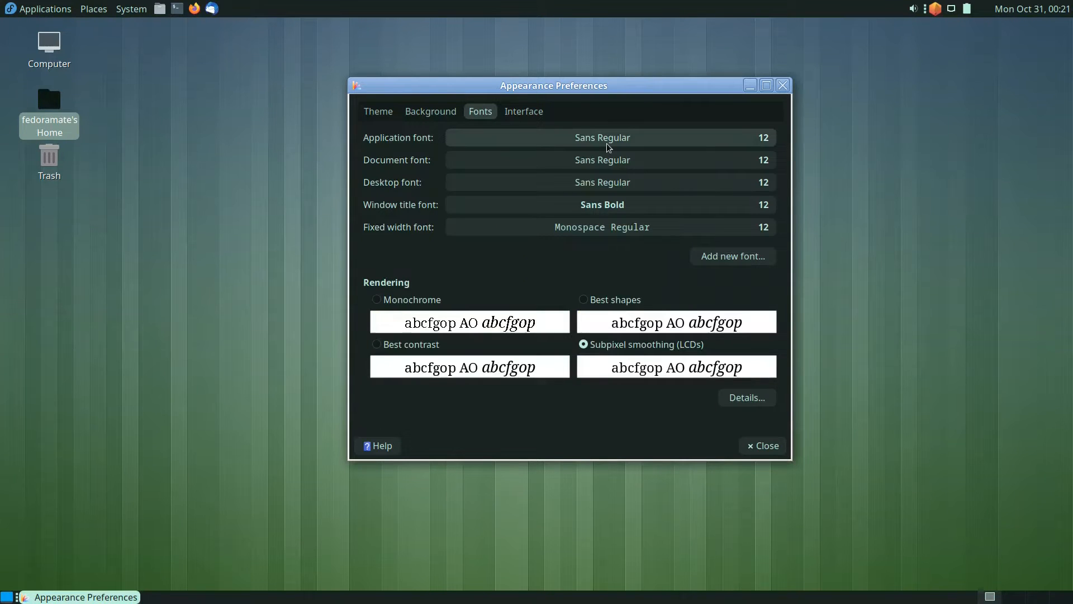
left_click(647, 140)
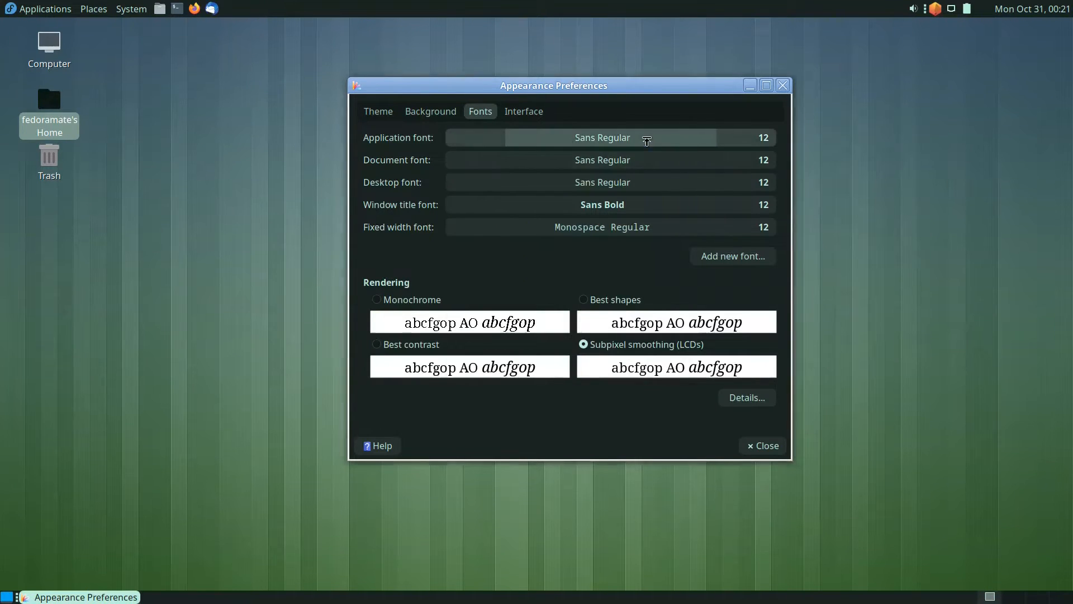
type("cari")
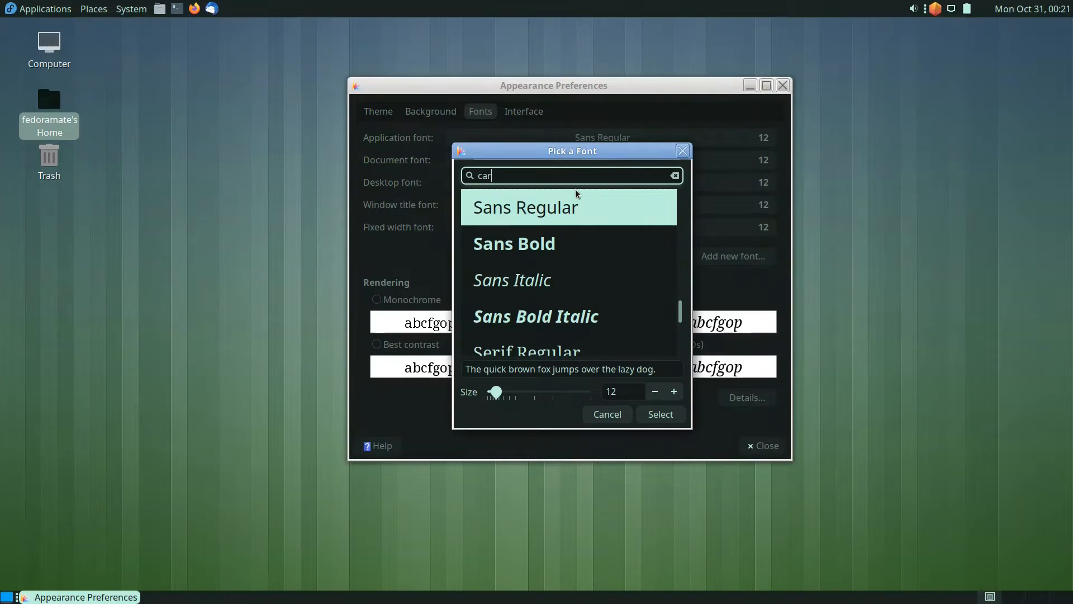
type("o")
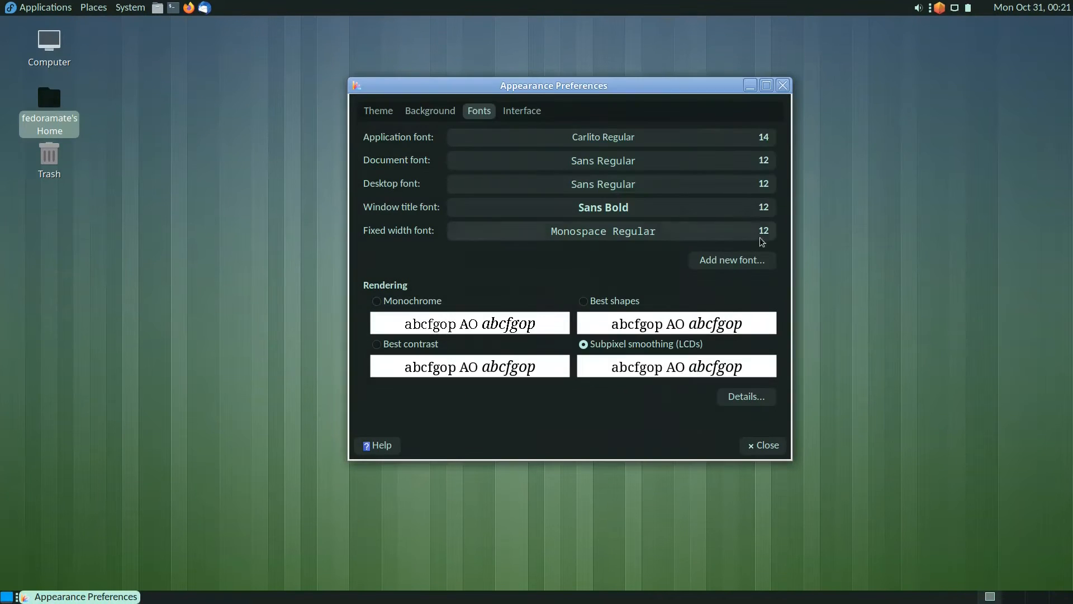
left_click(764, 445)
left_click(40, 7)
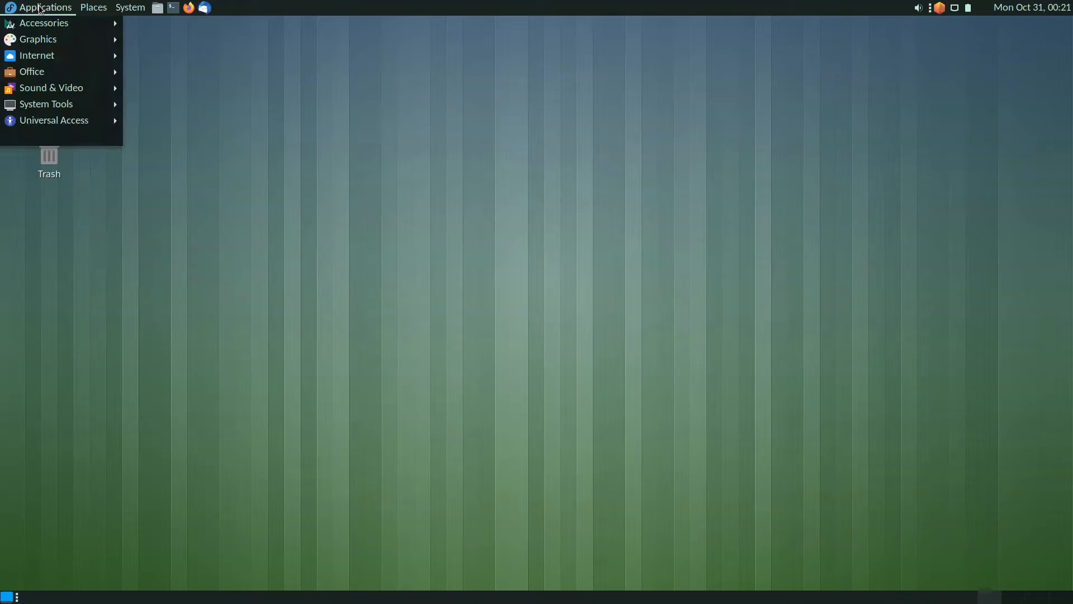
mouse_move(106, 3)
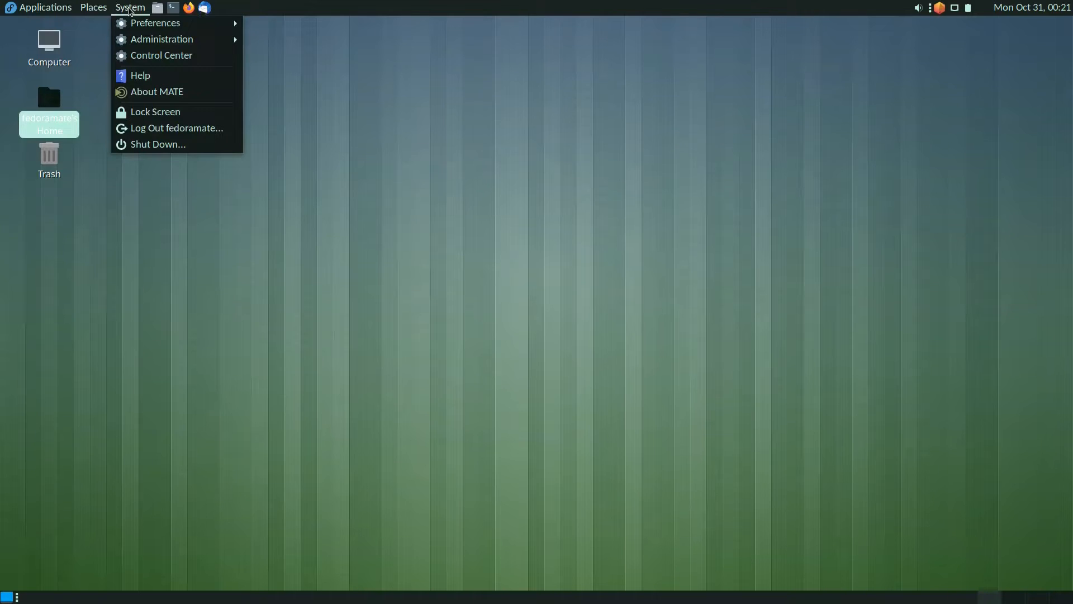
left_click(130, 7)
Step: Open the Caja-Actions Configuration Tool, shift its window towards the middle of the desktop to examine it, and close it
left_click(130, 7)
mouse_move(155, 23)
mouse_move(290, 55)
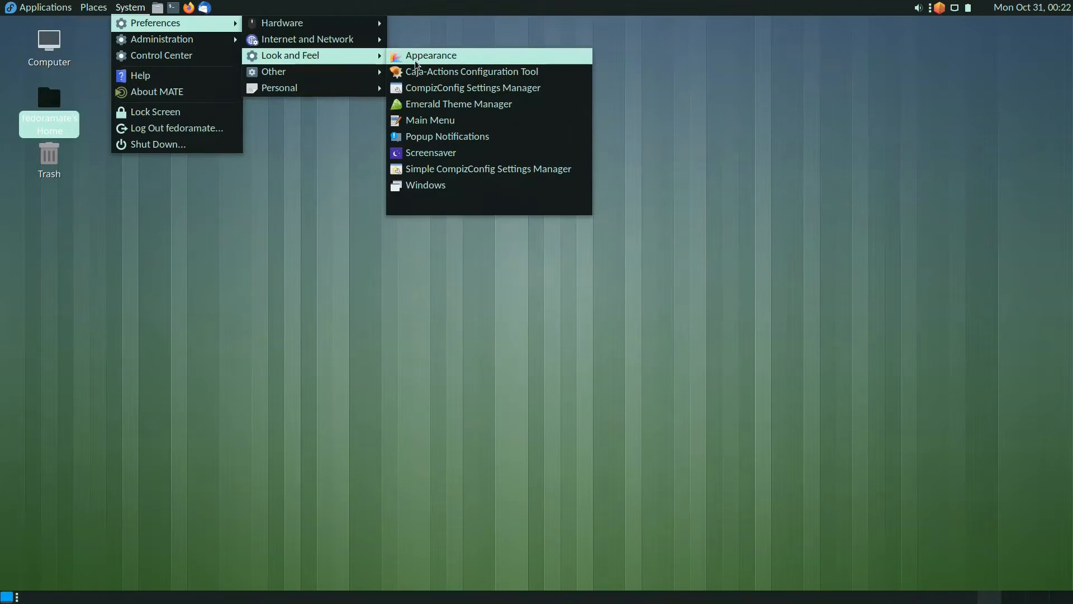
left_click(445, 76)
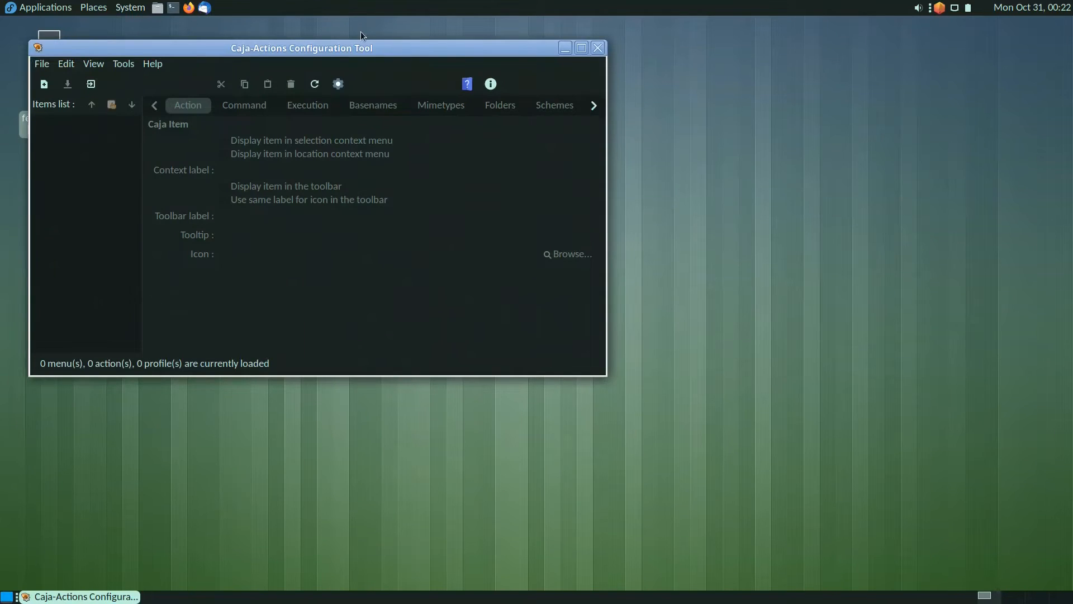
left_click_drag(340, 49, 521, 119)
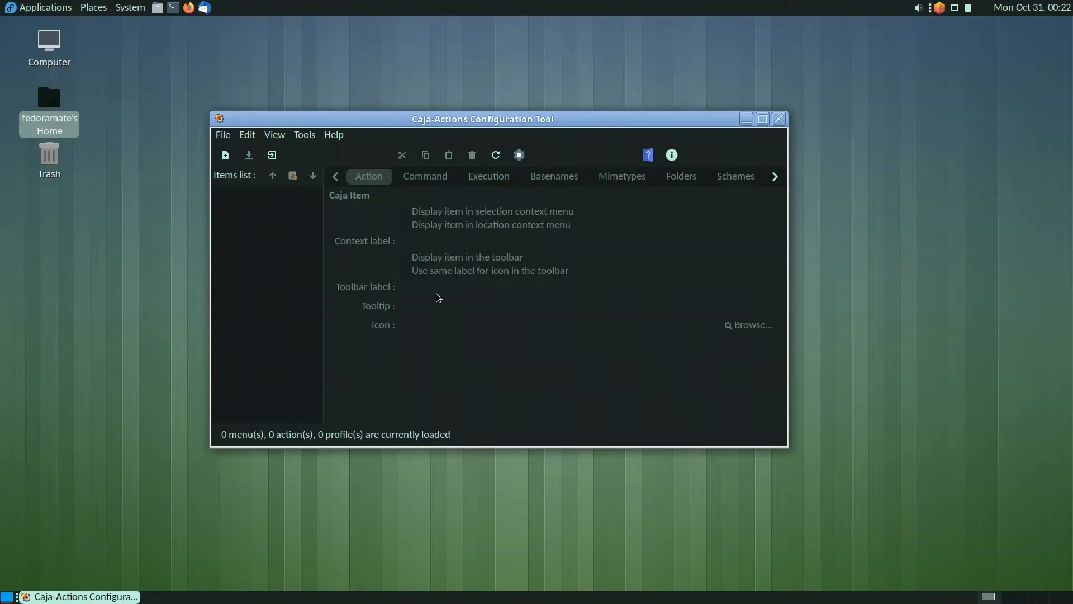
left_click(779, 119)
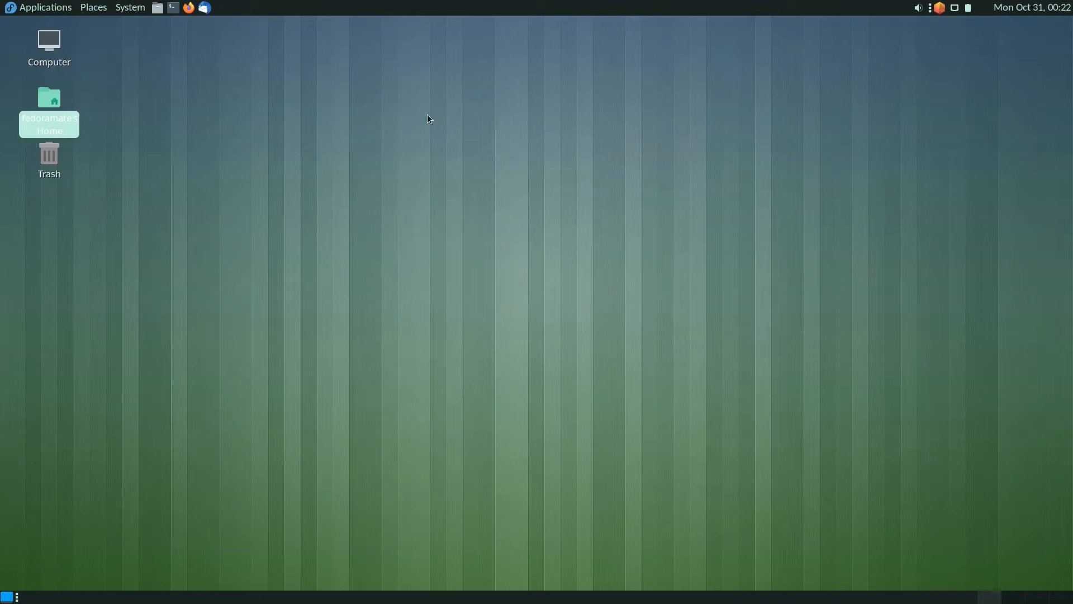
Step: Open the file management preferences from the home folder and look through the list of available extensions
double_click(54, 114)
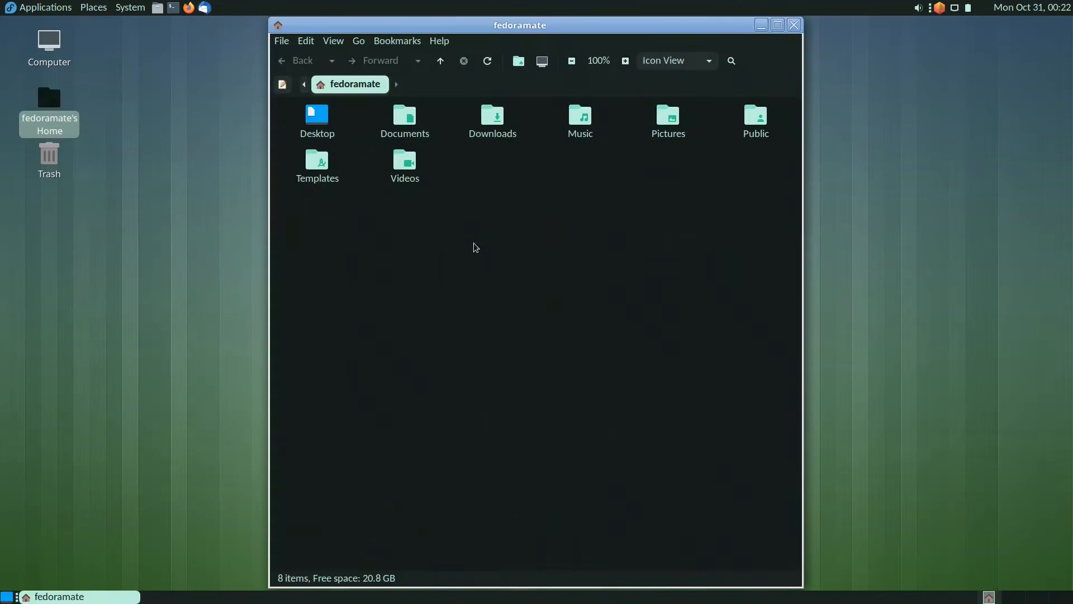
left_click(306, 41)
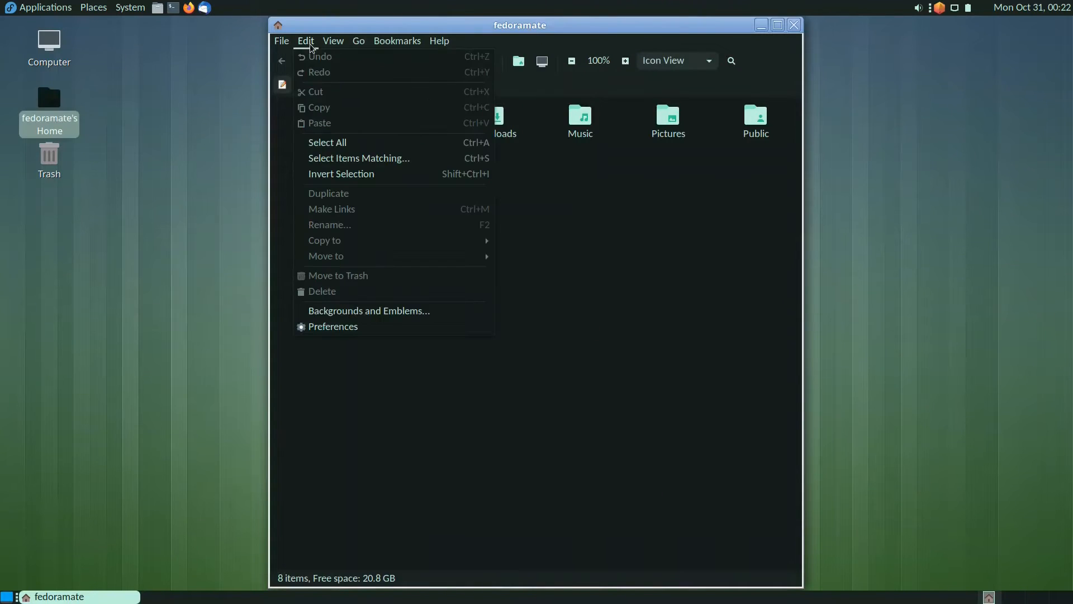
left_click(394, 333)
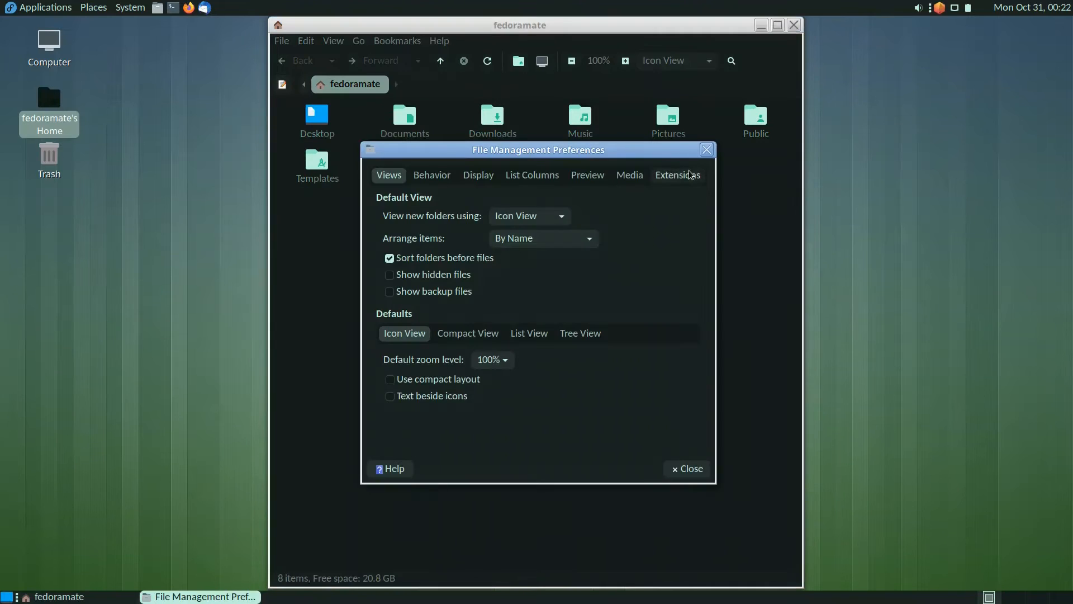
left_click(677, 175)
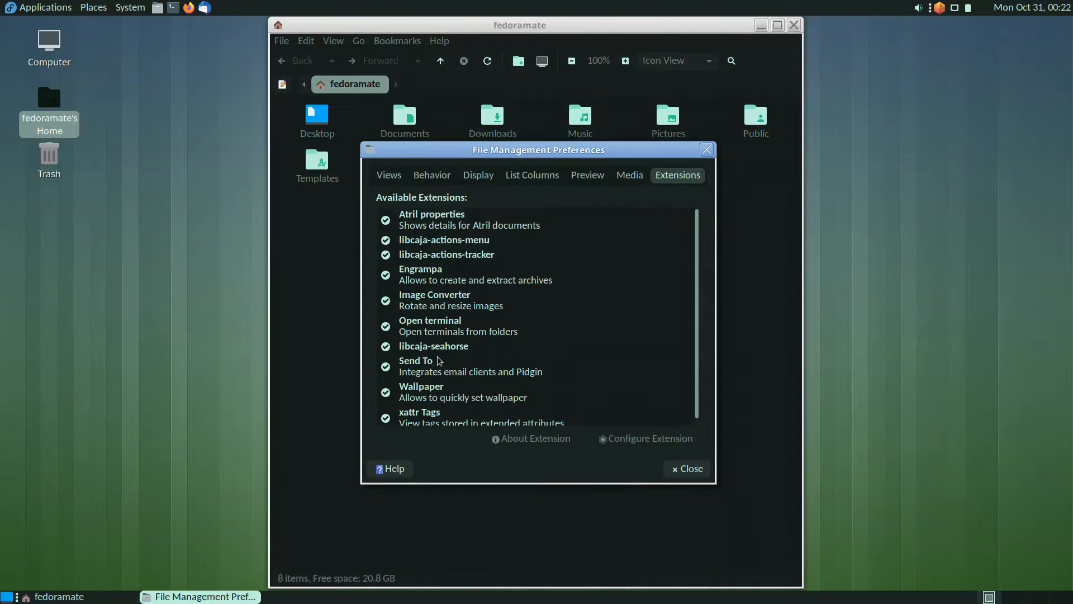
scroll(448, 377, "down", 1)
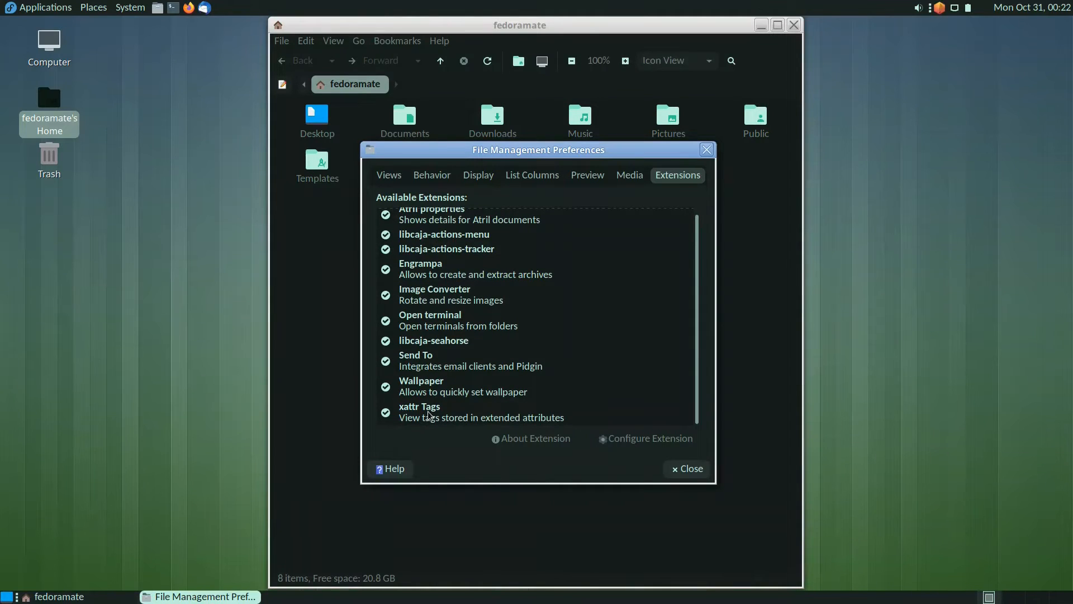
scroll(428, 416, "up", 1)
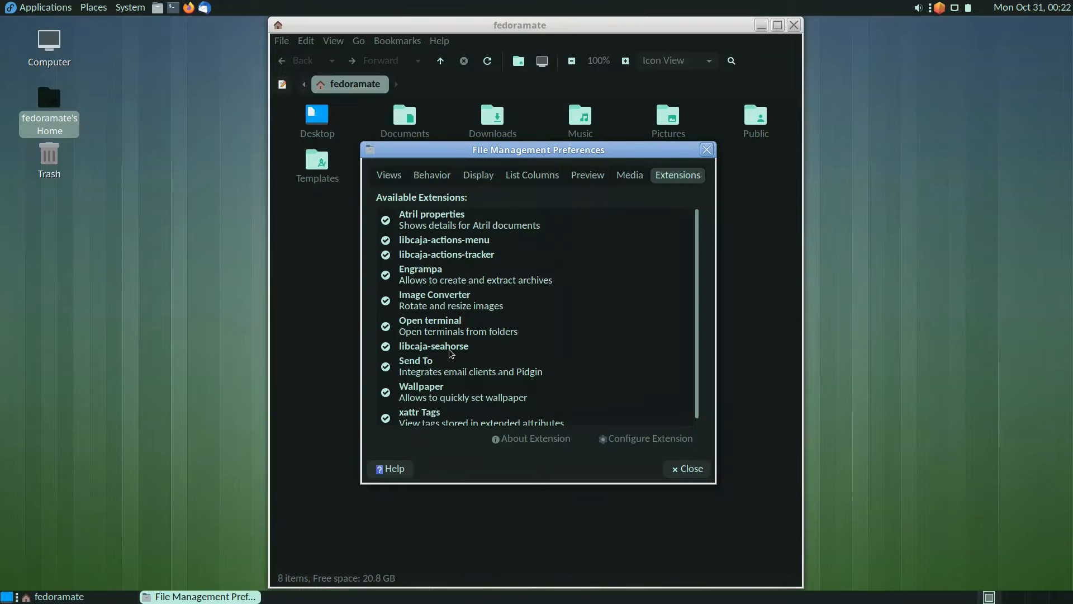
scroll(449, 350, "down", 2)
scroll(448, 350, "up", 2)
scroll(445, 297, "down", 1)
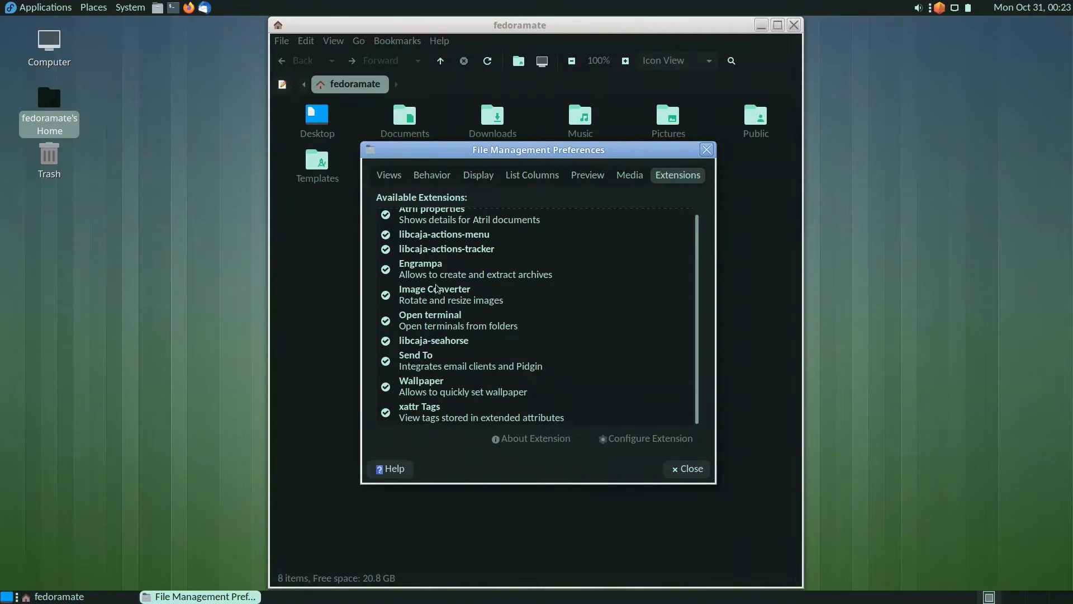
scroll(479, 304, "up", 1)
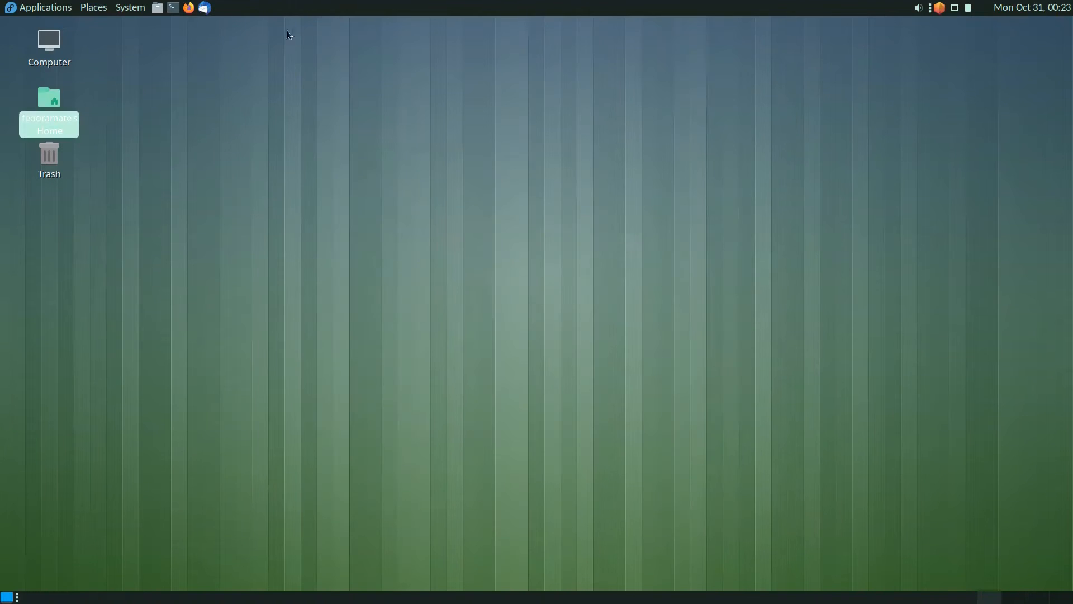
Step: Open the CompizConfig Settings Manager, look through its plugin categories from General to Extras, shift its window slightly, and close it
left_click(130, 8)
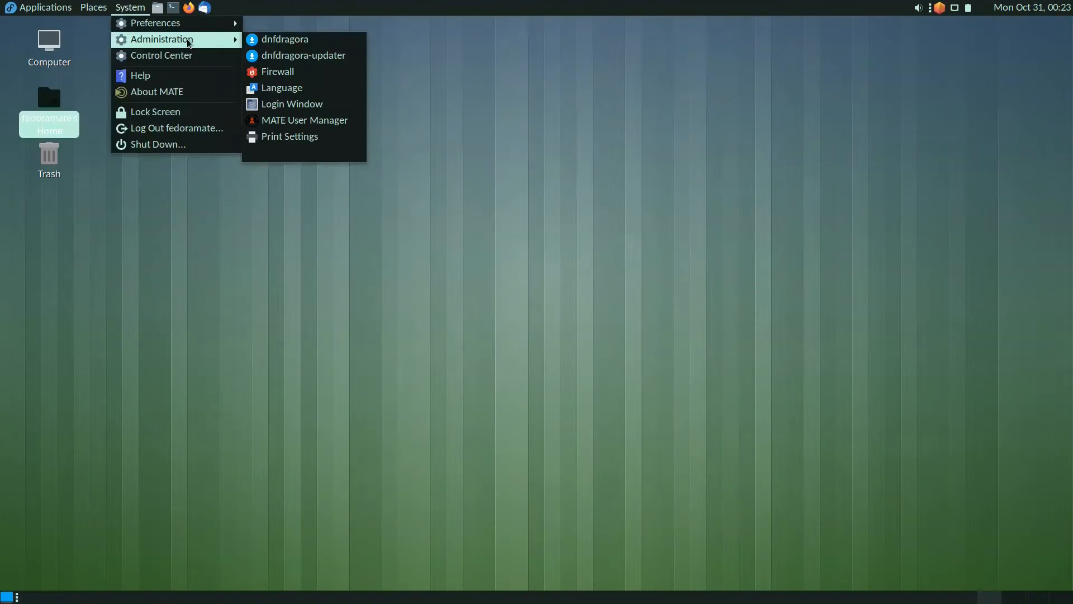
mouse_move(203, 23)
mouse_move(337, 52)
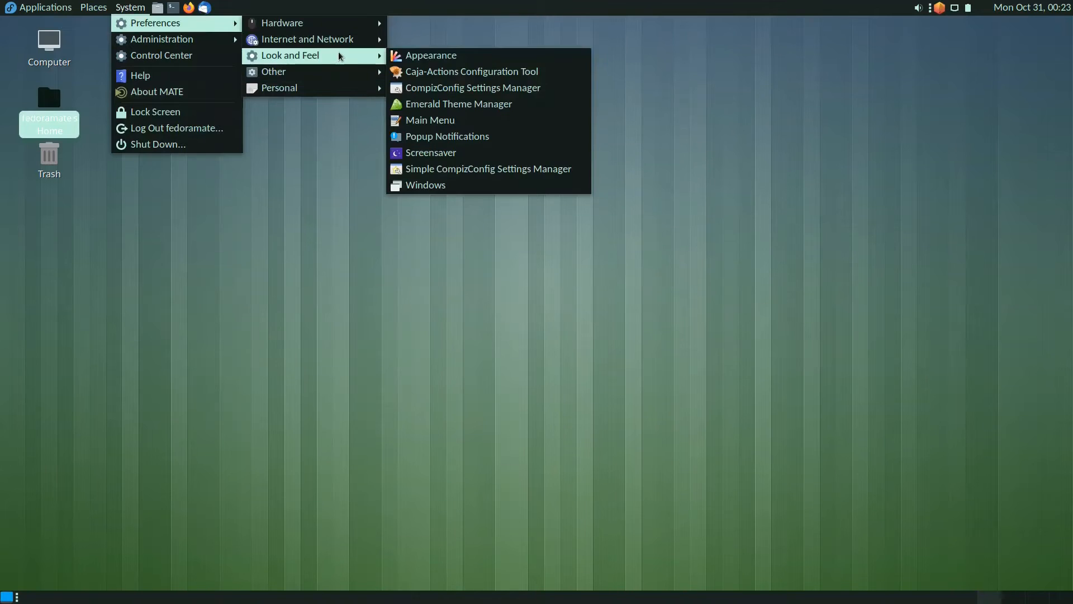
left_click(453, 88)
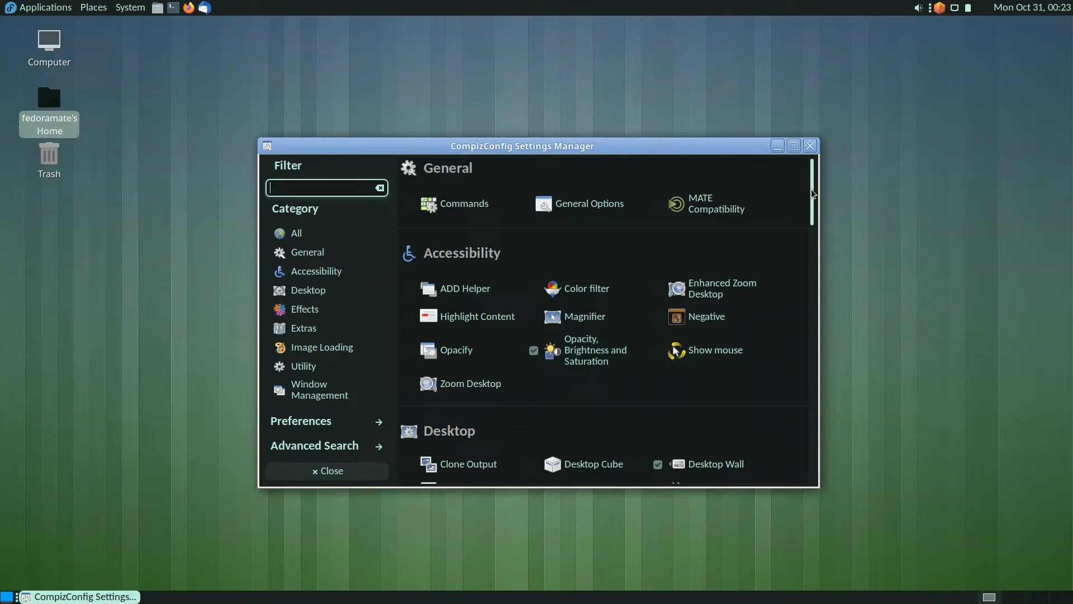
scroll(811, 216, "down", 5)
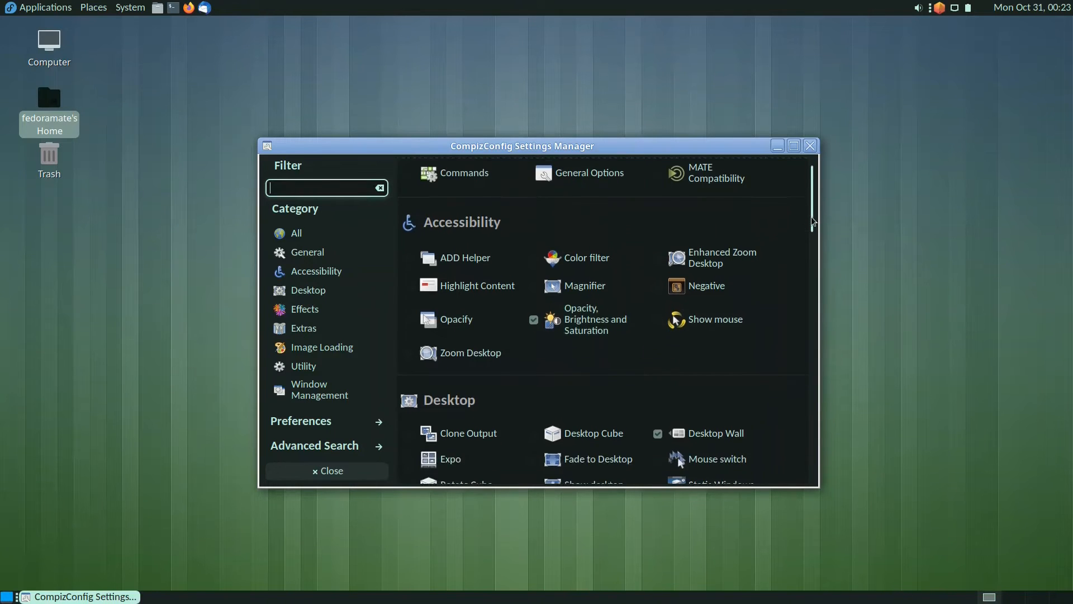
scroll(814, 336, "down", 9)
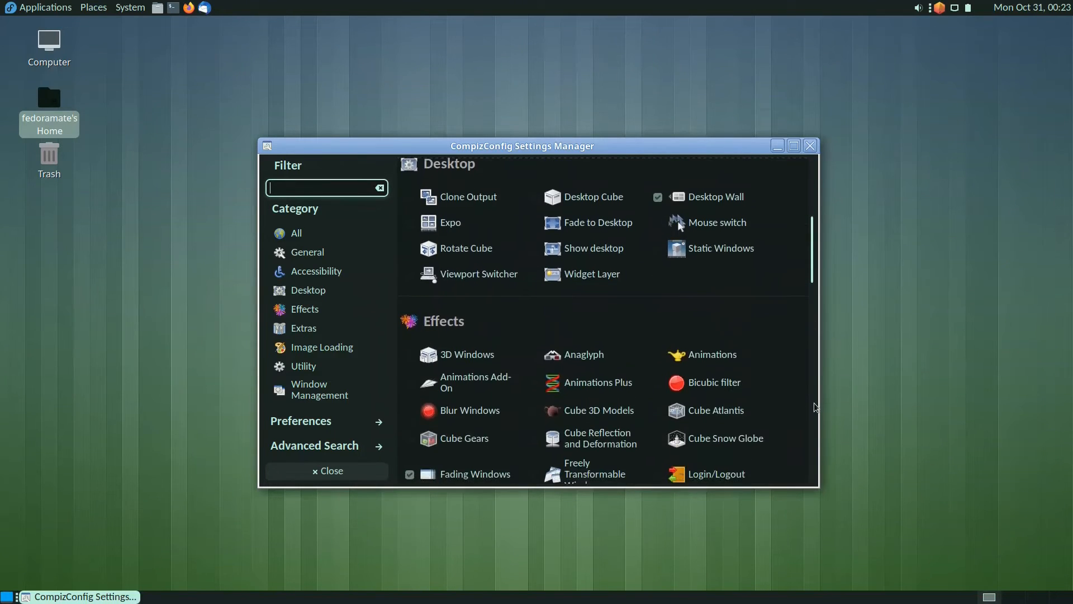
scroll(515, 350, "down", 3)
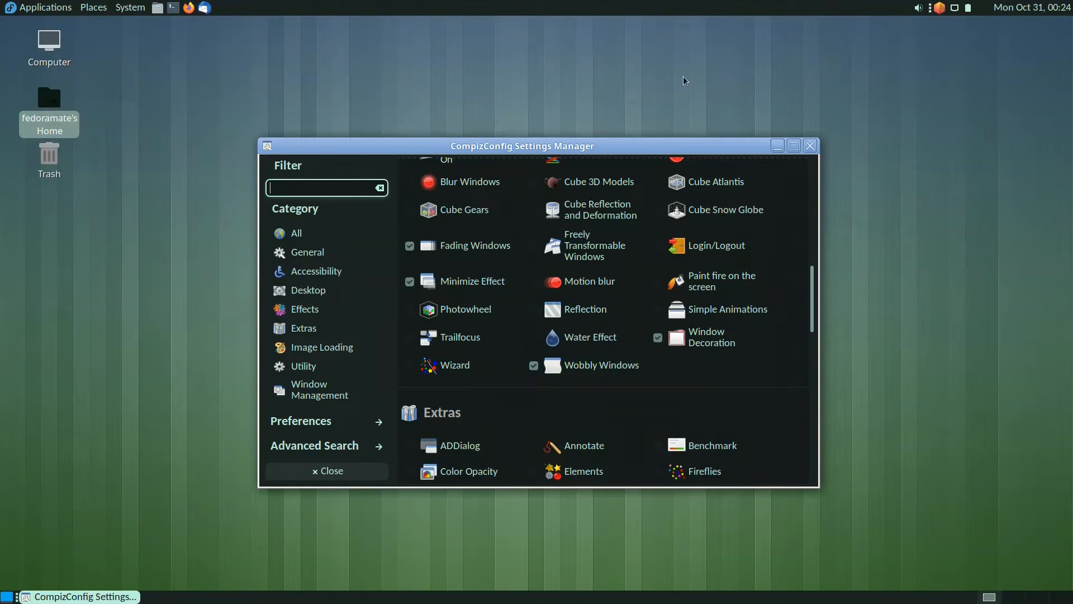
left_click_drag(618, 161, 596, 177)
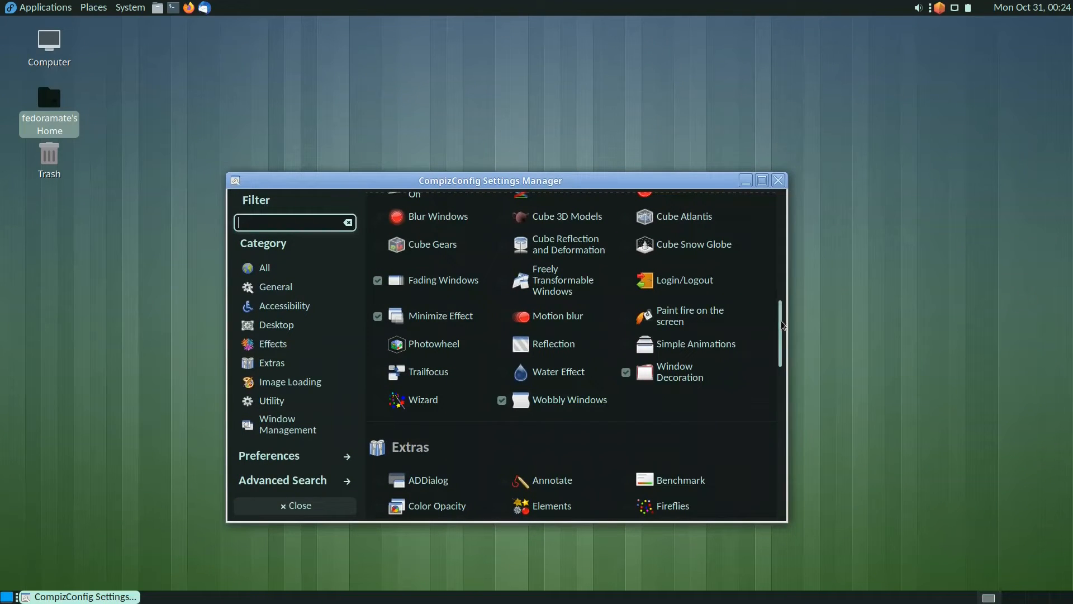
left_click_drag(780, 317, 799, 201)
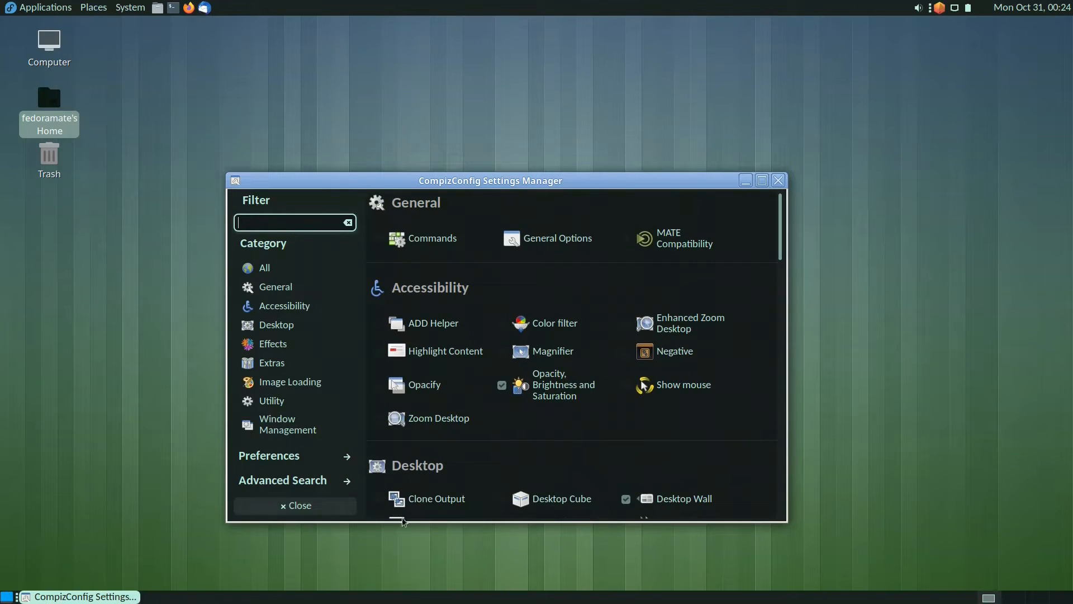
left_click(778, 182)
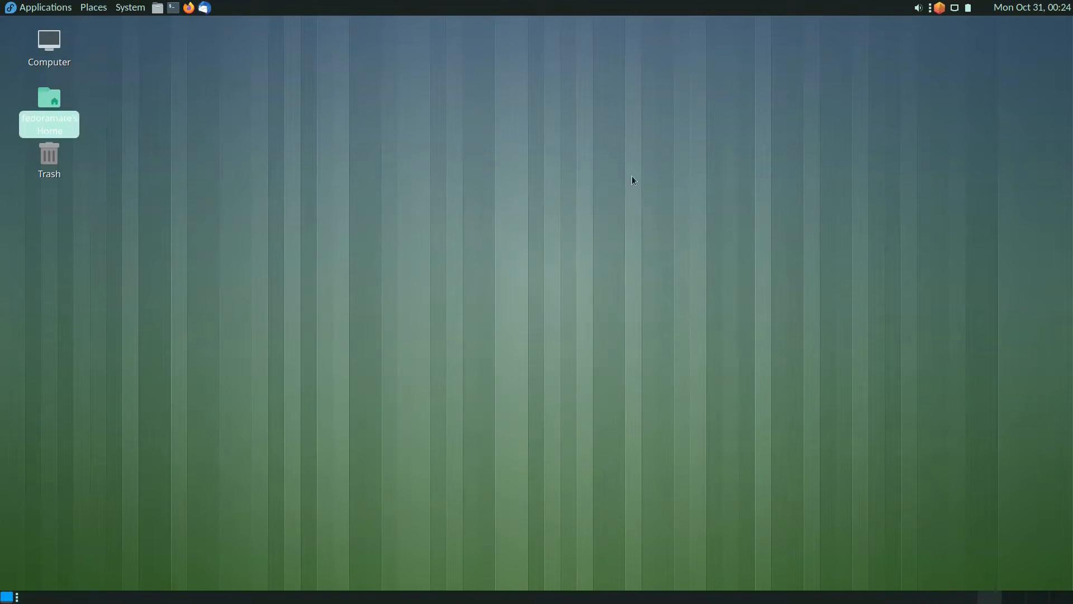
Step: Open the Window Preferences, look at the behaviour and placement settings, and shift the window towards the middle of the desktop
left_click(130, 8)
mouse_move(168, 23)
mouse_move(371, 59)
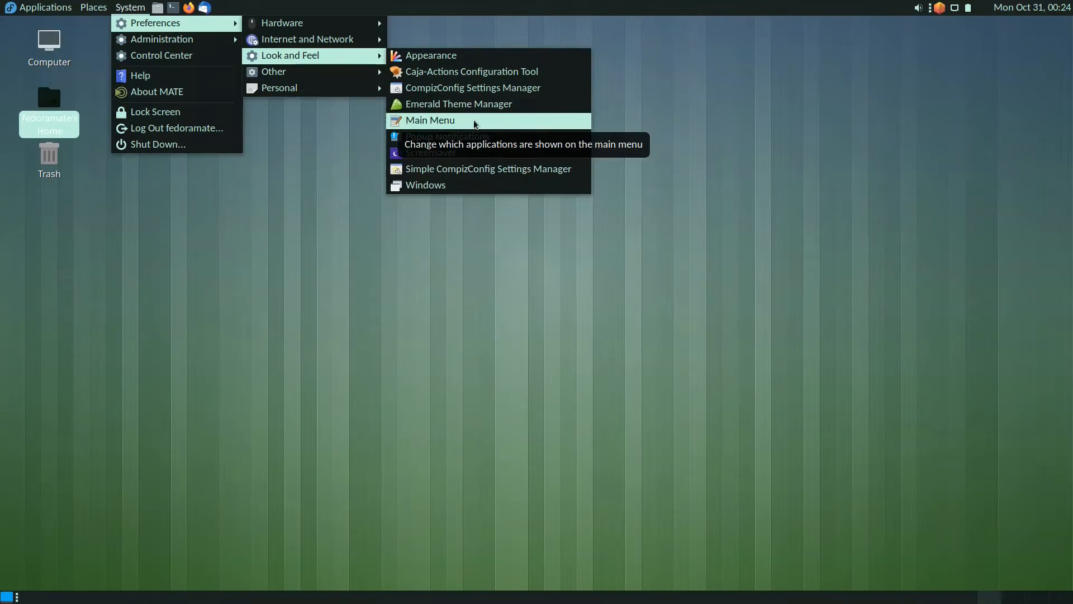
mouse_move(37, 3)
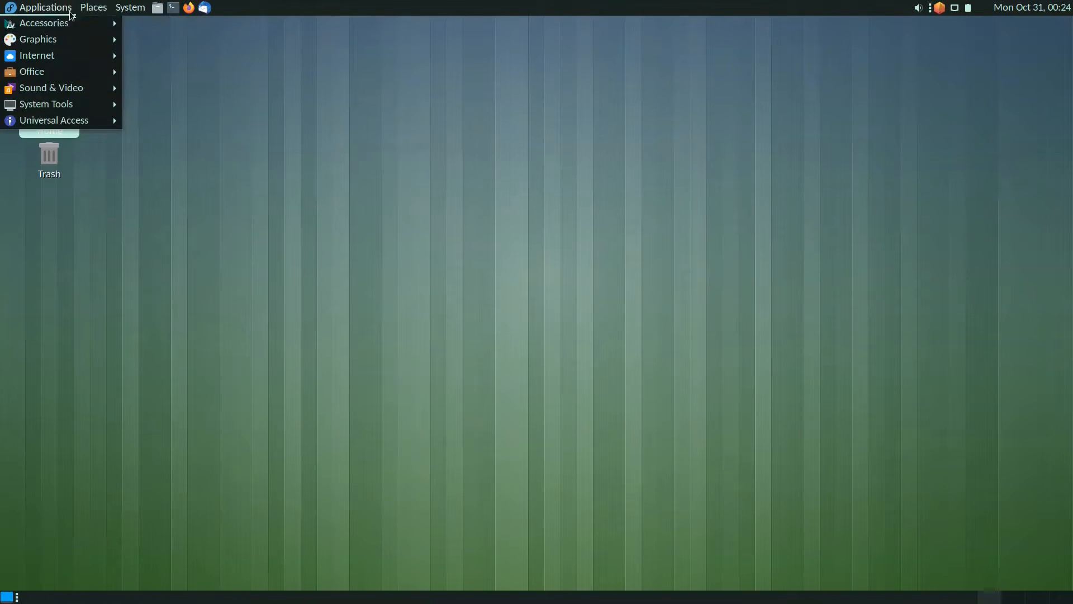
mouse_move(130, 7)
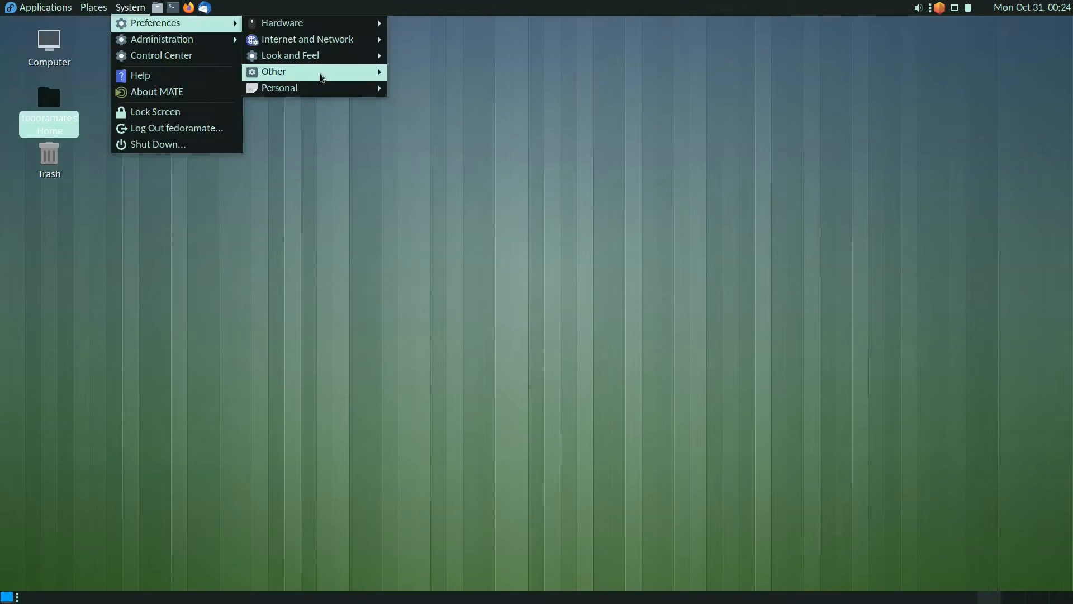
mouse_move(324, 74)
mouse_move(330, 55)
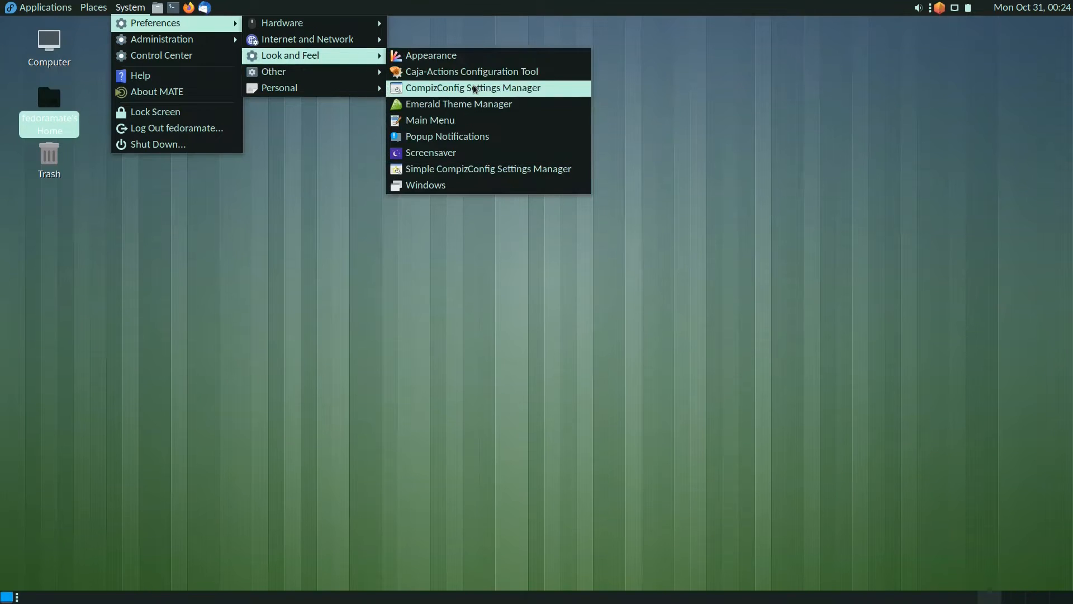
left_click(448, 183)
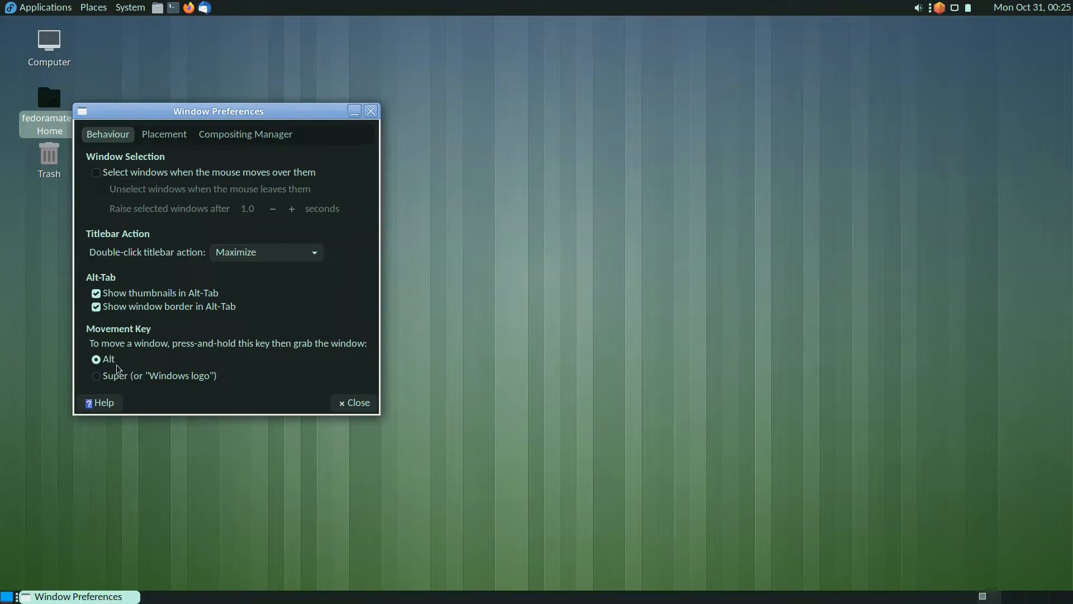
left_click(159, 140)
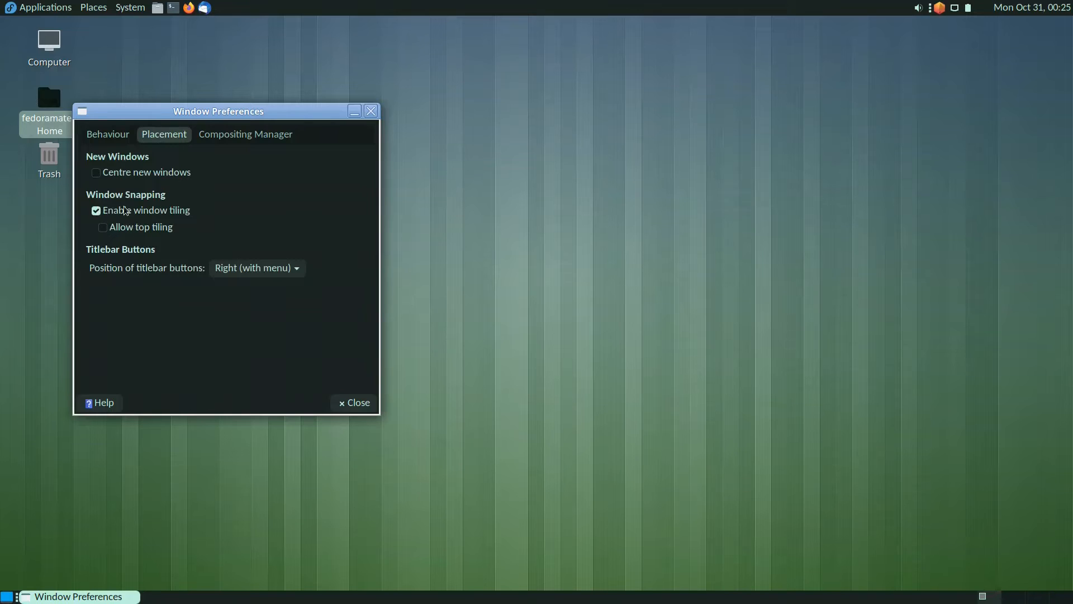
left_click_drag(143, 106, 314, 130)
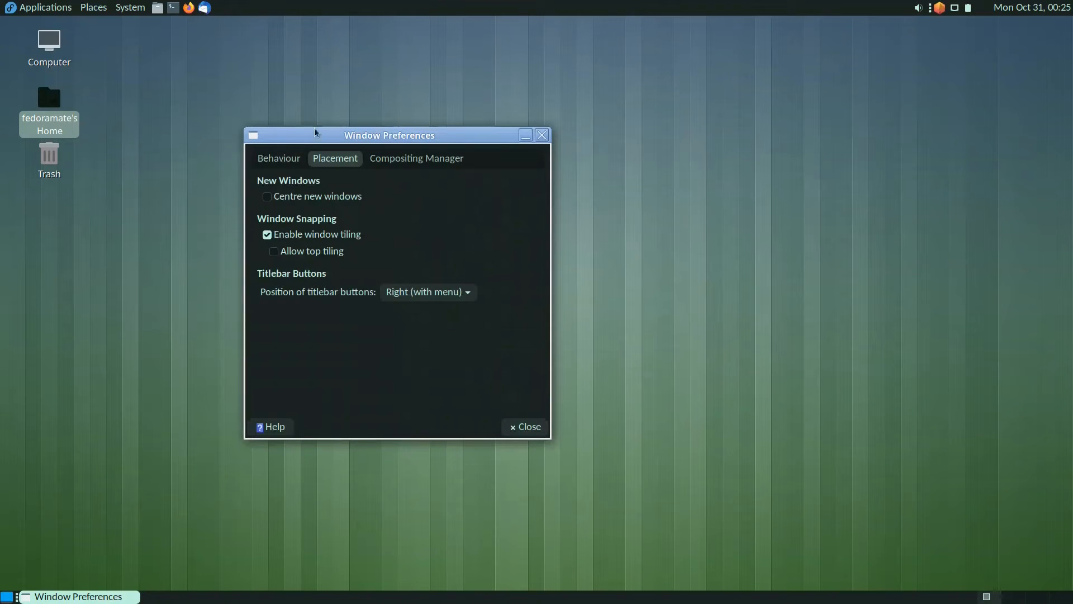
Step: Open the home folder, snap its window to the left half, upper-left quarter, upper-right quarter and right half of the desktop, and close it
double_click(46, 109)
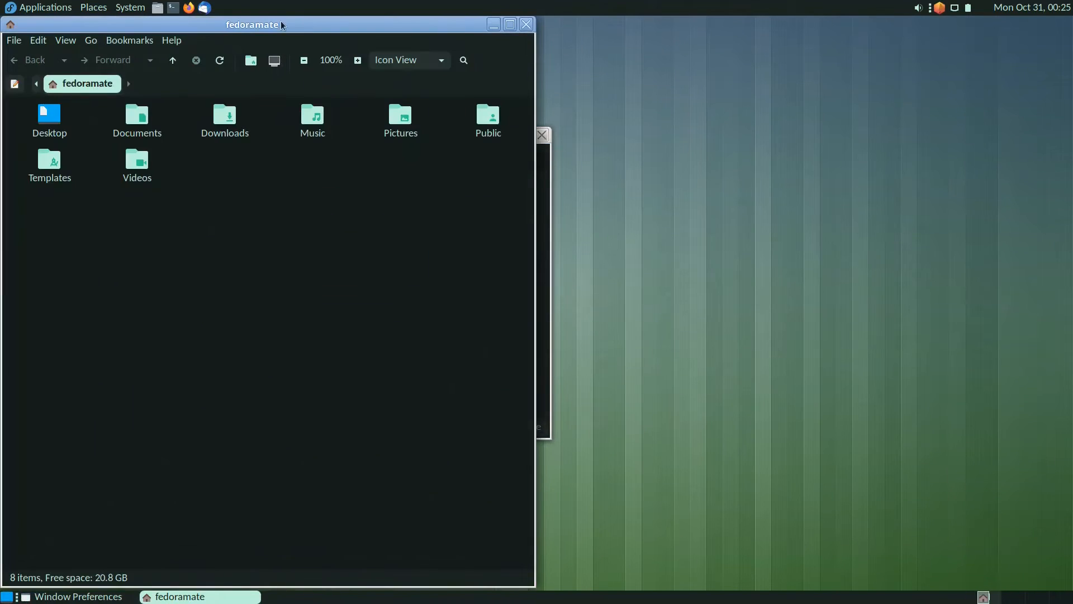
left_click_drag(281, 24, 0, 162)
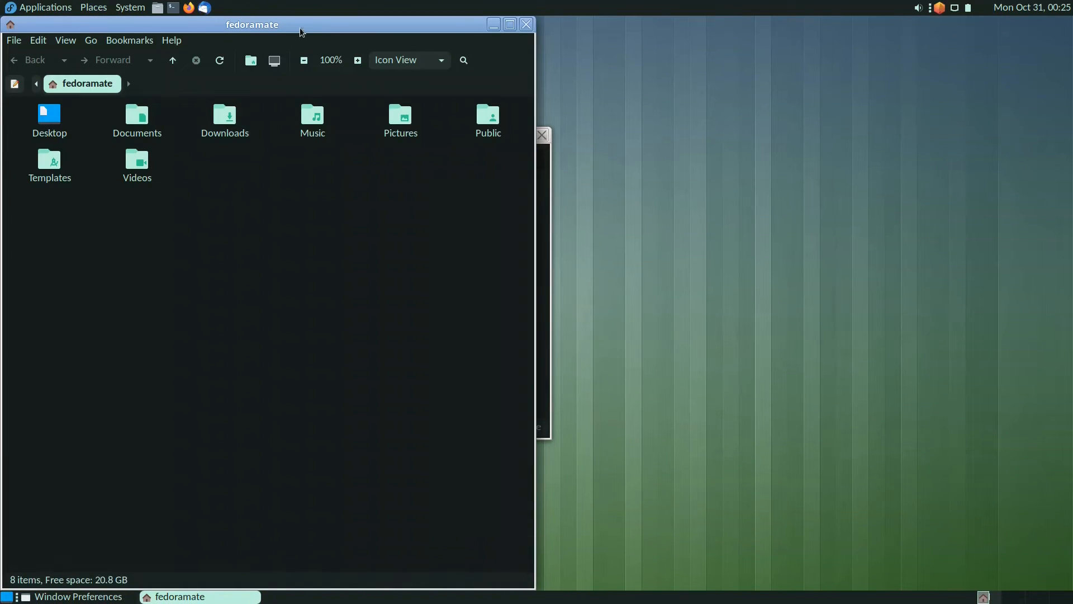
left_click_drag(301, 31, 0, 1)
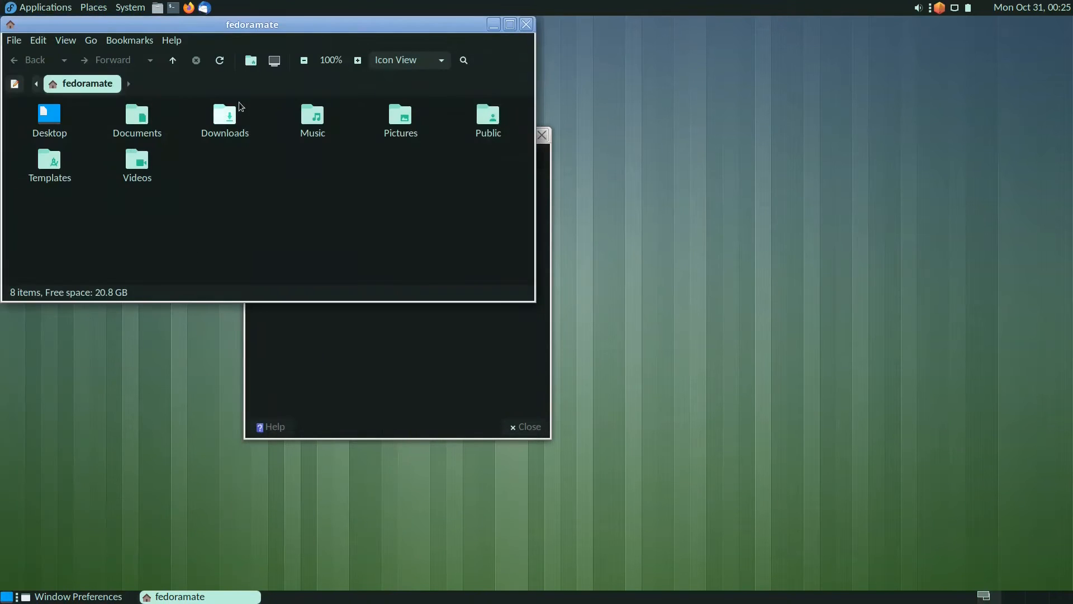
left_click_drag(232, 26, 1072, 0)
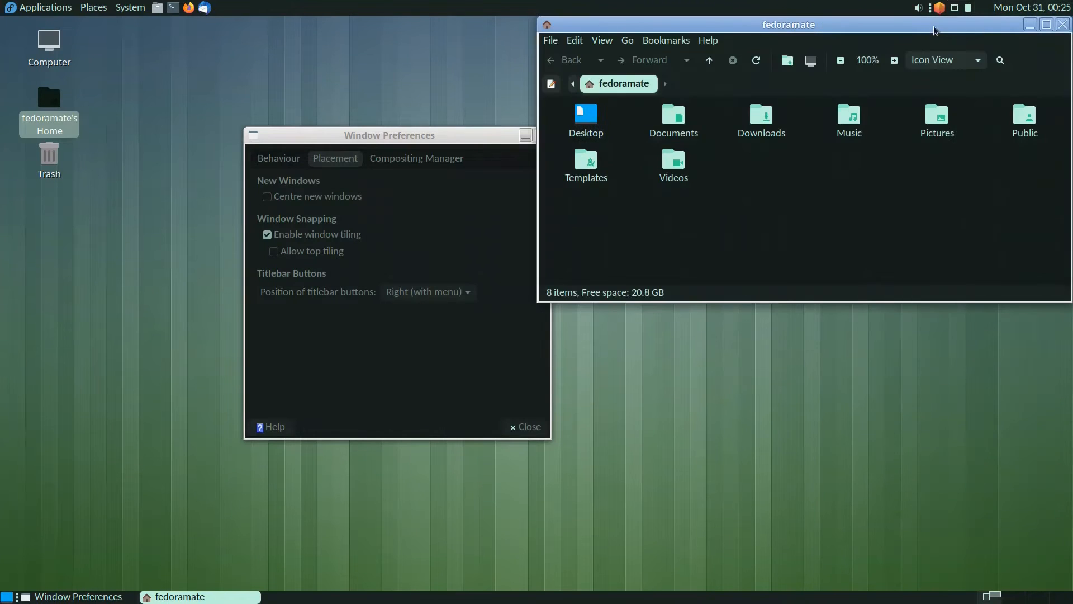
left_click_drag(934, 30, 1072, 121)
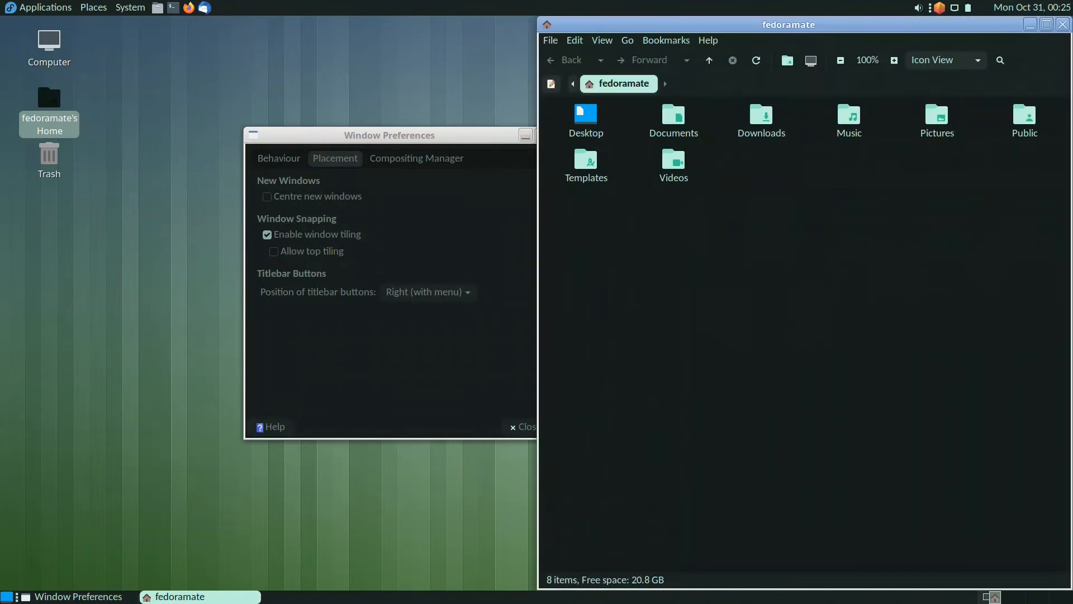
left_click(1063, 25)
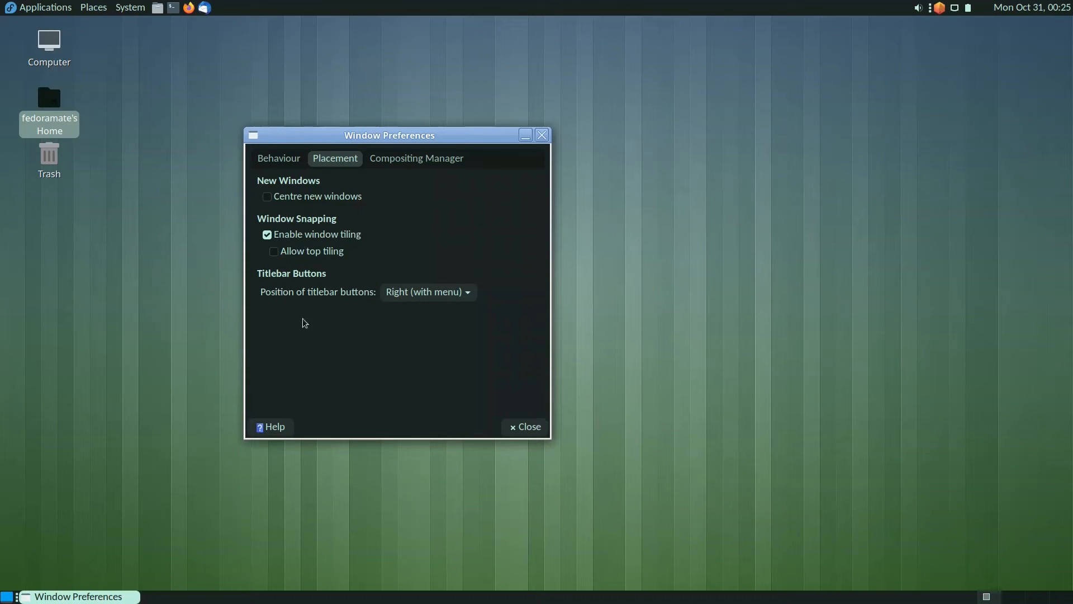
Step: Check the compositing manager settings in Window Preferences and close the window
left_click(407, 157)
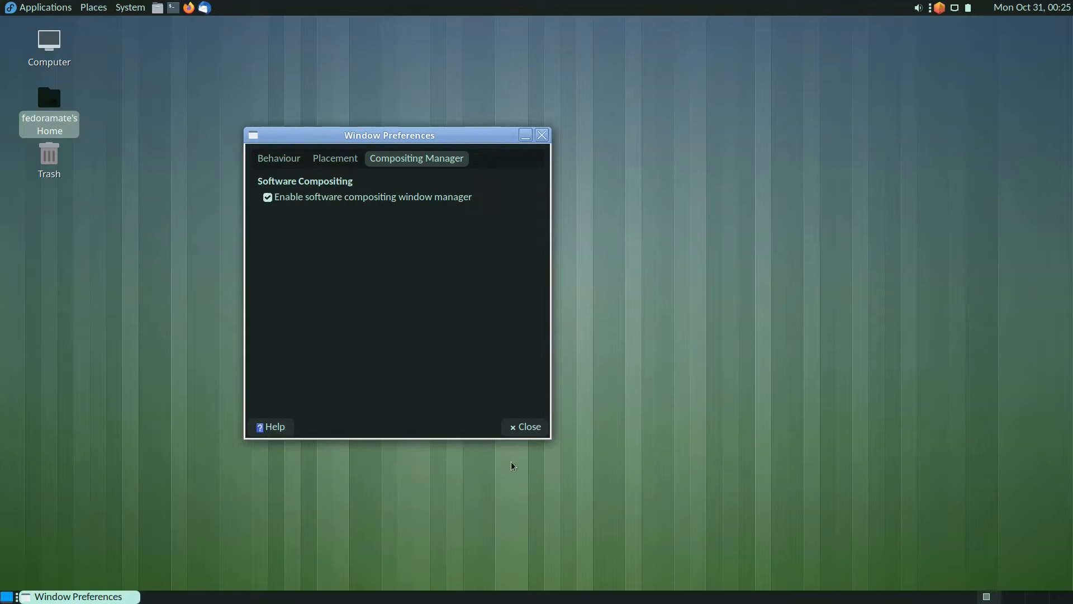
left_click(525, 426)
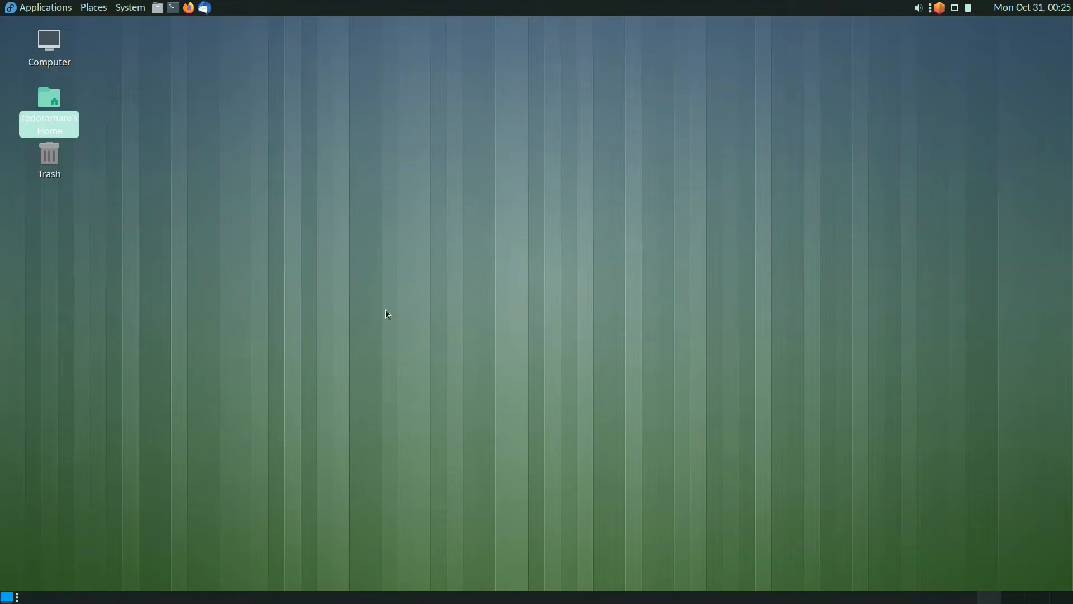
Step: Open the Startup Applications preferences, look through the startup programs and the session options, and close the window
left_click(130, 8)
mouse_move(180, 22)
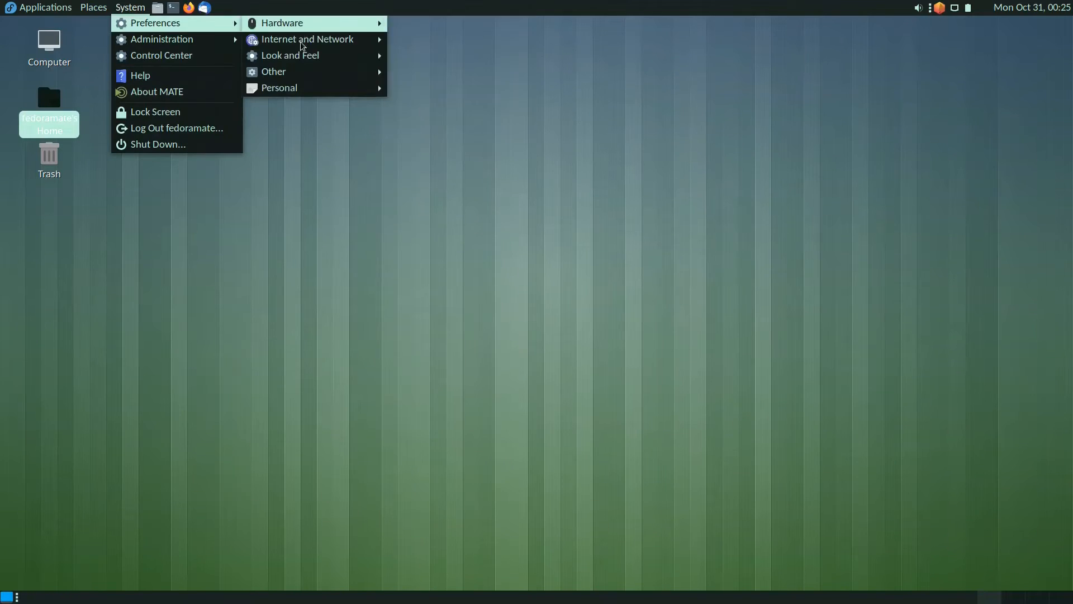
mouse_move(302, 55)
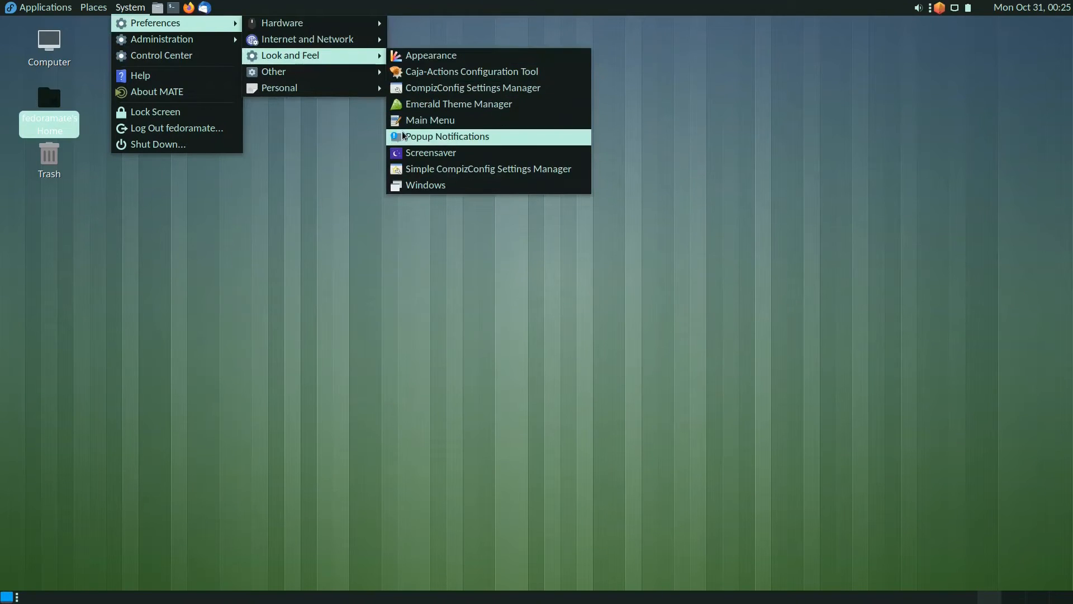
mouse_move(344, 72)
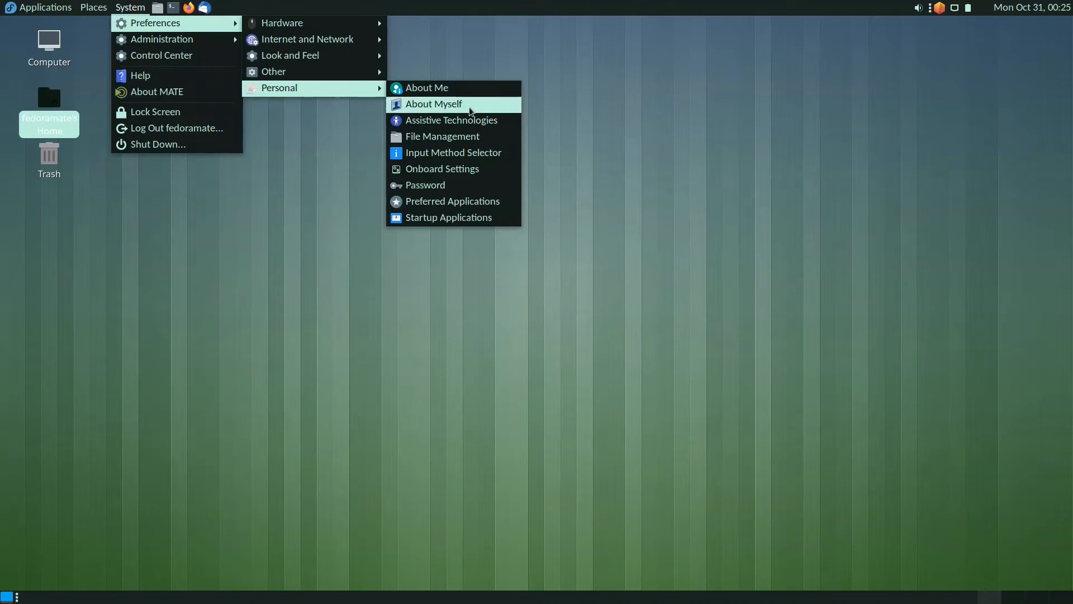
left_click(441, 219)
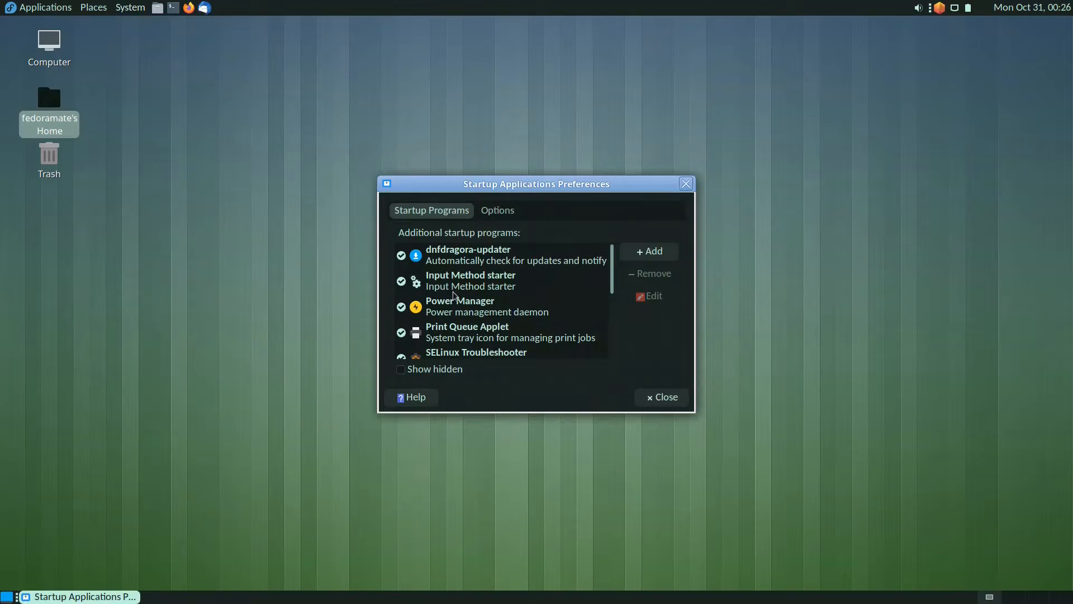
scroll(462, 288, "down", 5)
scroll(462, 288, "down", 3)
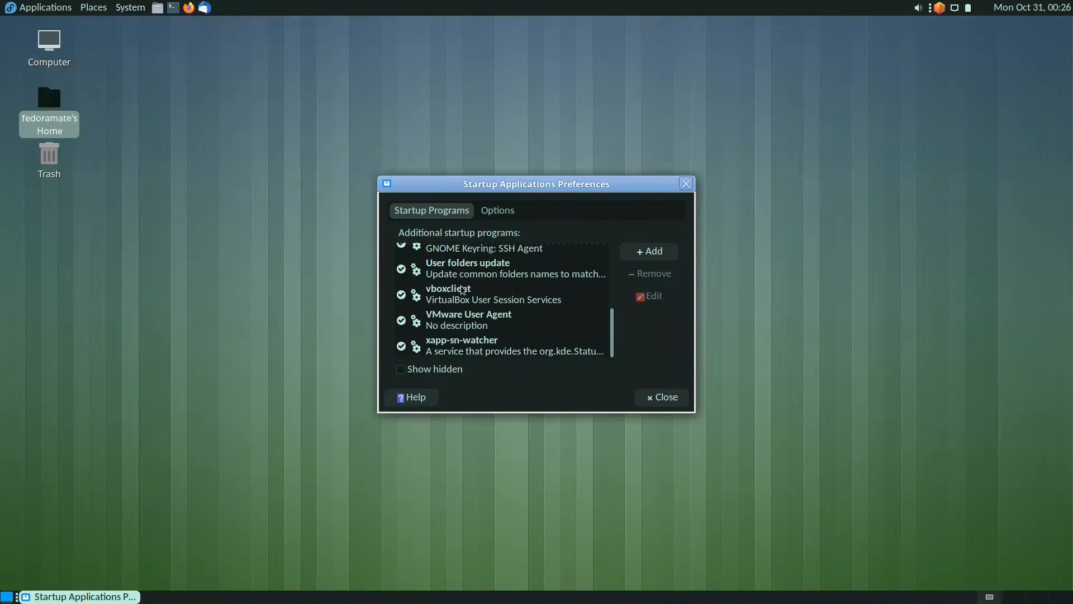
scroll(462, 288, "up", 8)
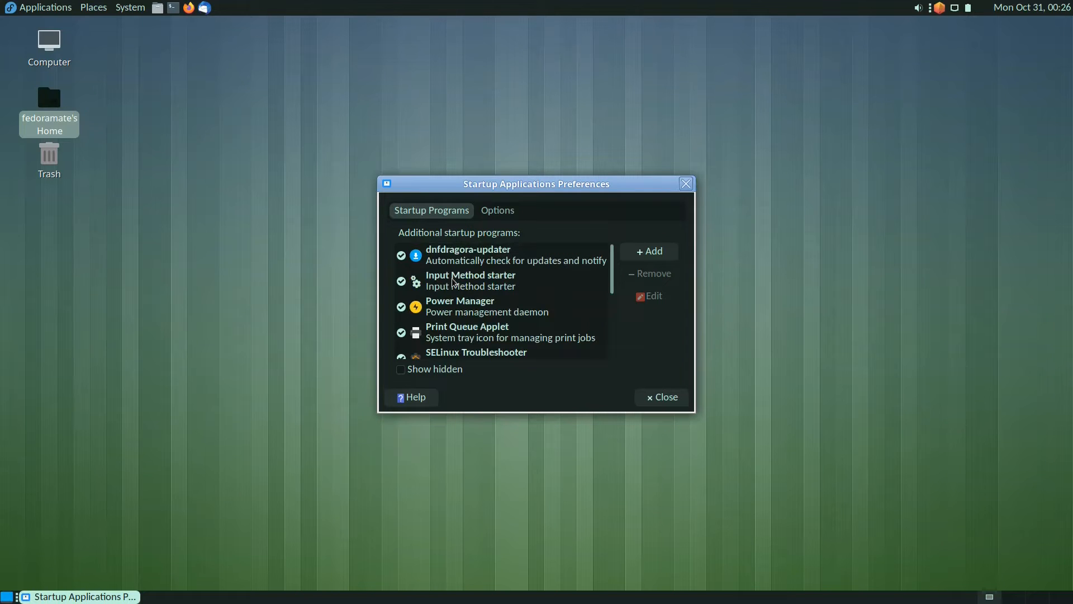
left_click(481, 214)
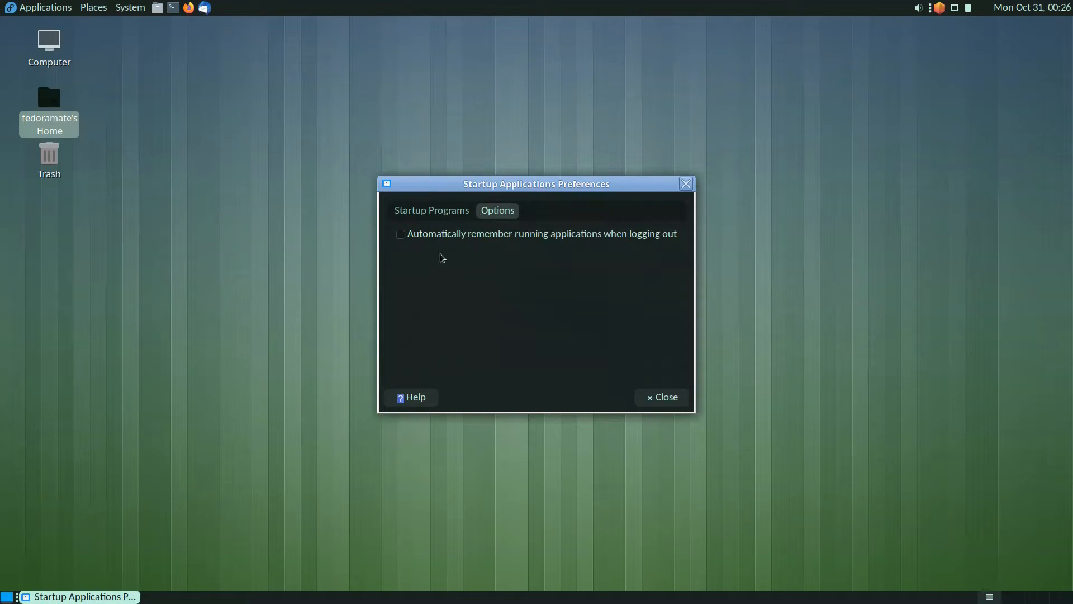
left_click(412, 221)
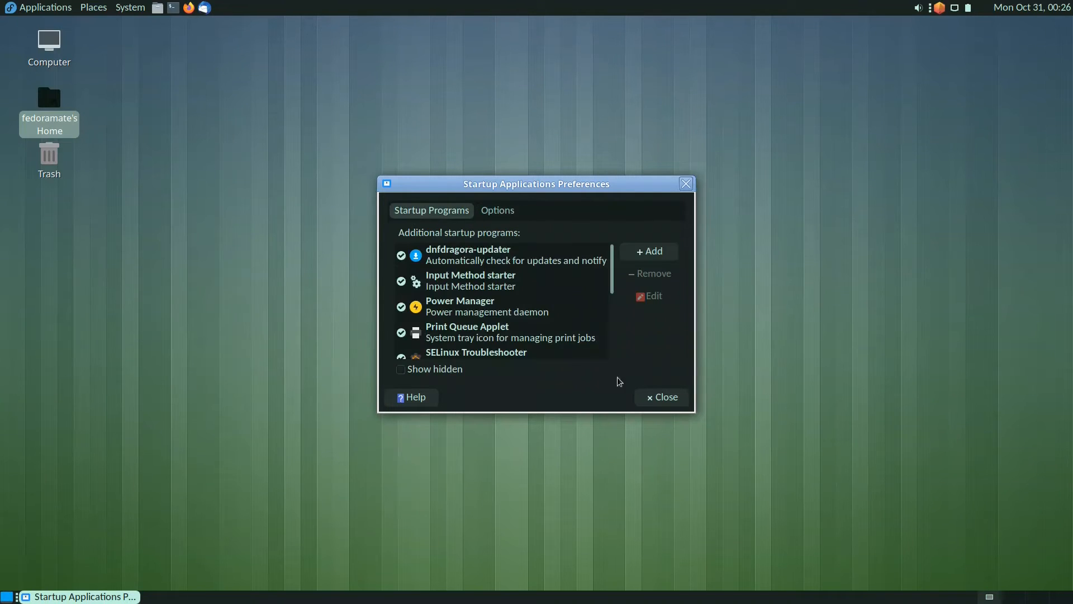
left_click(650, 396)
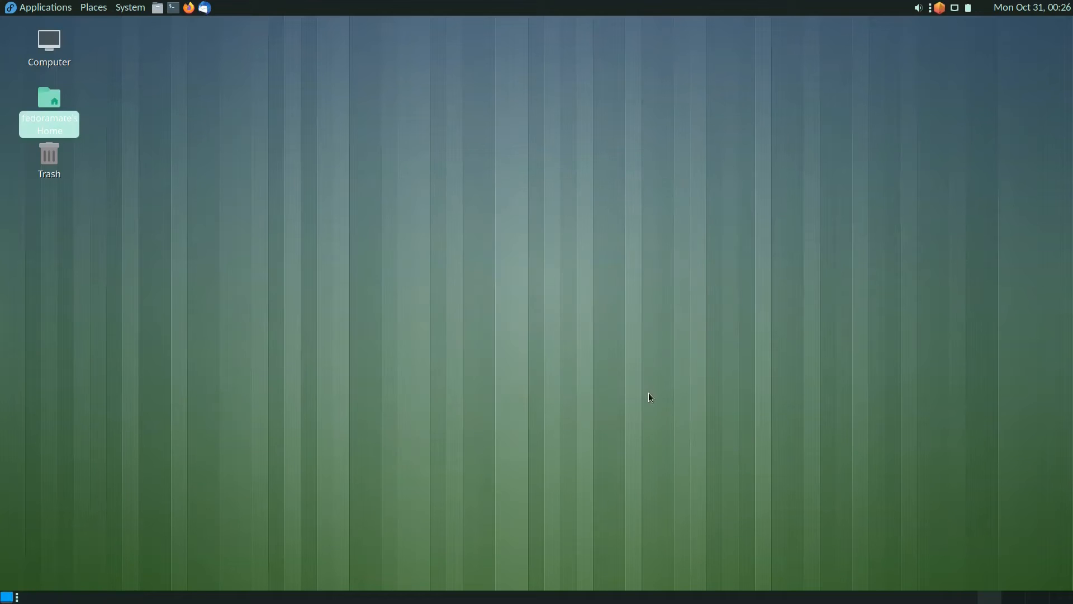
Step: Open the Control Center, move and enlarge its window to look over all the settings groups, and close it
left_click(126, 7)
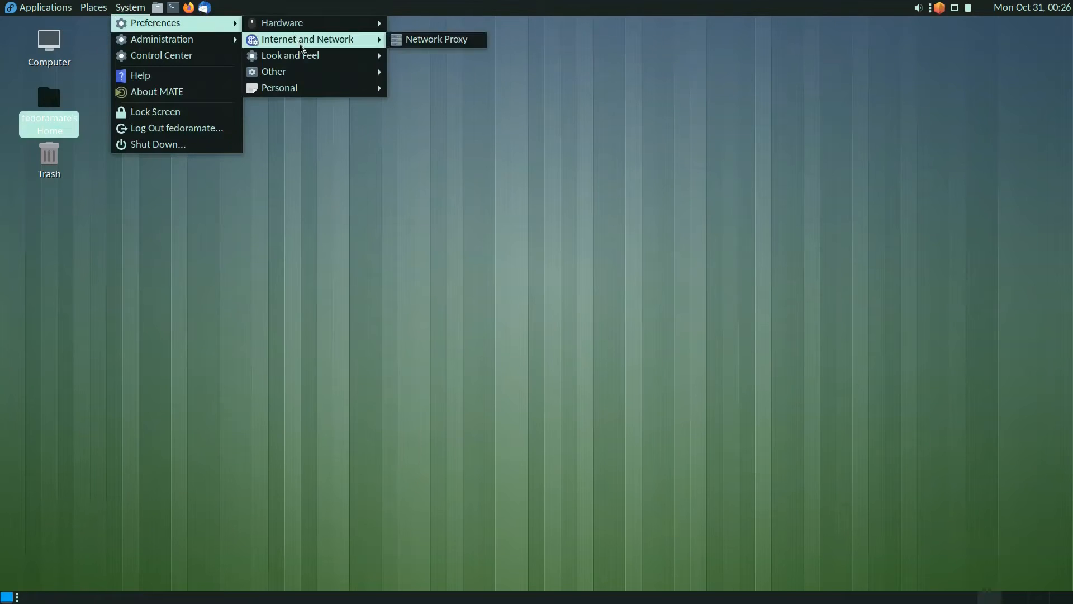
mouse_move(211, 46)
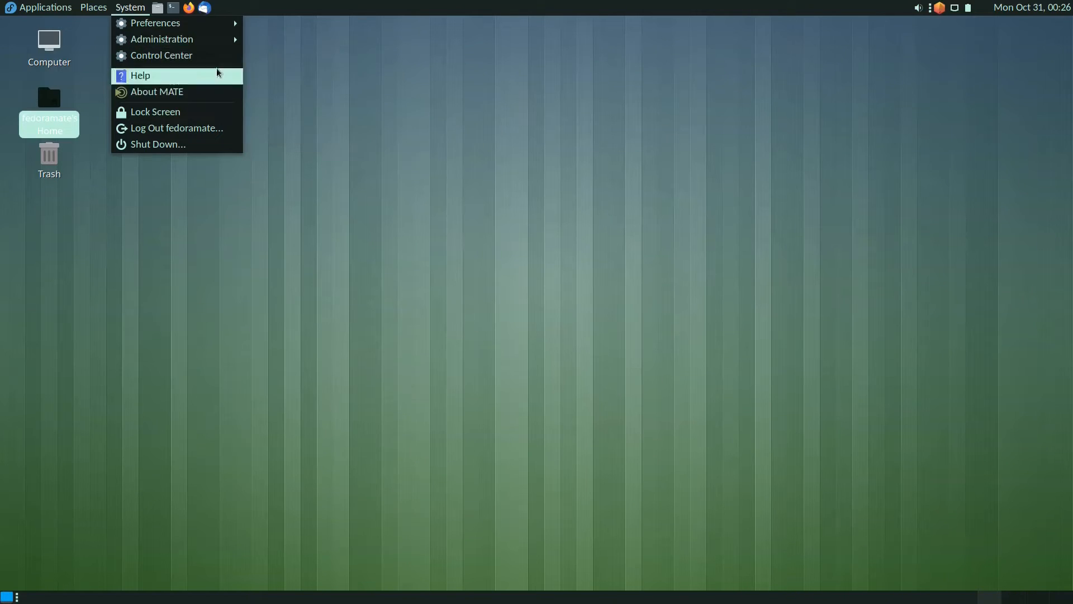
left_click(168, 56)
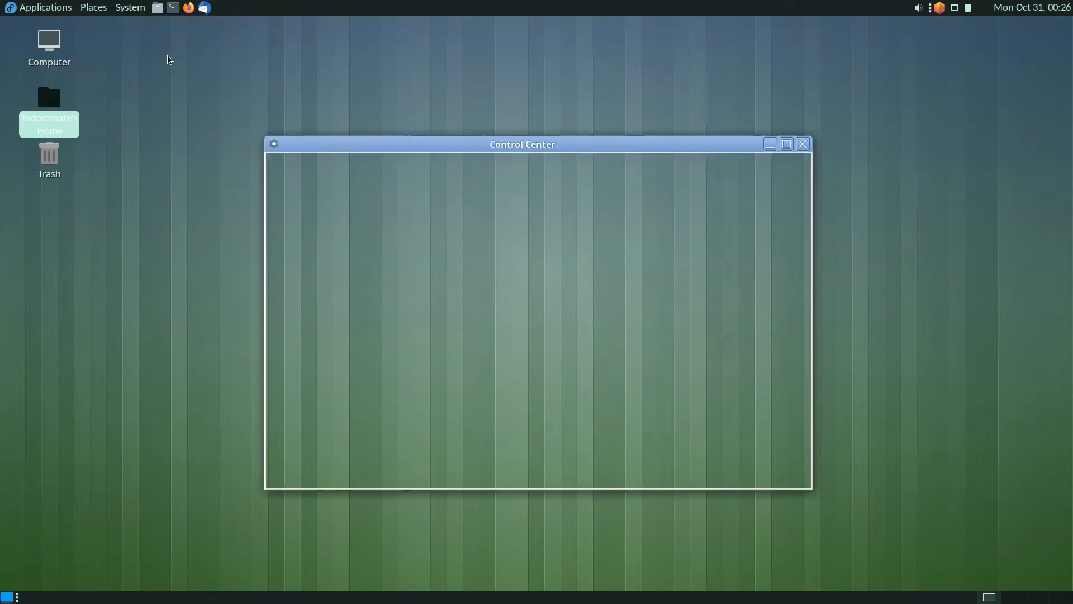
left_click_drag(511, 144, 397, 46)
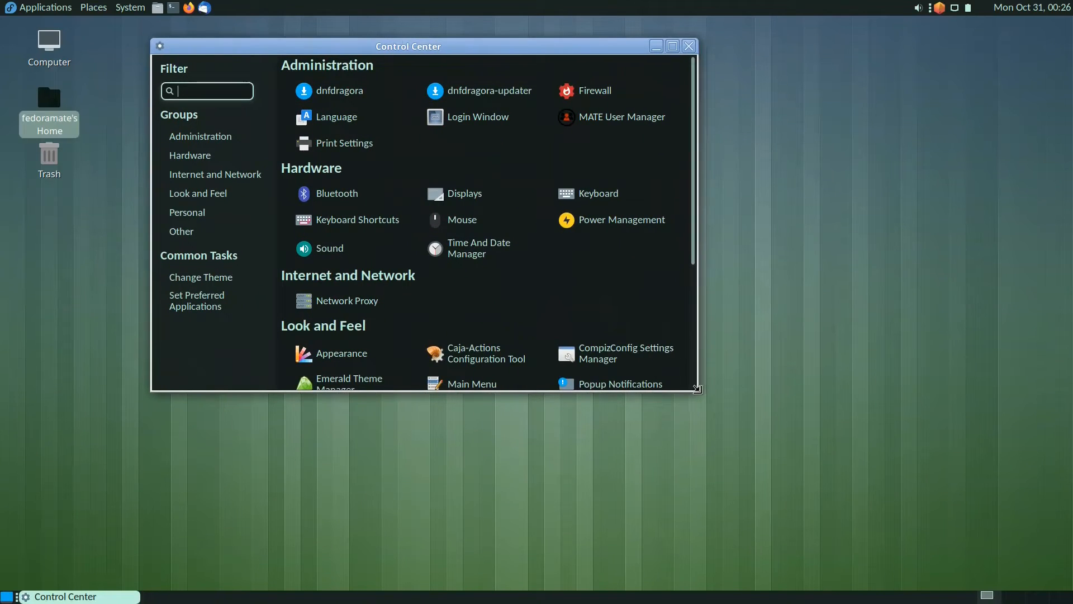
left_click_drag(699, 391, 915, 507)
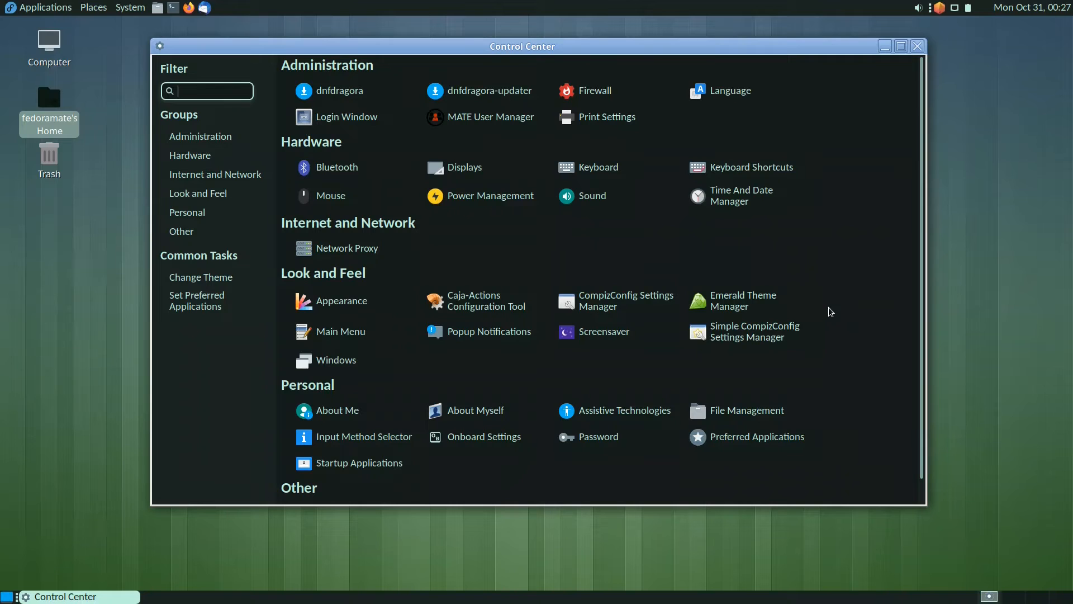
left_click(918, 47)
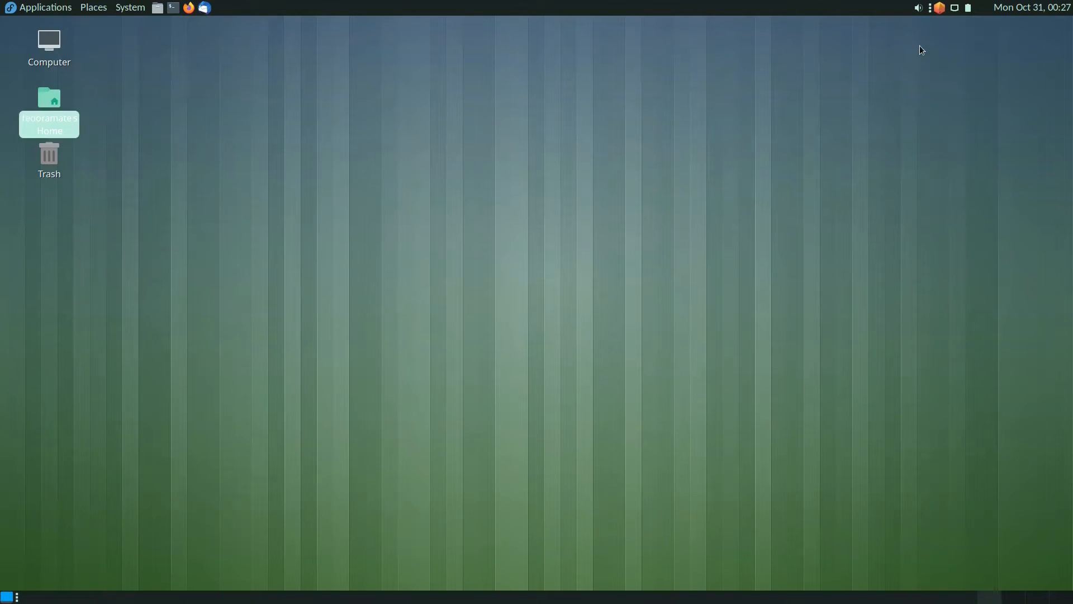
Step: Start Compiz Fusion Icon and use it to switch the window manager to Compiz
left_click(36, 9)
mouse_move(54, 25)
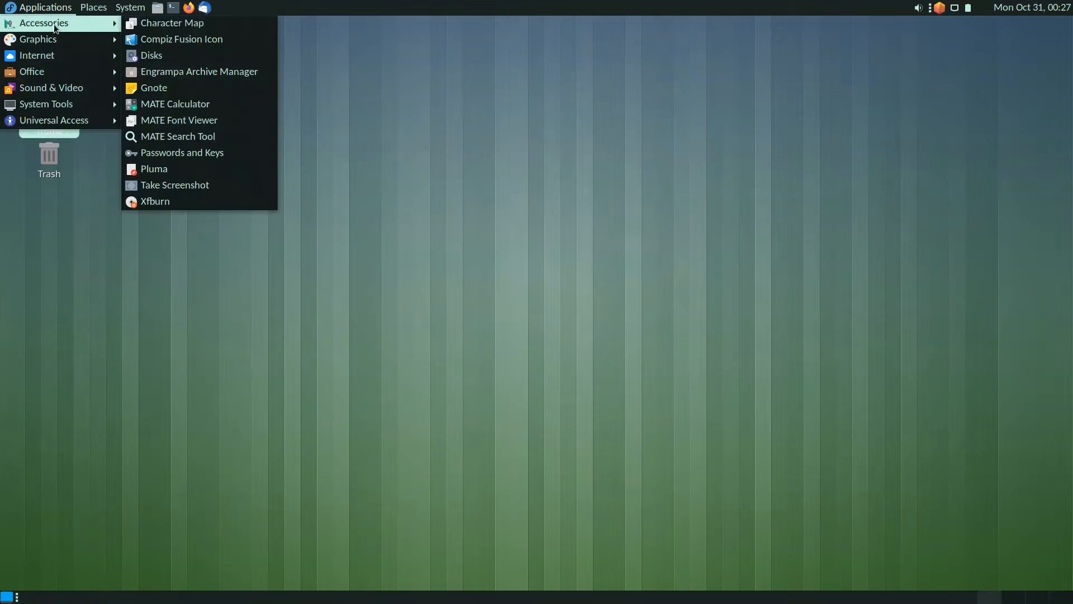
left_click(182, 41)
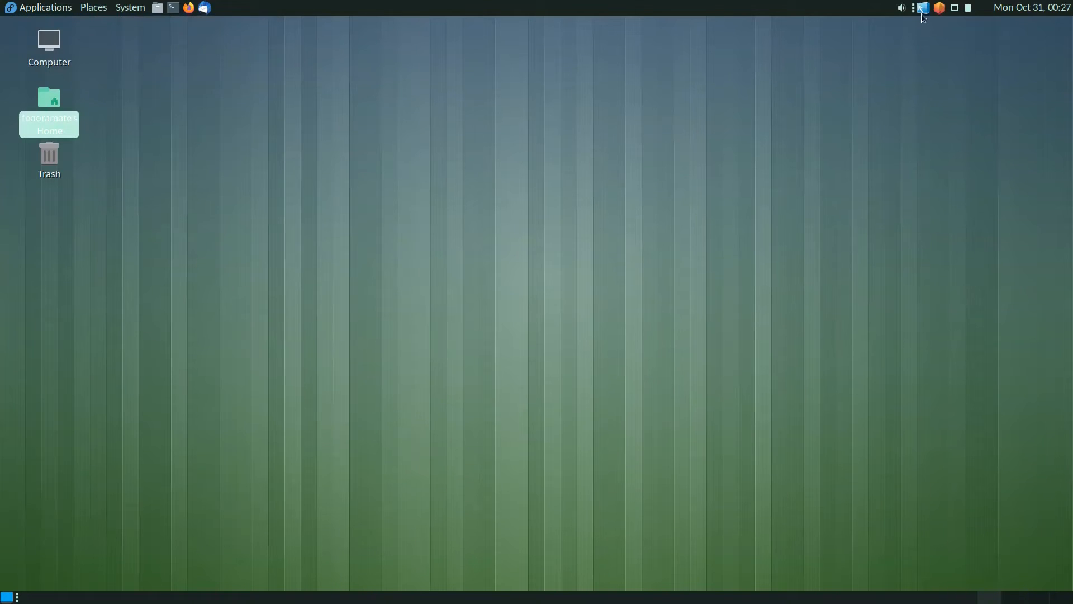
left_click(923, 8)
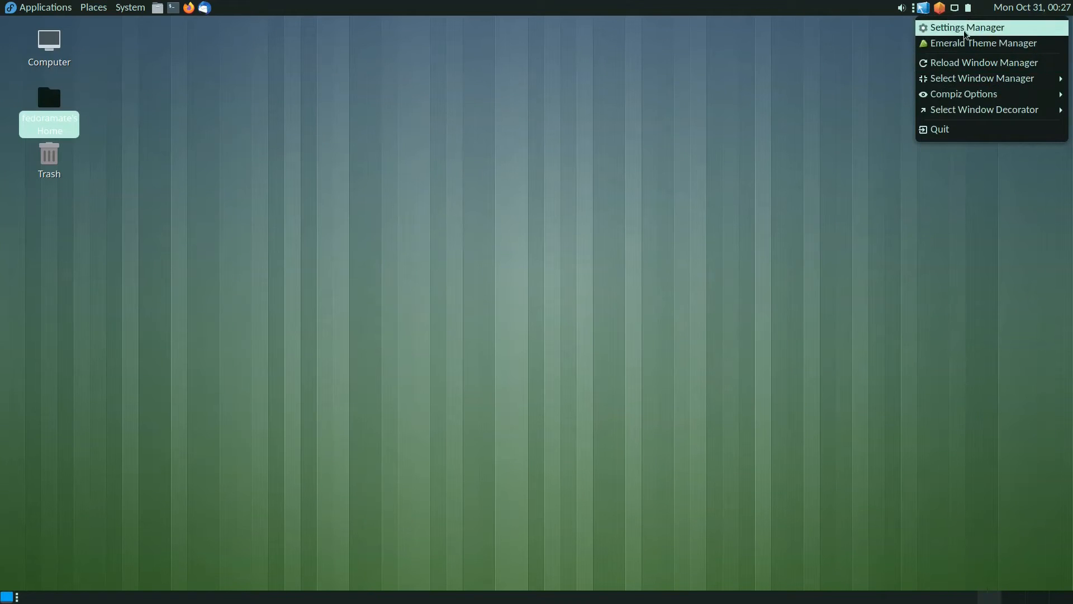
mouse_move(970, 78)
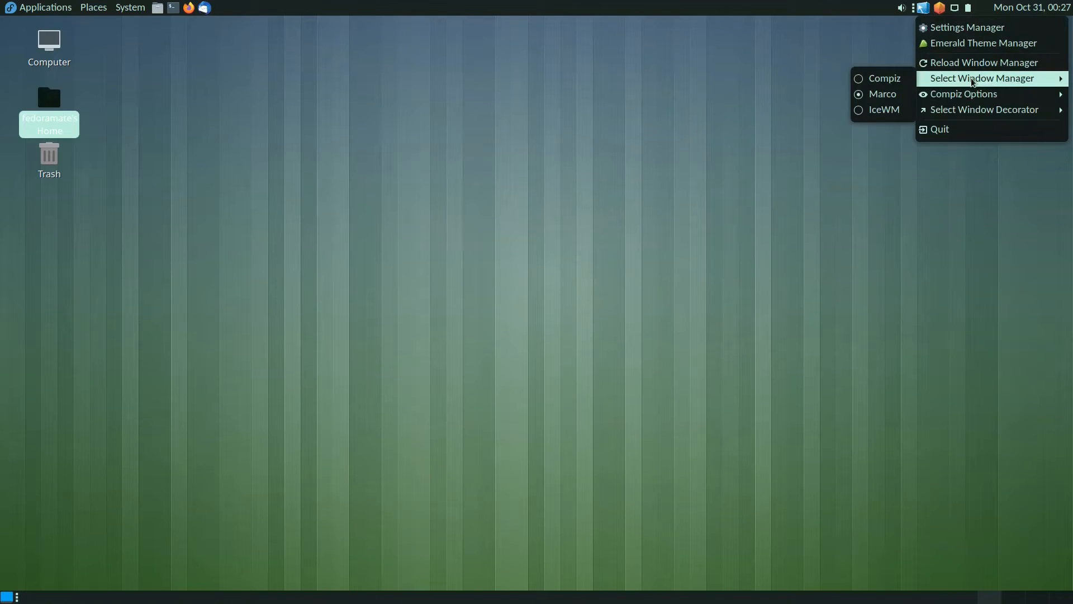
left_click(894, 82)
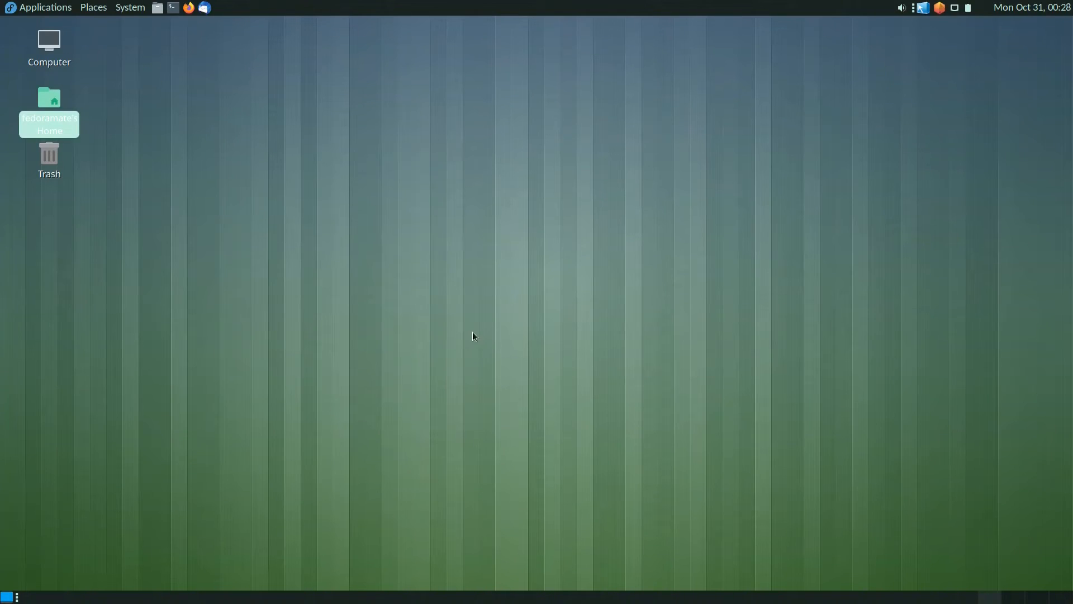
Step: Open the home folder, shrink its window and move it around the middle of the desktop
double_click(48, 104)
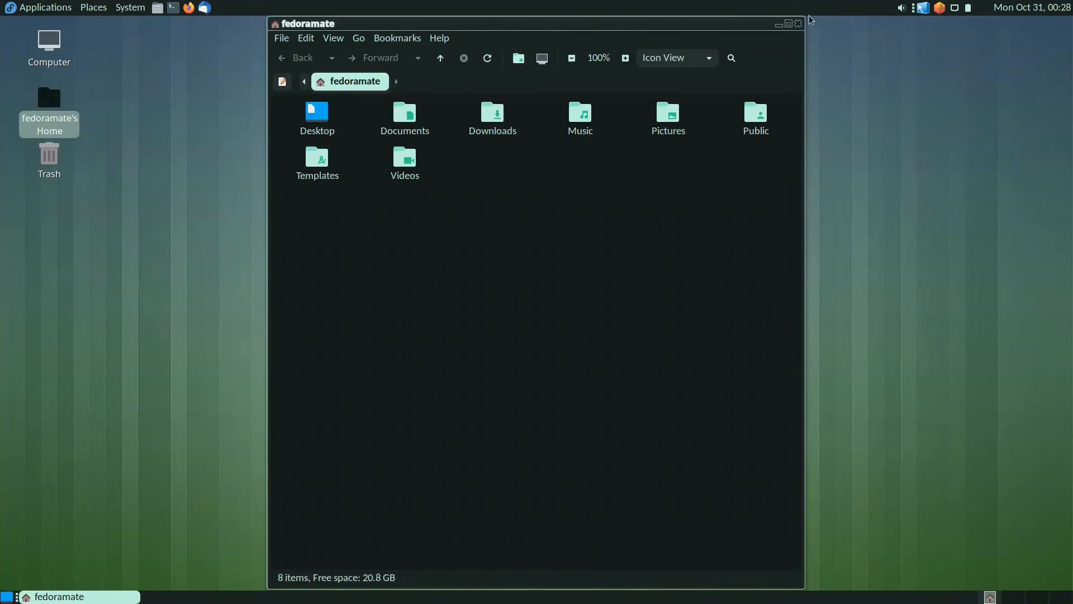
left_click_drag(761, 94, 699, 203)
left_click_drag(421, 208, 496, 95)
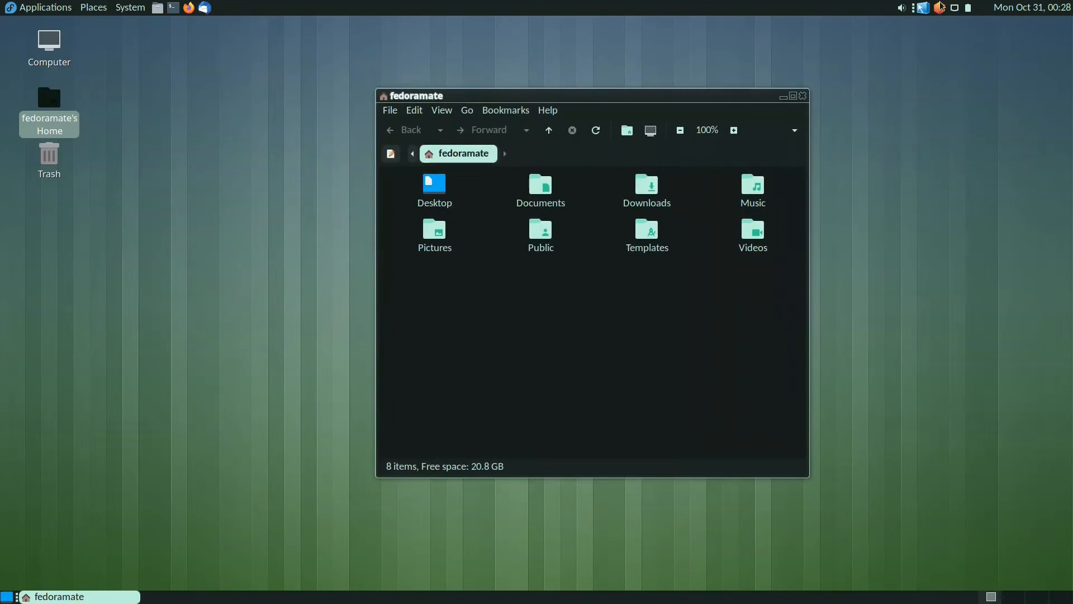
Step: Switch the window manager to Marco and move the home folder window slightly
left_click(924, 9)
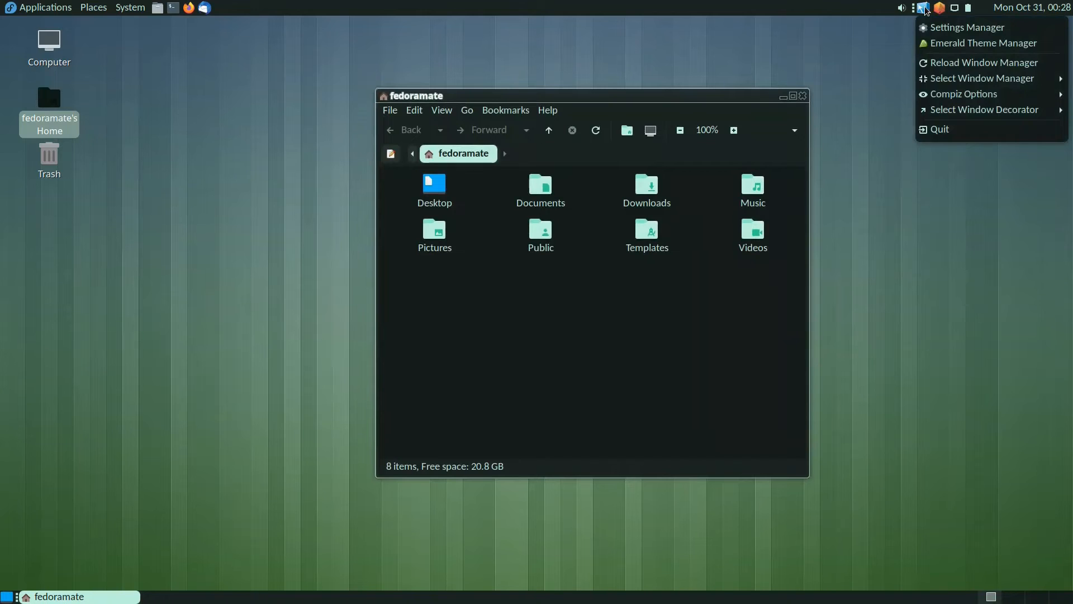
mouse_move(950, 83)
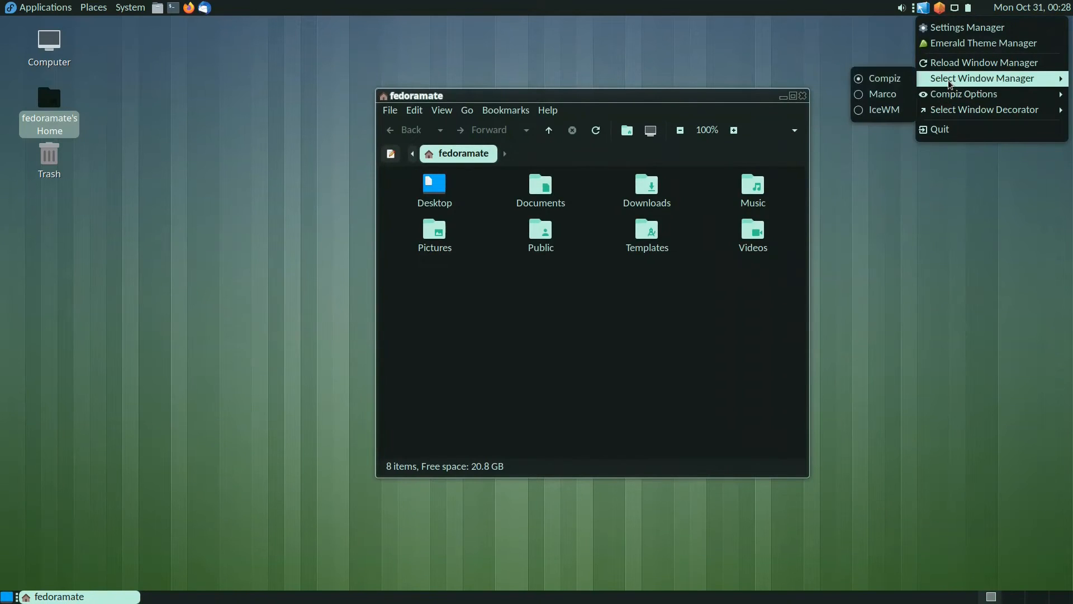
left_click(882, 93)
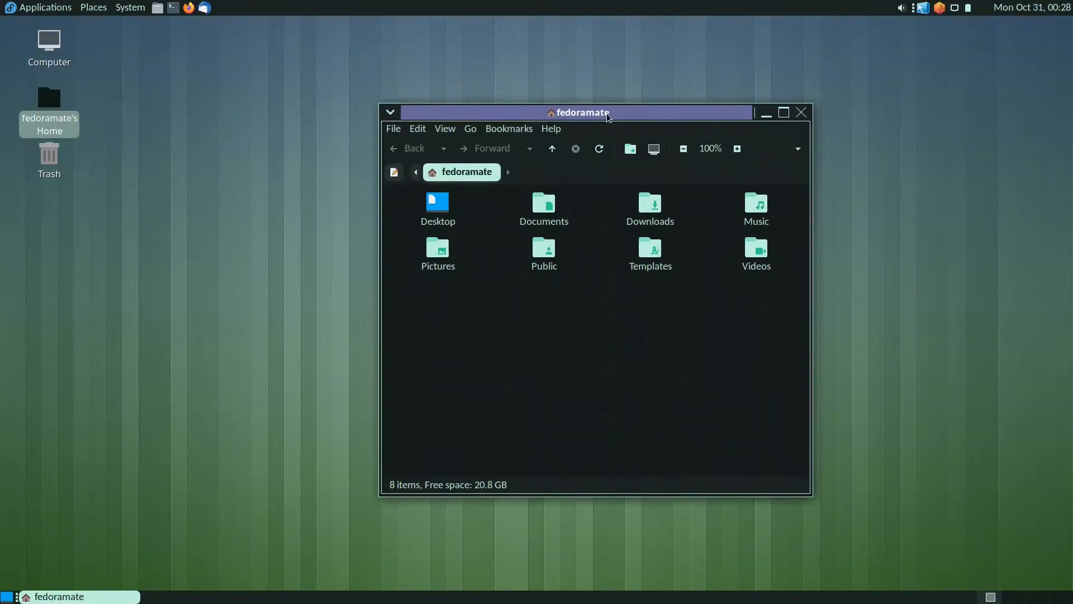
left_click_drag(608, 115, 534, 111)
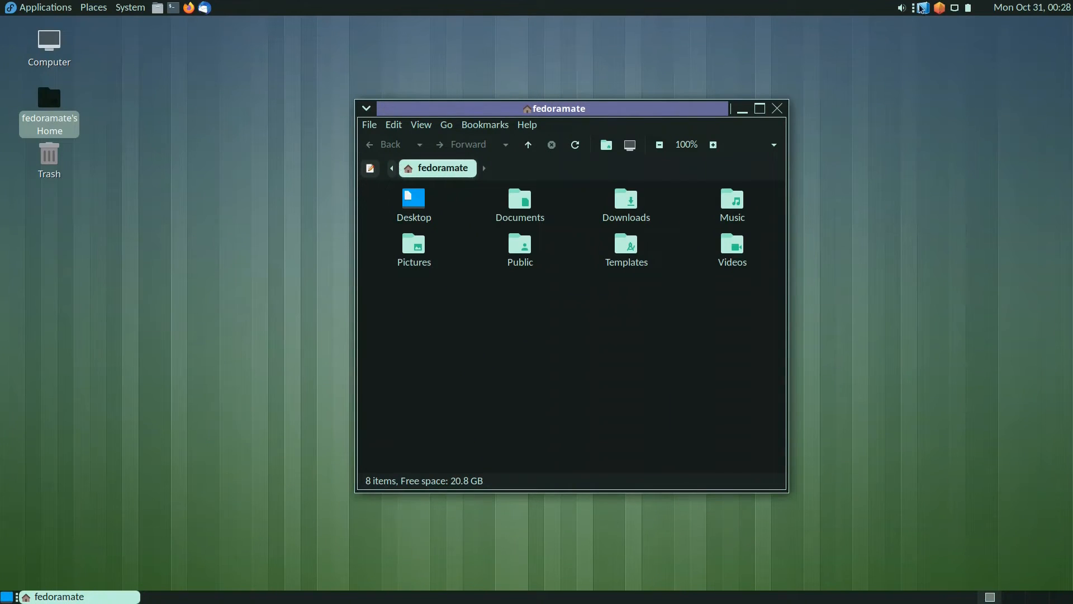
Step: Set the window manager back to Compiz and move the home folder window around the desktop
left_click(921, 8)
mouse_move(938, 84)
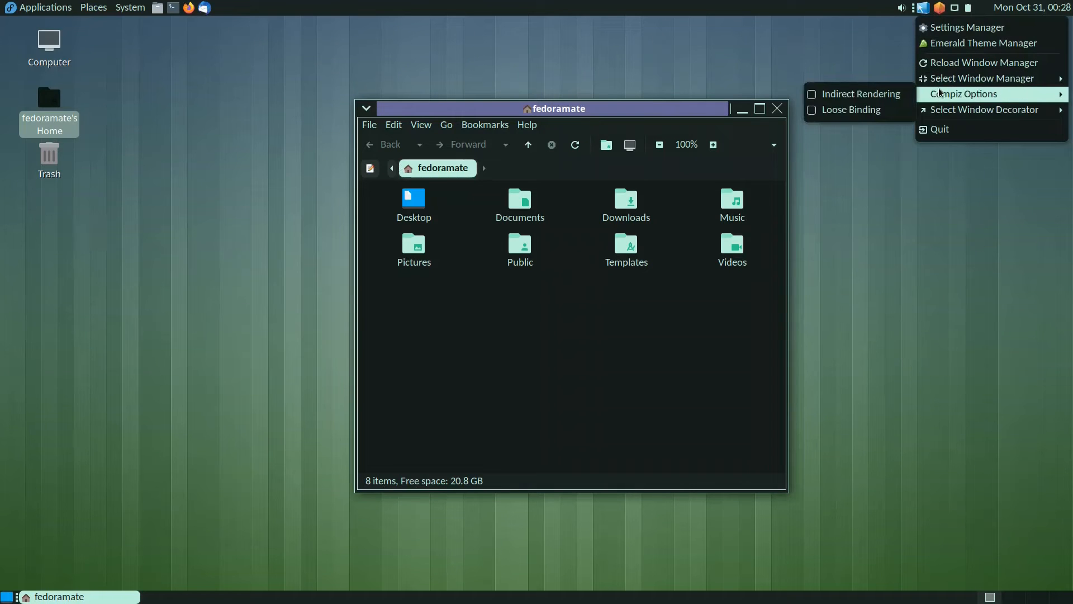
left_click(902, 76)
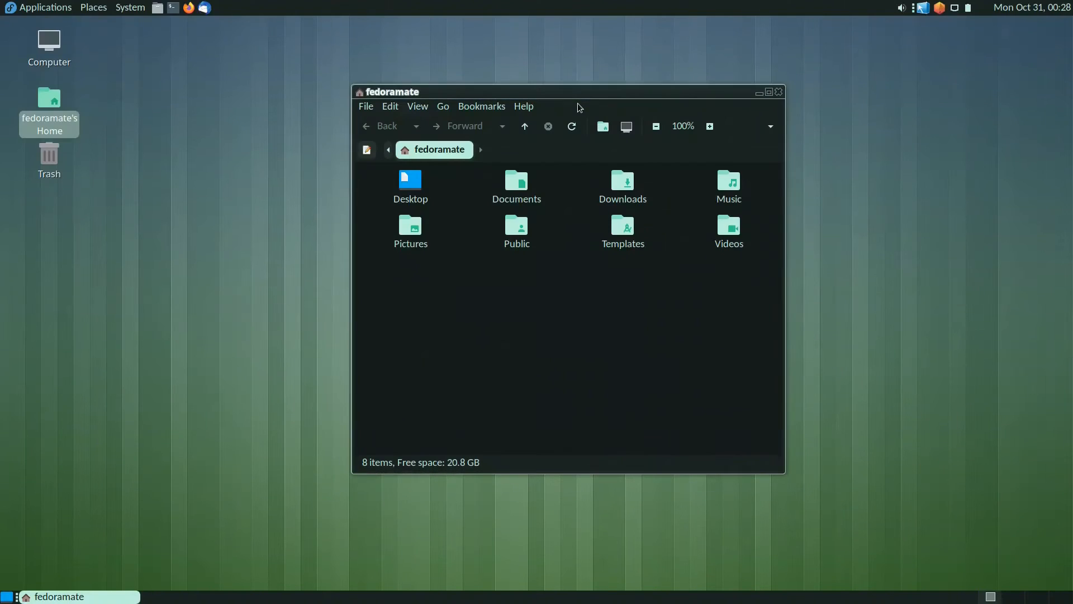
left_click_drag(581, 96, 519, 139)
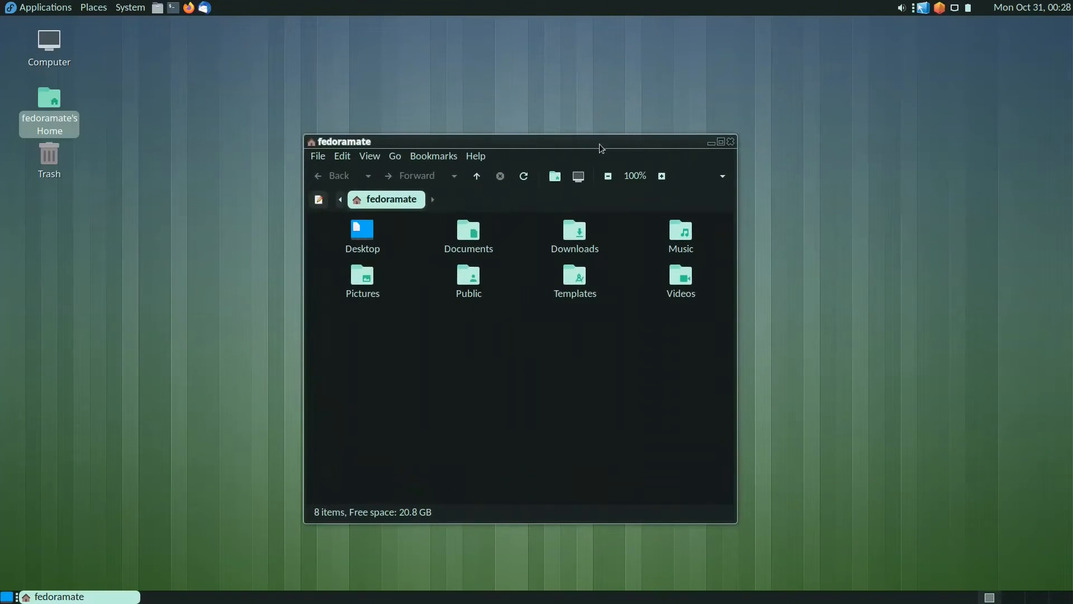
Step: Change the Compiz window decorator to Emerald
left_click(923, 11)
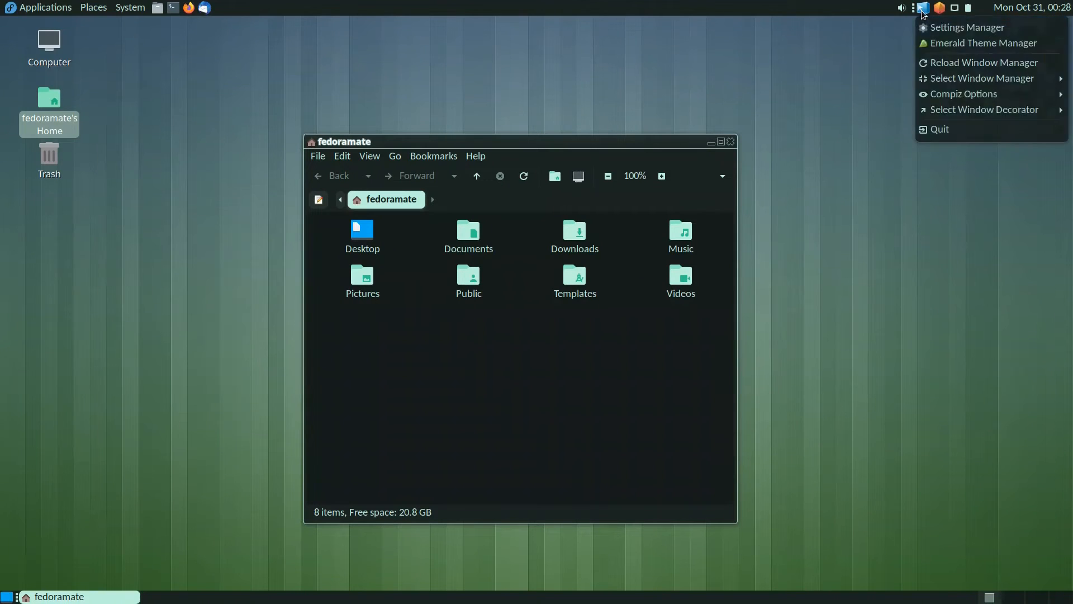
mouse_move(979, 110)
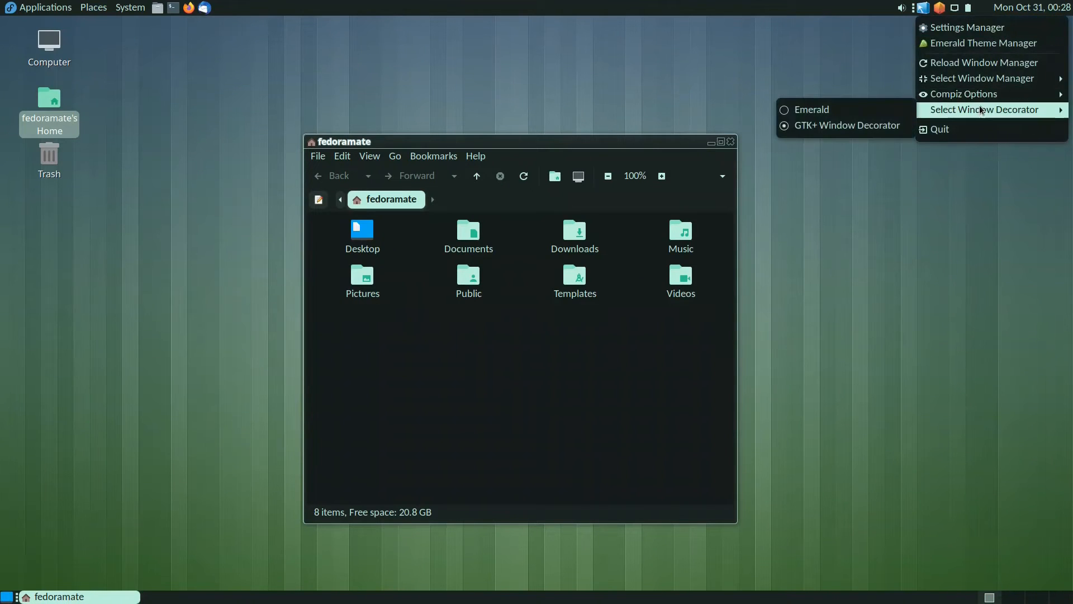
left_click(797, 111)
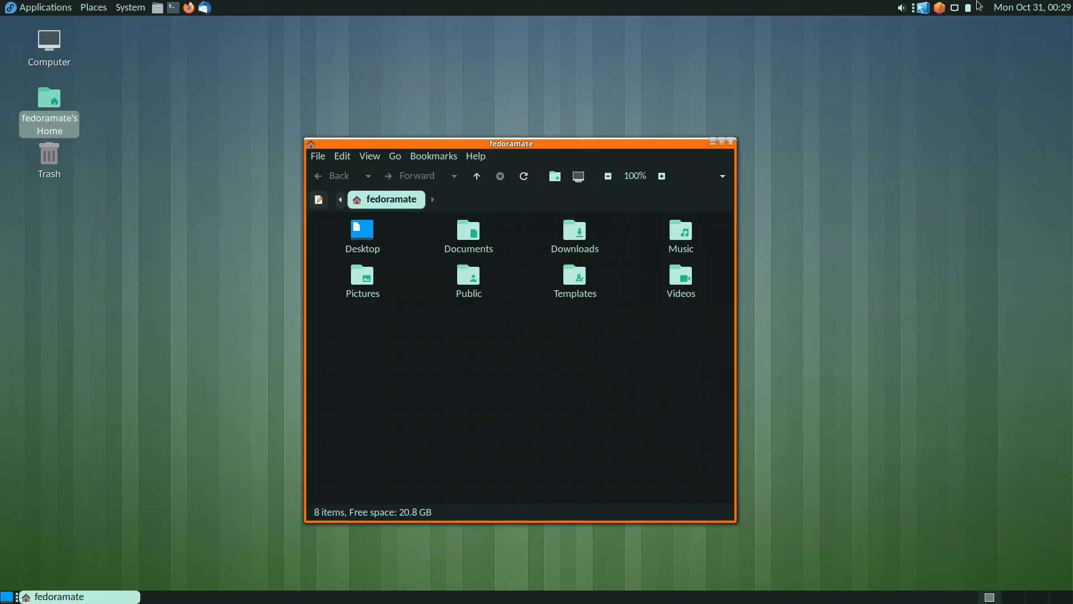
Step: Apply the Greenhouse_Effect theme in the Emerald Theme Manager, quit it, and move the home folder window around
left_click(923, 8)
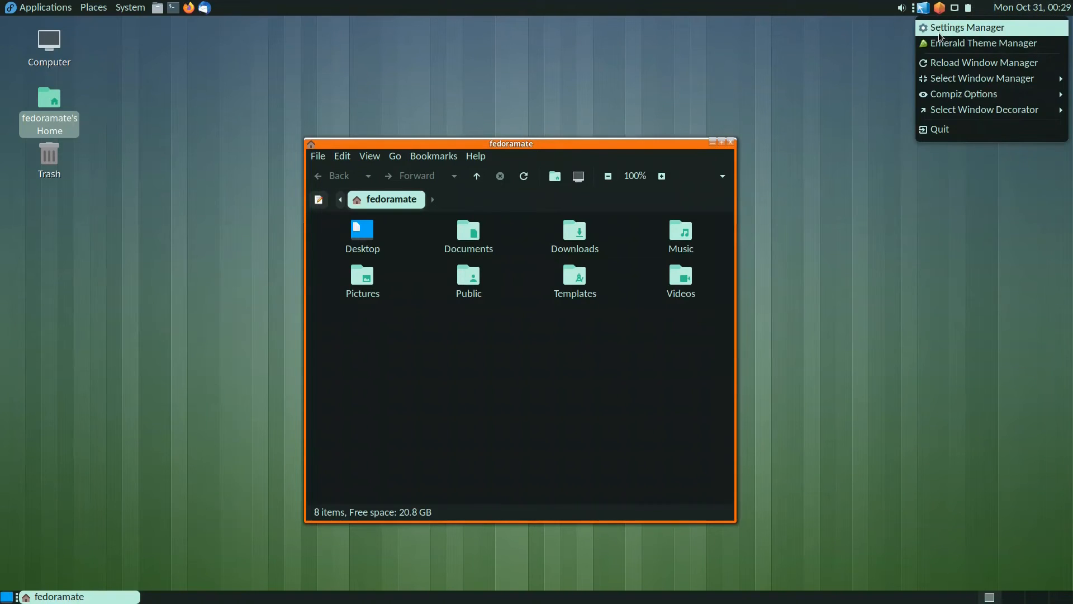
left_click(939, 48)
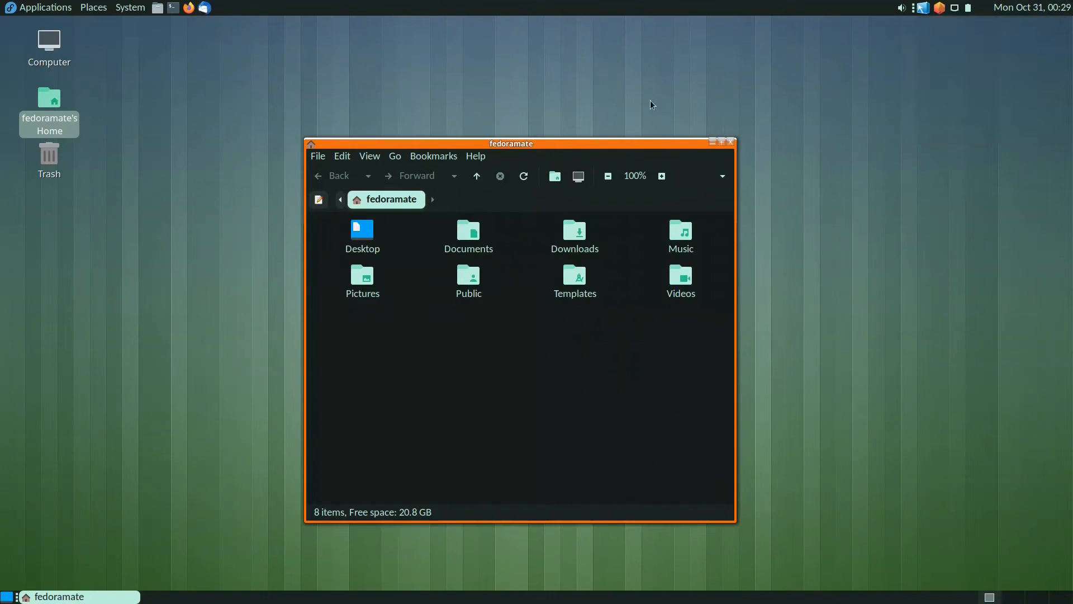
scroll(160, 213, "down", 15)
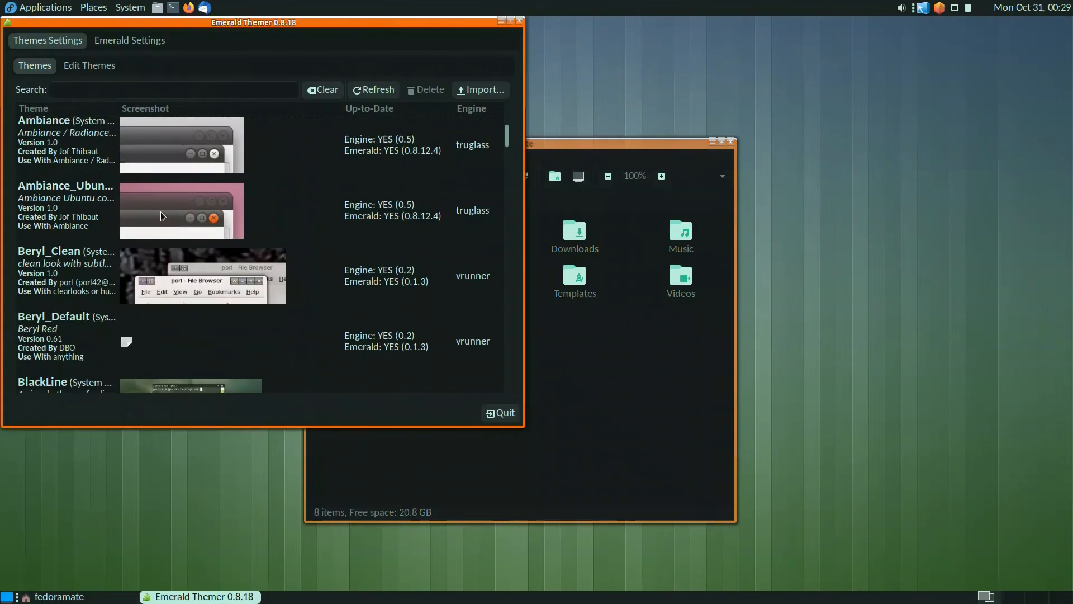
scroll(161, 211, "down", 5)
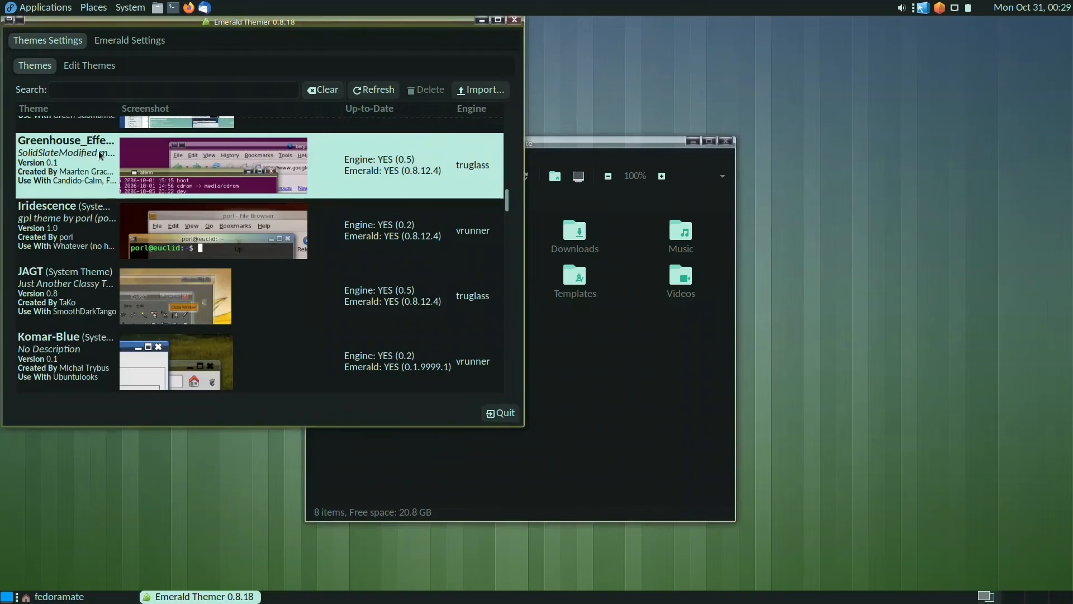
left_click(503, 413)
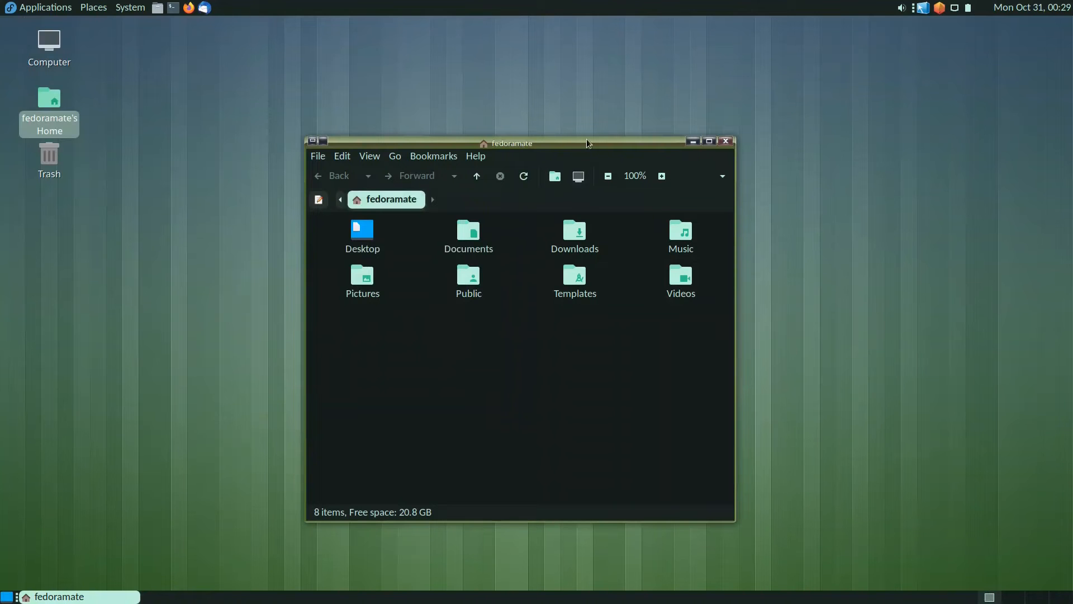
left_click_drag(589, 143, 659, 139)
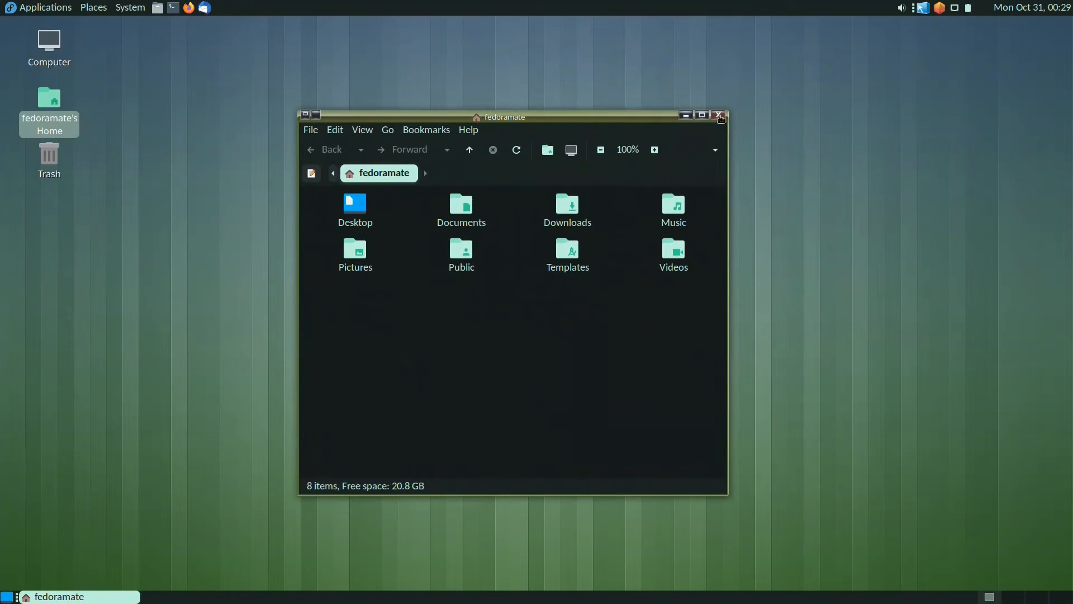
Step: Set the window decorator back to GTK+ Window Decorator
left_click(922, 8)
mouse_move(973, 111)
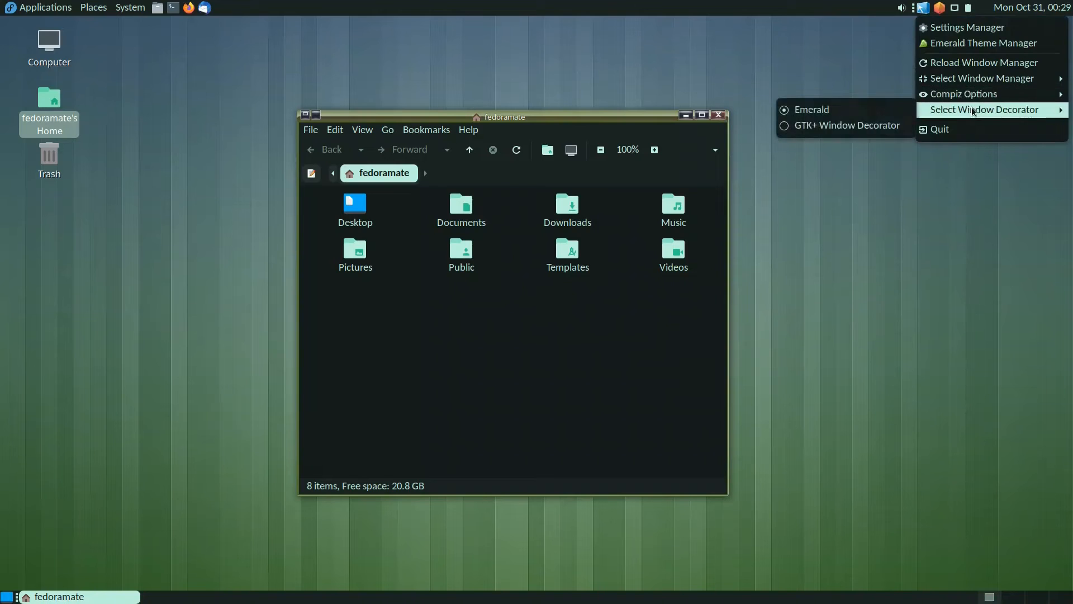
left_click(859, 126)
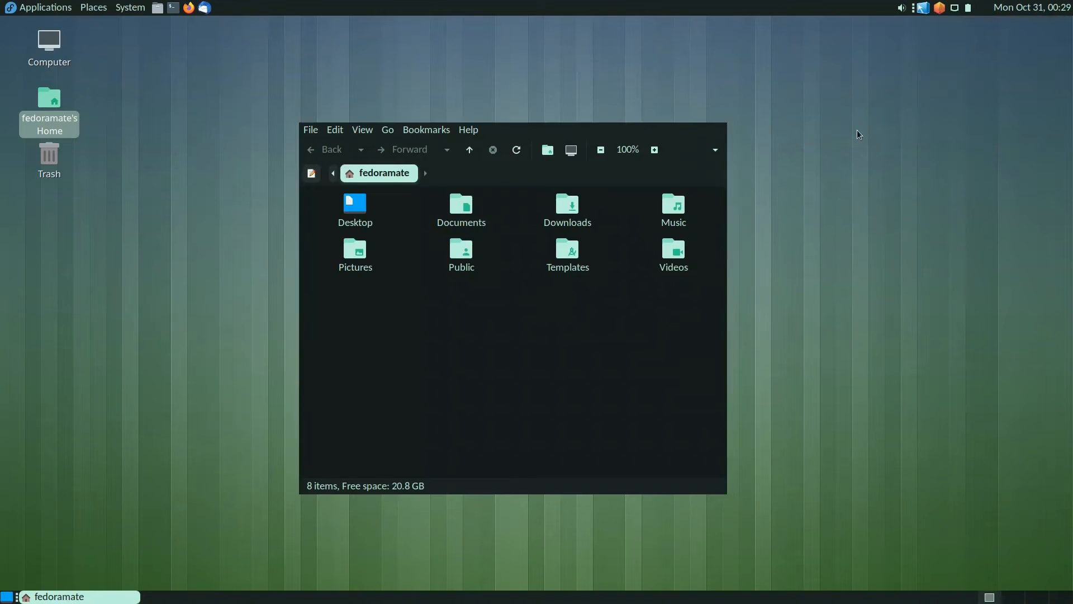
Step: Switch the window manager to IceWM and look over the entries of its application menu
left_click(923, 7)
mouse_move(957, 87)
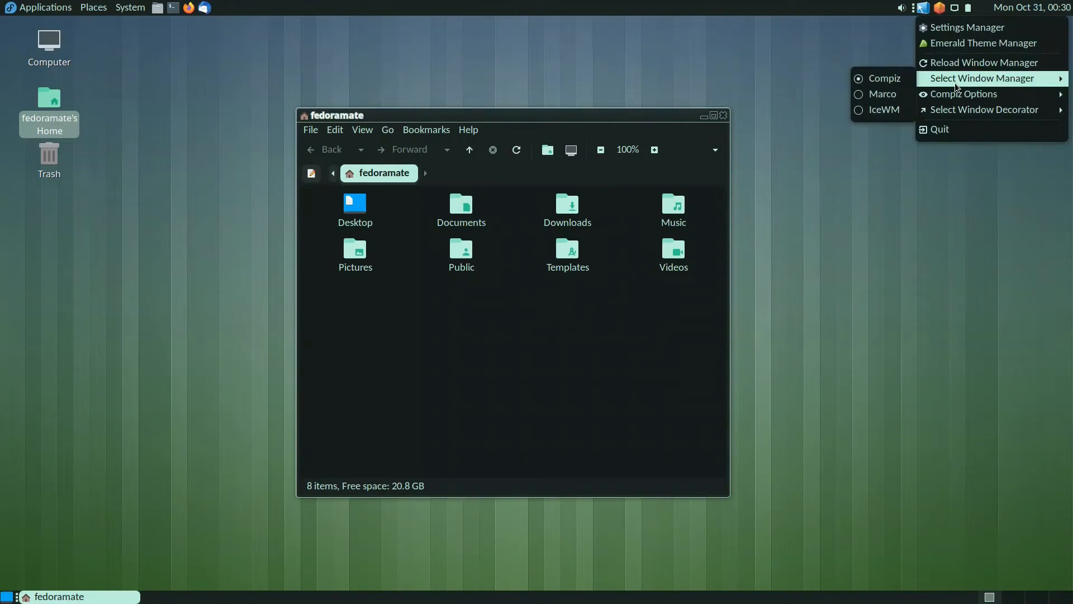
left_click(885, 110)
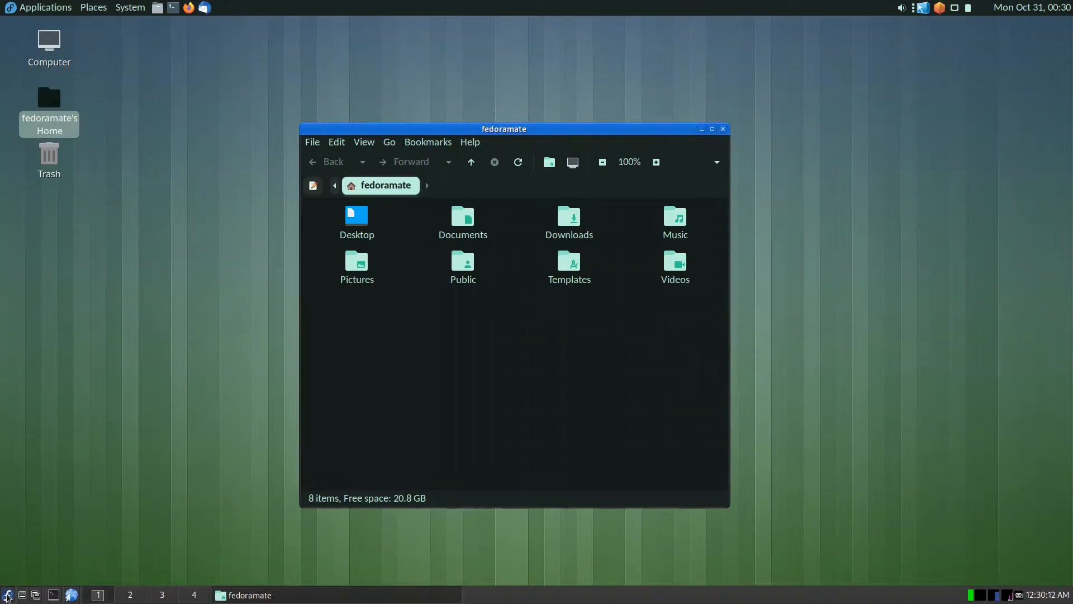
left_click(7, 596)
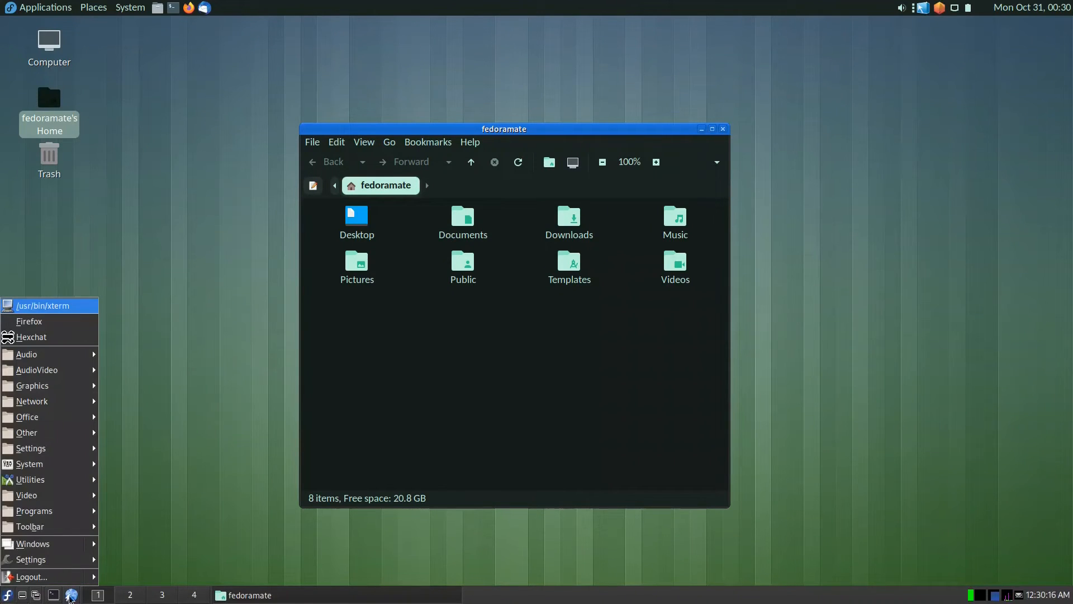
left_click(7, 596)
left_click(8, 595)
Step: Switch the window manager away from IceWM and close the home folder window
left_click(925, 6)
left_click(925, 7)
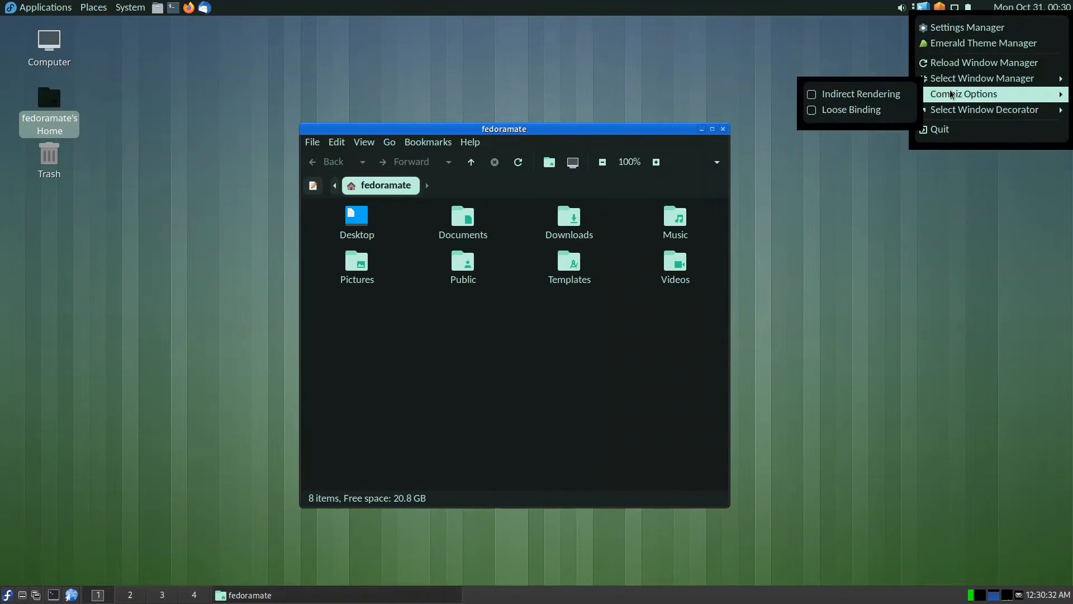
left_click(877, 93)
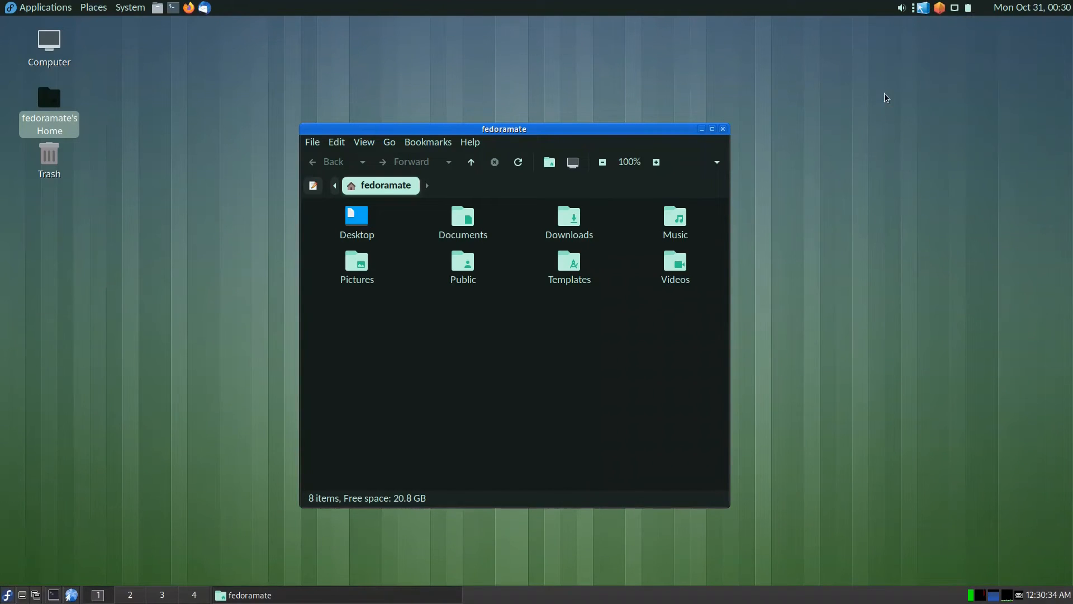
left_click(722, 132)
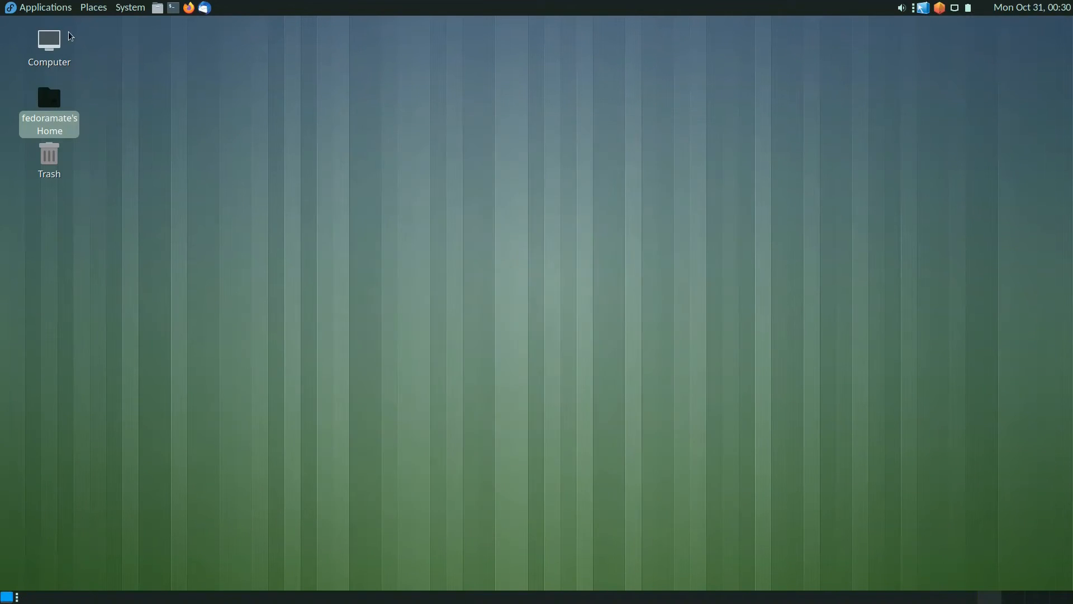
Step: Look through the application categories from Accessories to Universal Access and the programs they list
left_click(57, 9)
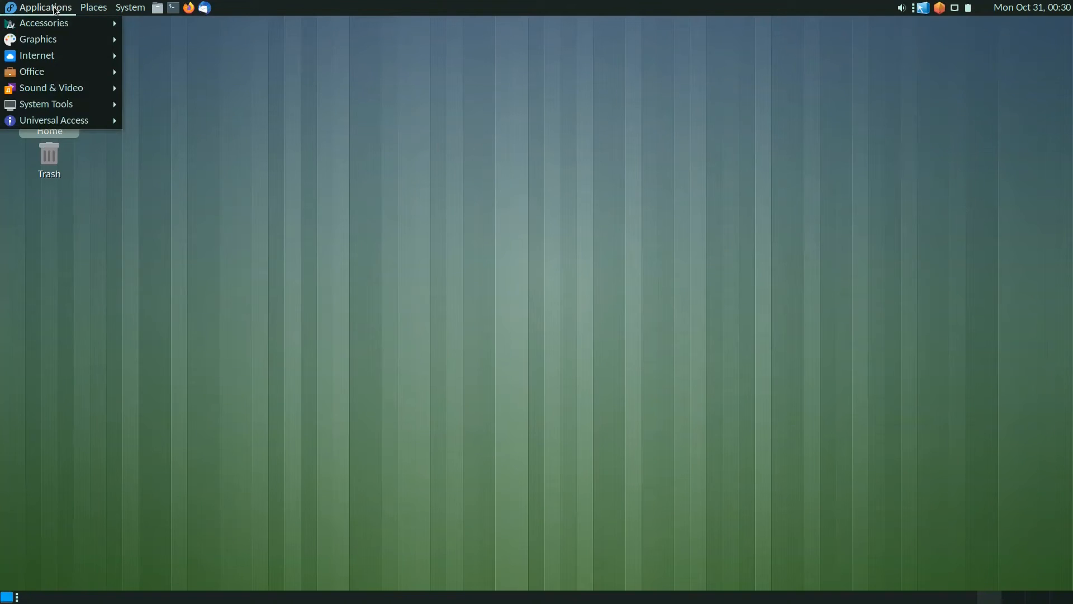
mouse_move(53, 25)
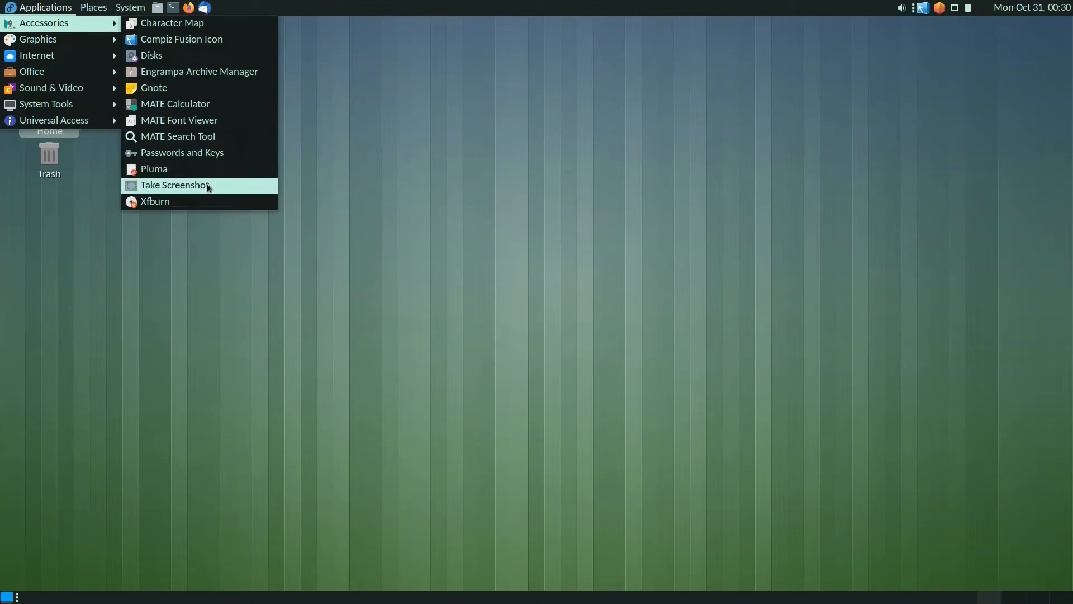
mouse_move(100, 39)
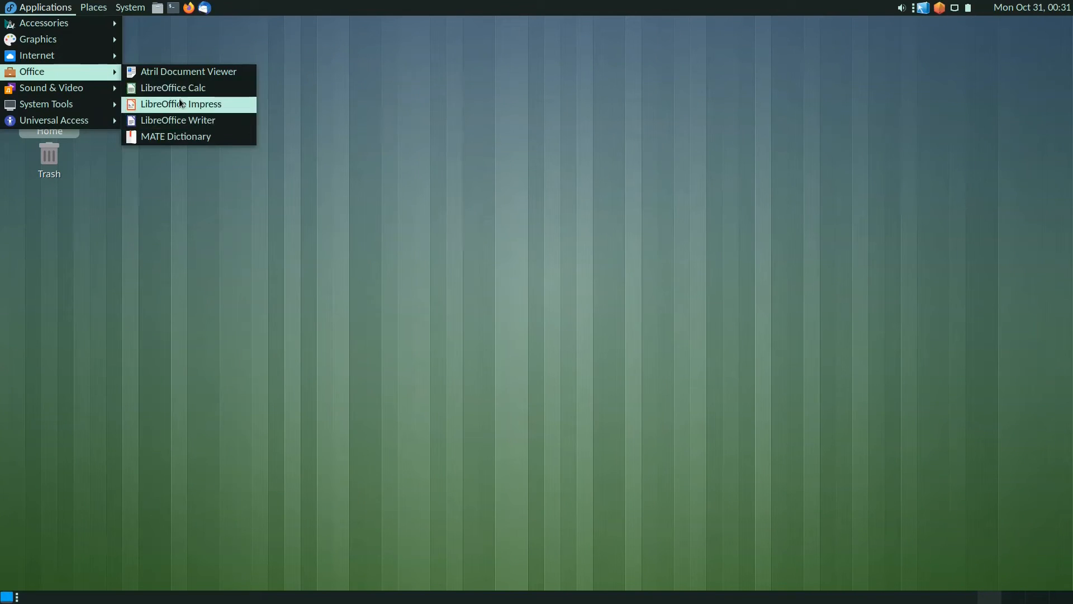
mouse_move(106, 93)
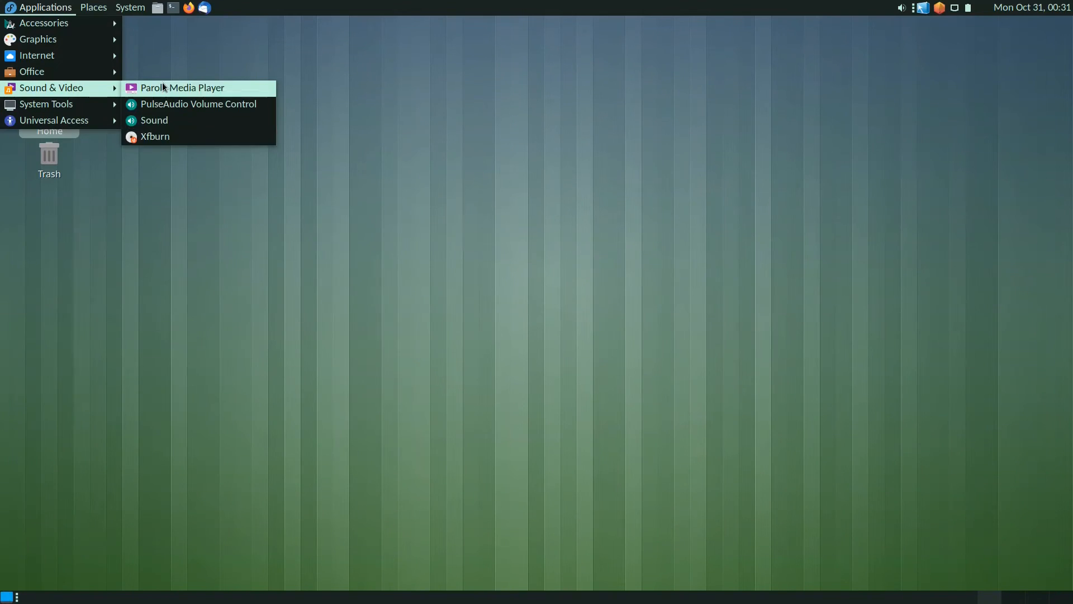
mouse_move(83, 106)
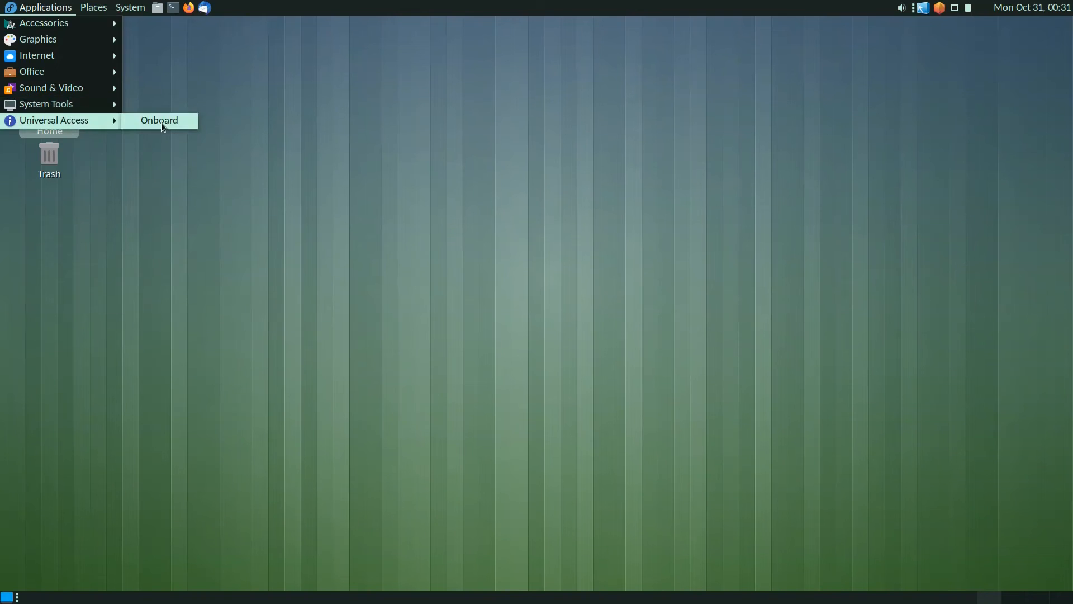
left_click(126, 162)
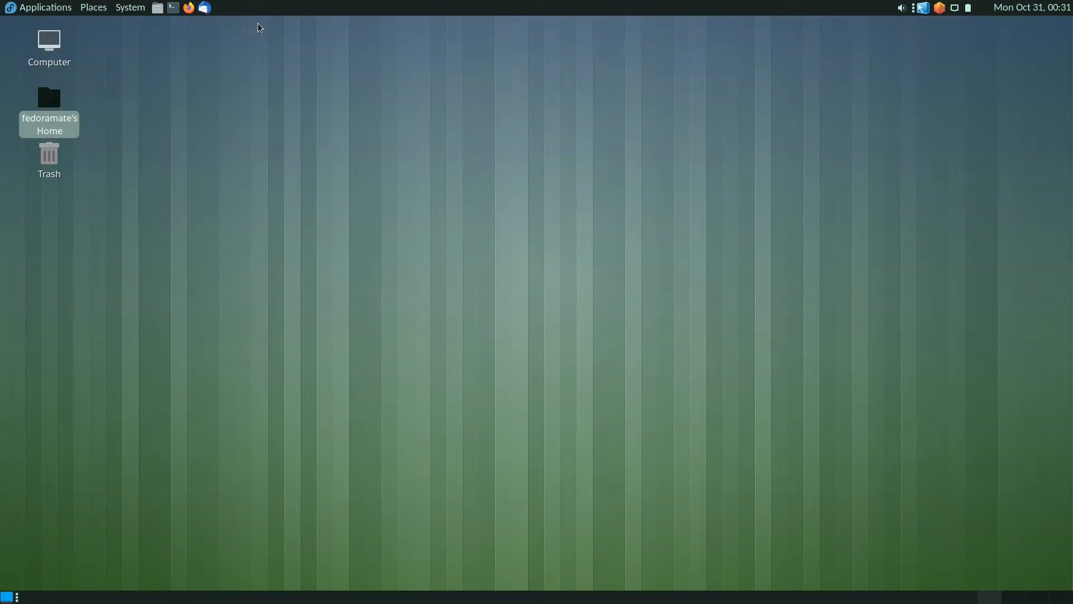
Step: Add the Fish applet to an empty spot on the upper panel
right_click(298, 8)
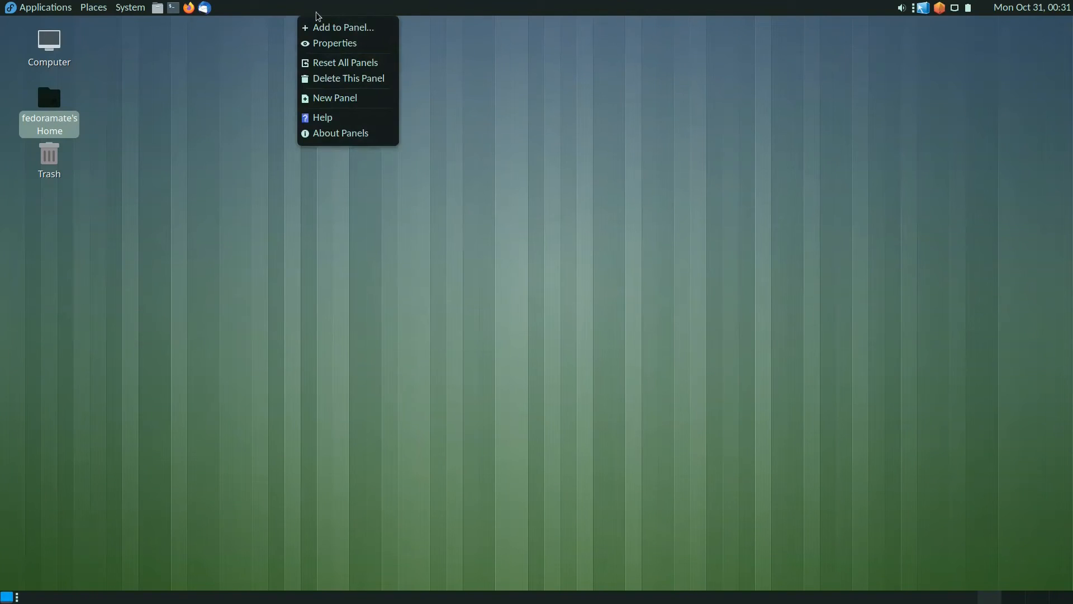
left_click(337, 26)
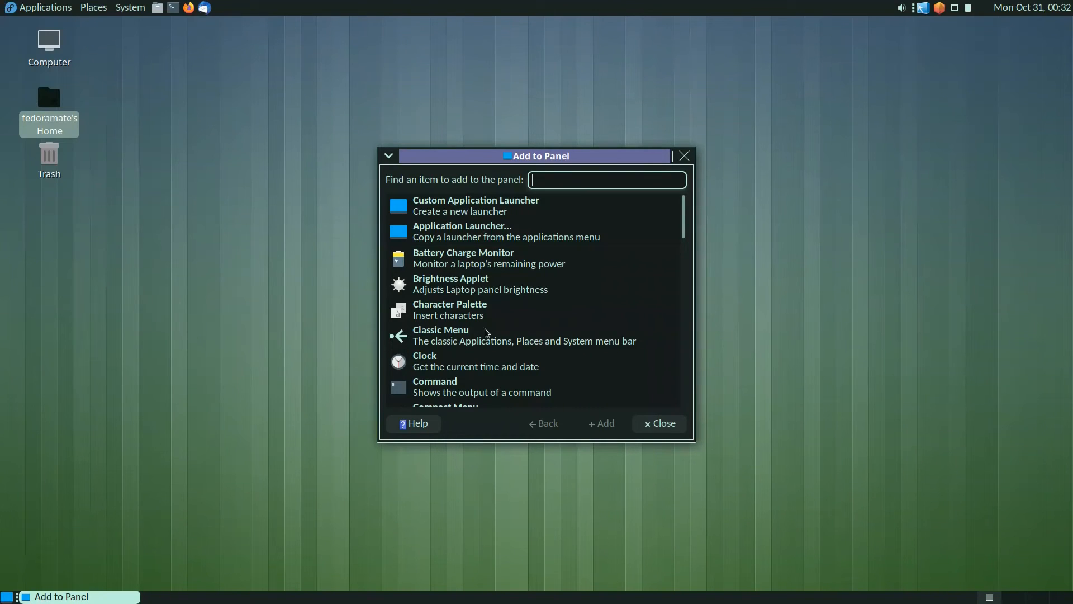
scroll(484, 328, "down", 4)
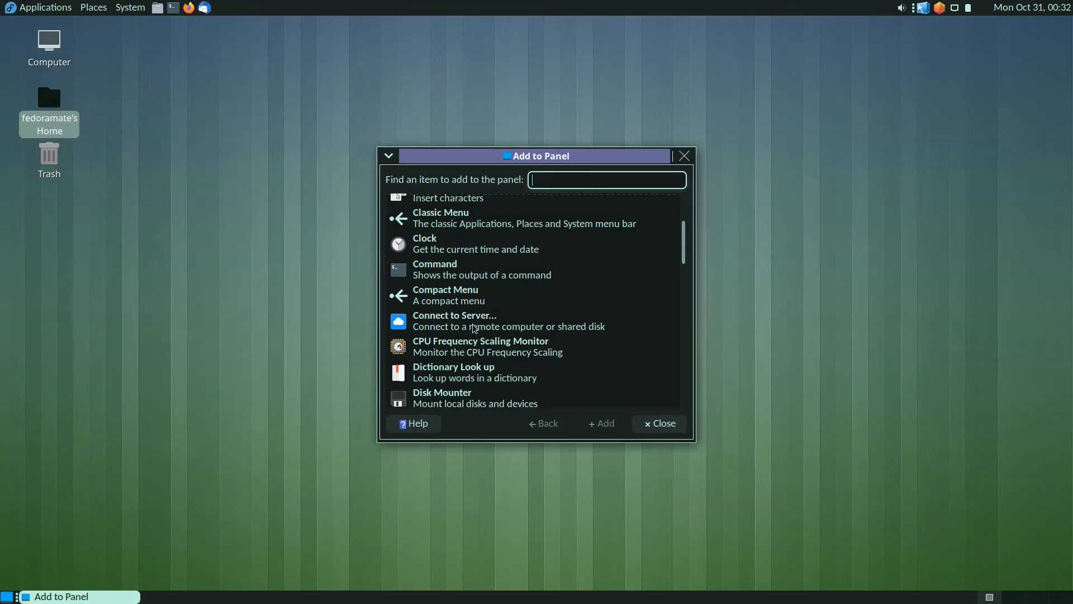
scroll(474, 328, "down", 1)
scroll(474, 328, "down", 3)
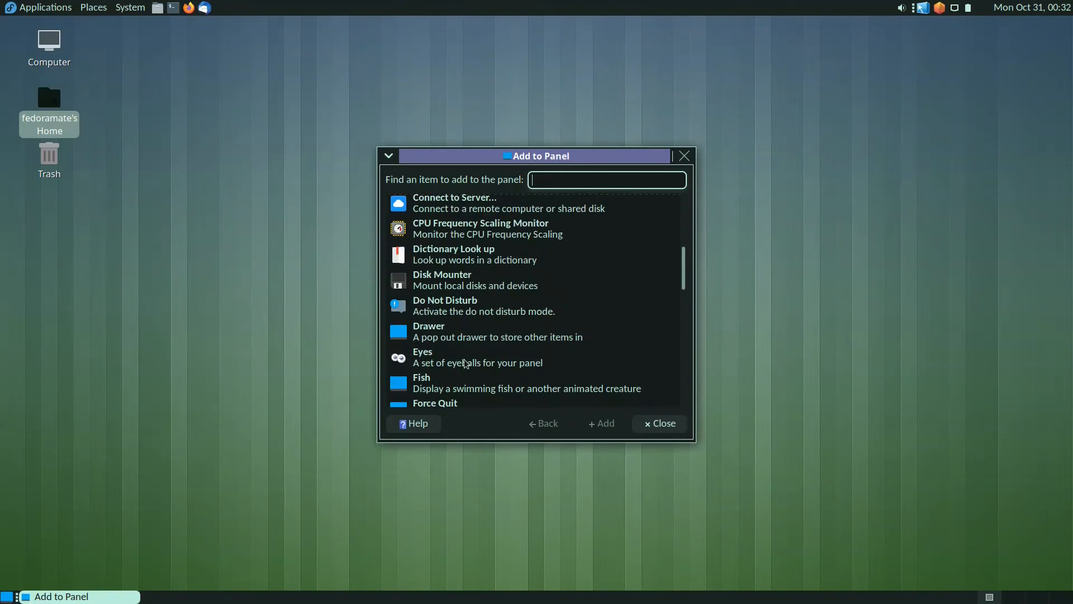
scroll(465, 363, "down", 1)
left_click(444, 350)
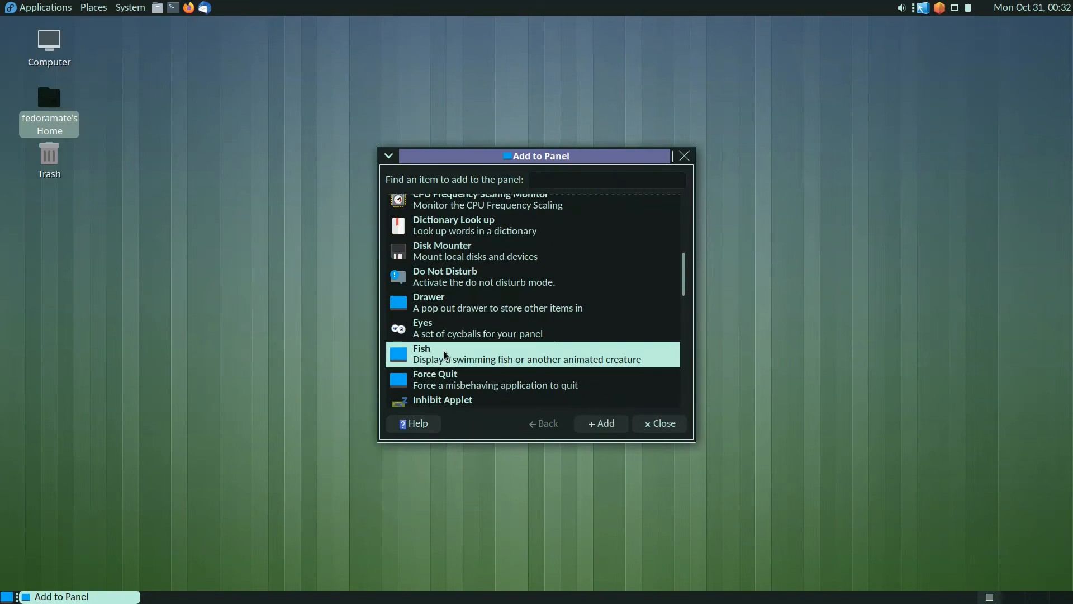
left_click(594, 429)
Step: Look through more of the available panel items and add the Command applet to the panel
scroll(467, 371, "down", 3)
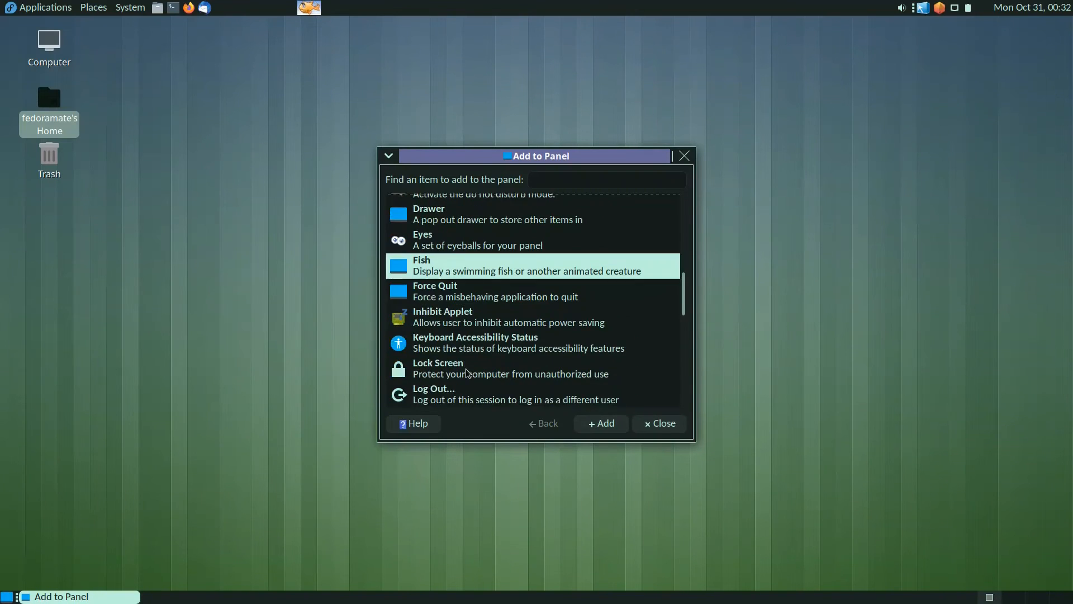
scroll(467, 372, "down", 4)
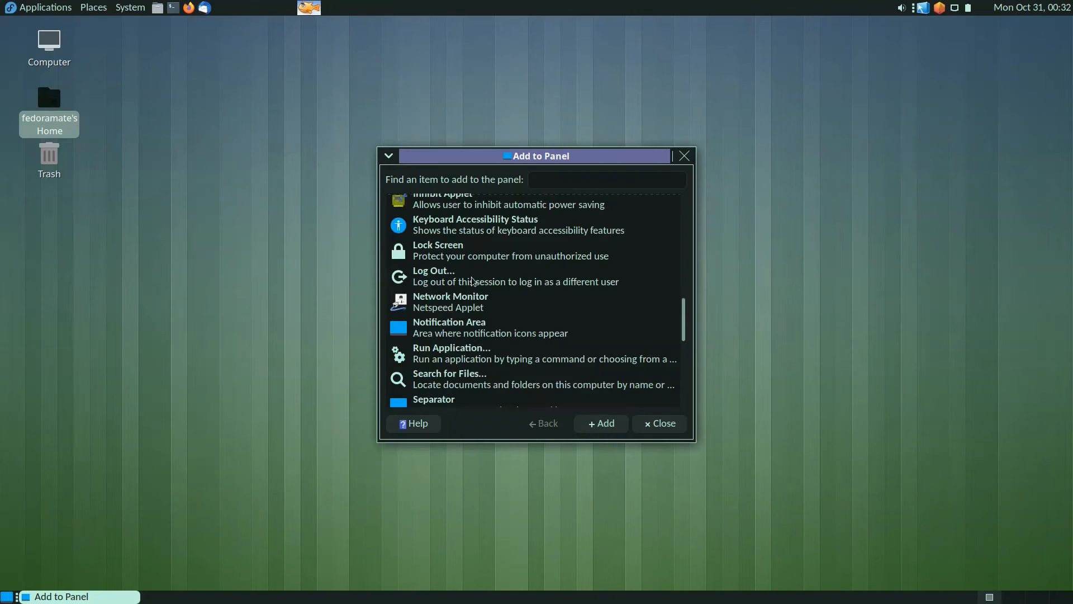
scroll(472, 285, "up", 13)
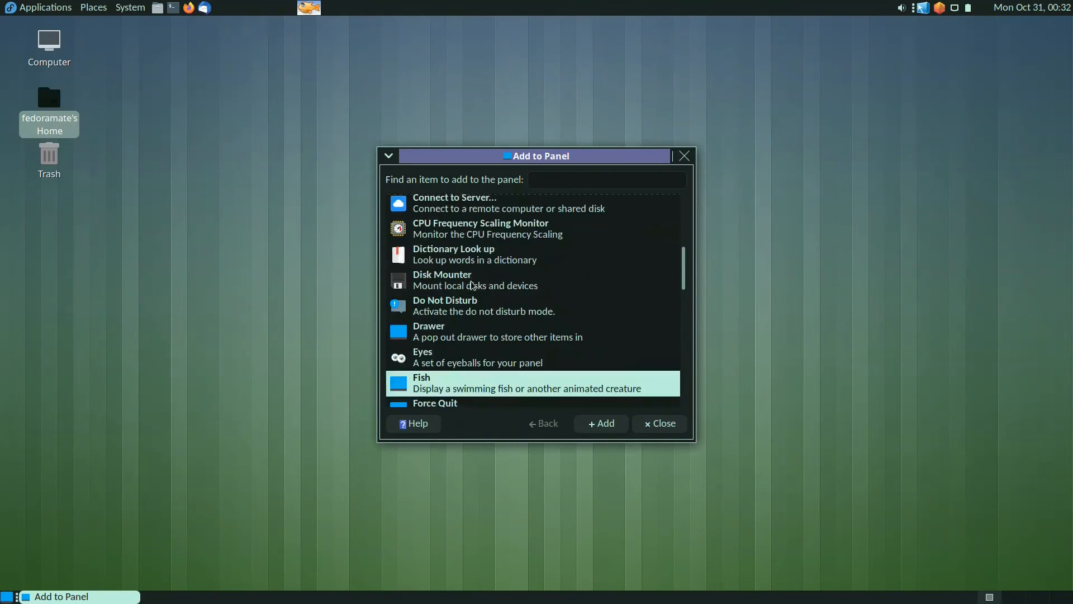
left_click(471, 295)
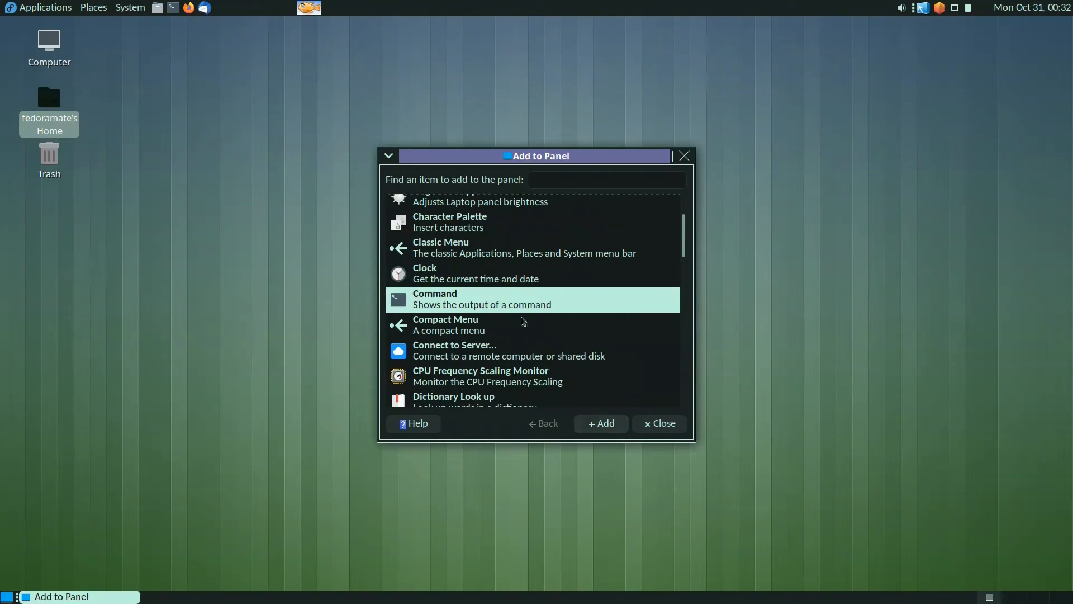
left_click(600, 423)
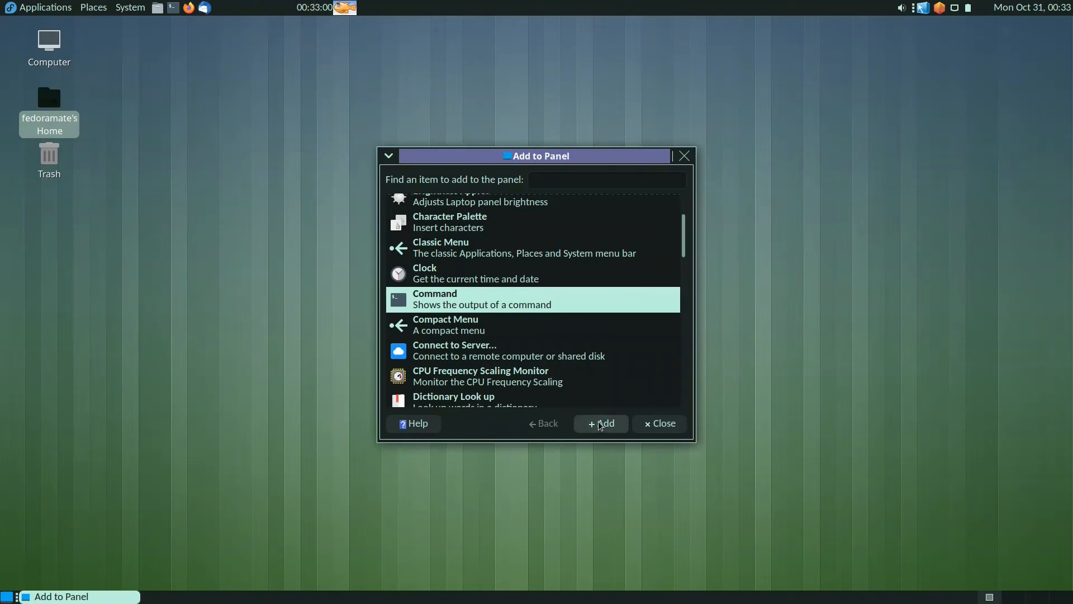
Step: Try the Show icon option in the Command applet's preferences, turn it off again, and remove the applet from the panel
right_click(312, 9)
left_click(321, 28)
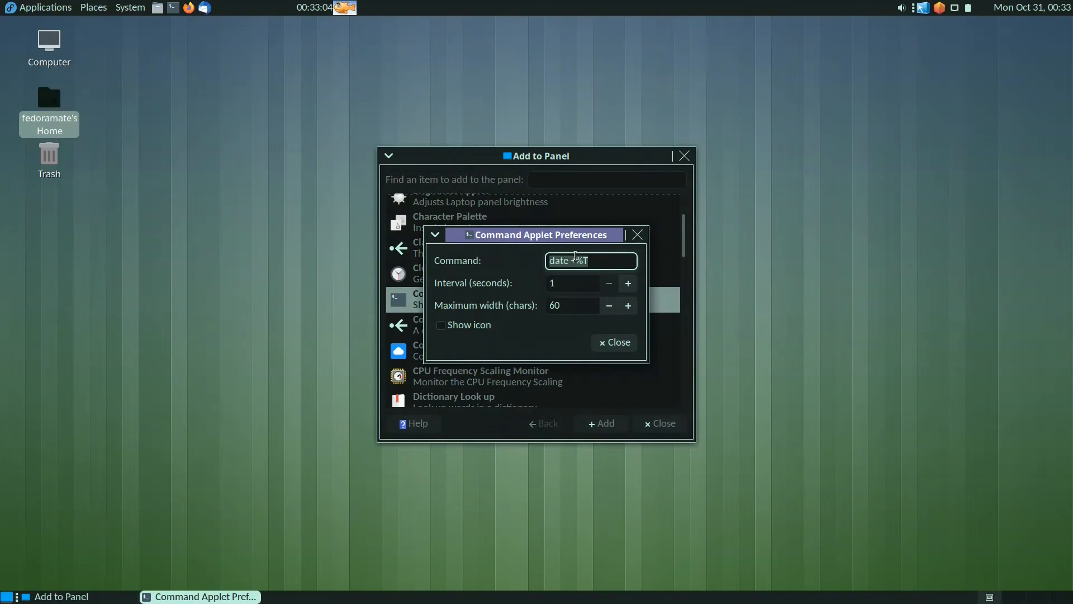
left_click(550, 260)
left_click(589, 261)
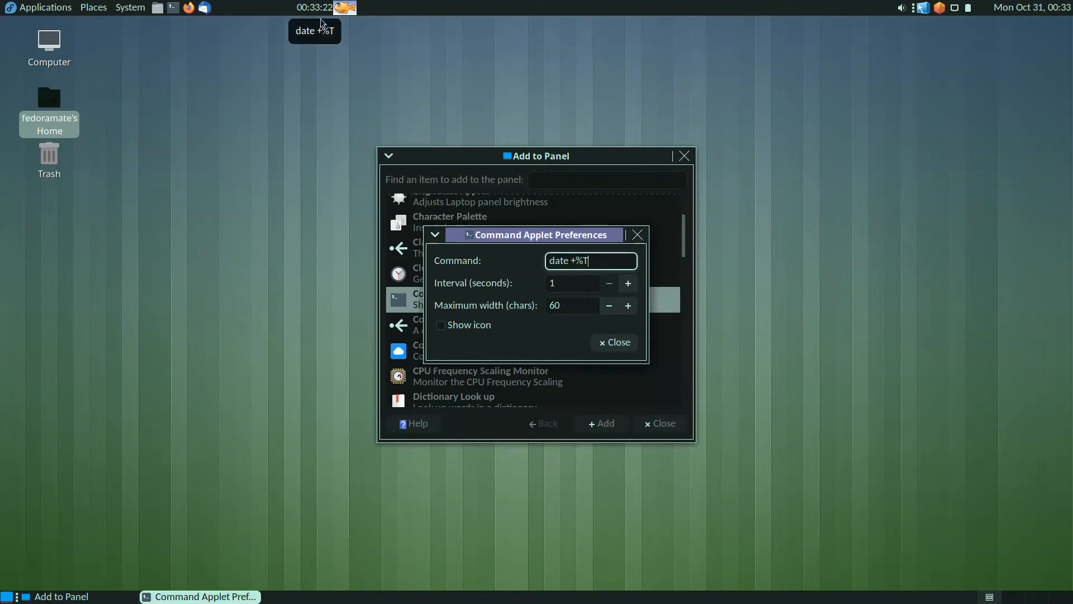
left_click(441, 325)
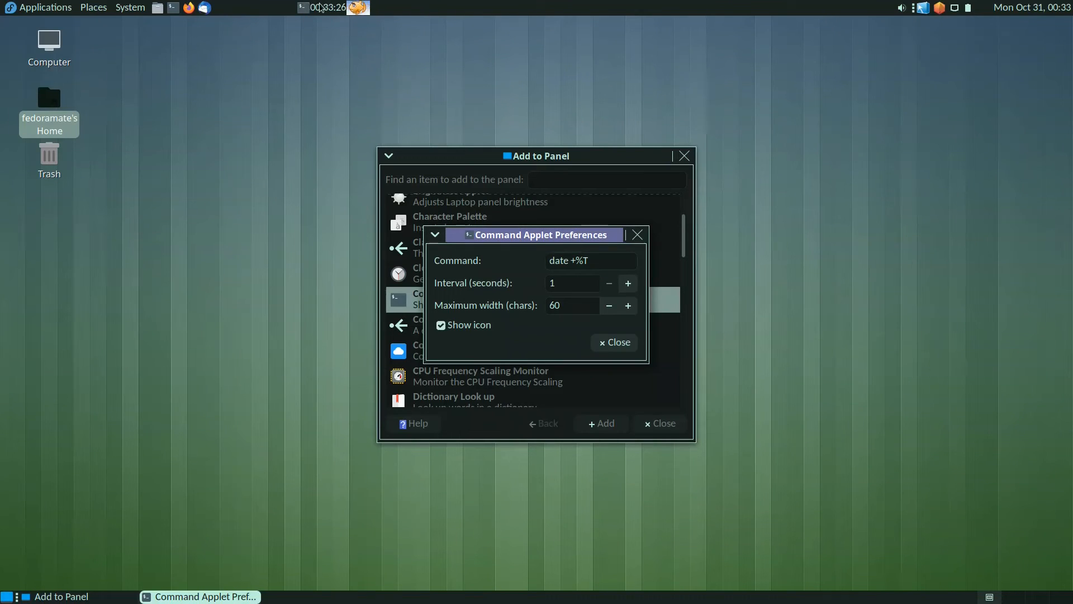
left_click(441, 325)
left_click(599, 346)
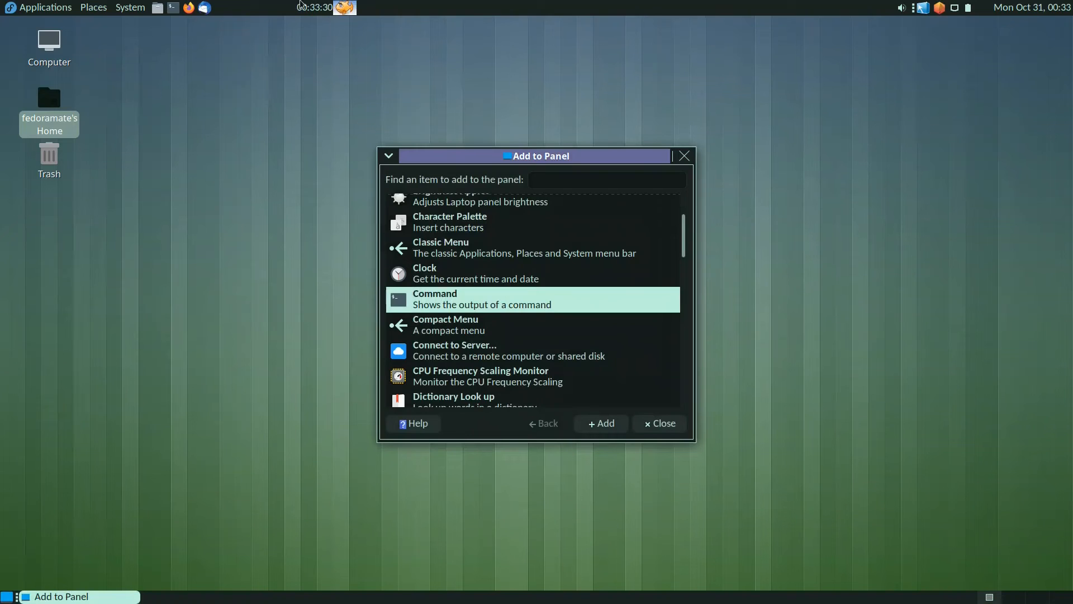
right_click(313, 12)
left_click(327, 63)
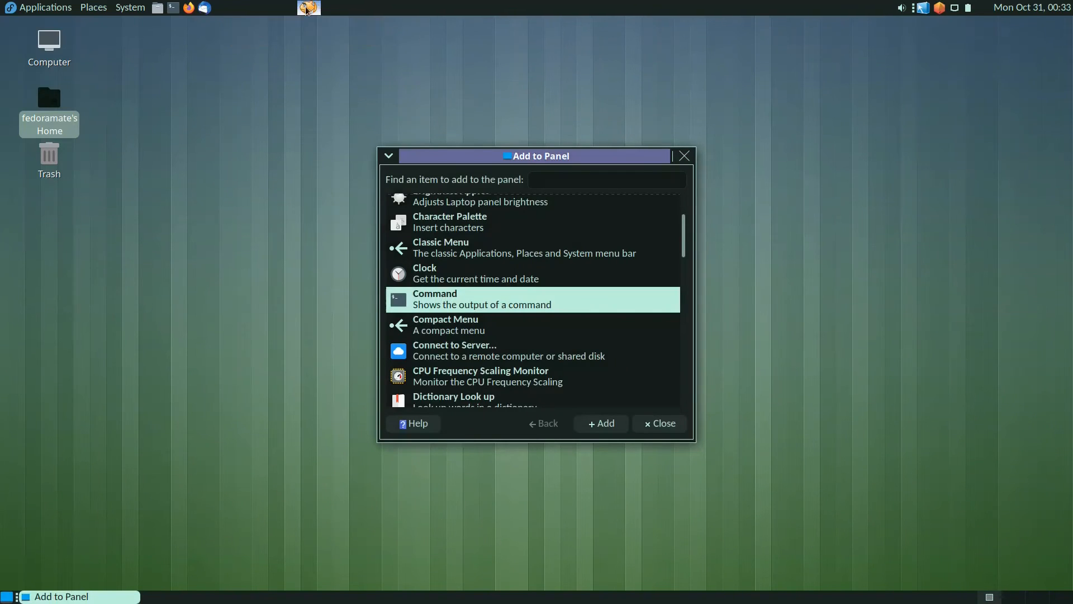
Step: Change the Fish applet's animation to monkey.png with 6 total frames
right_click(307, 10)
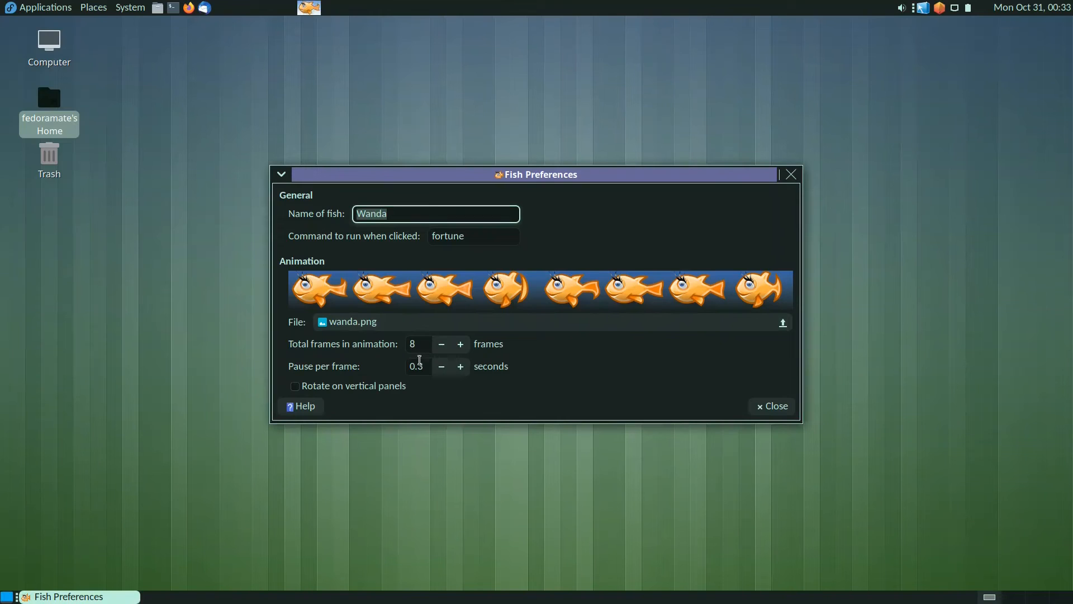
left_click(468, 236)
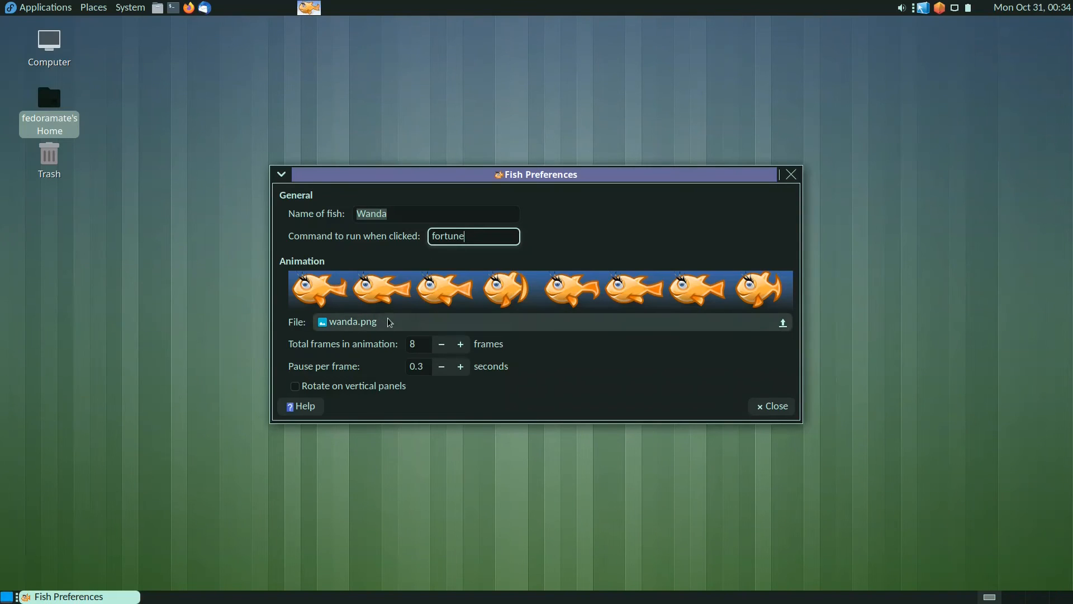
left_click(768, 328)
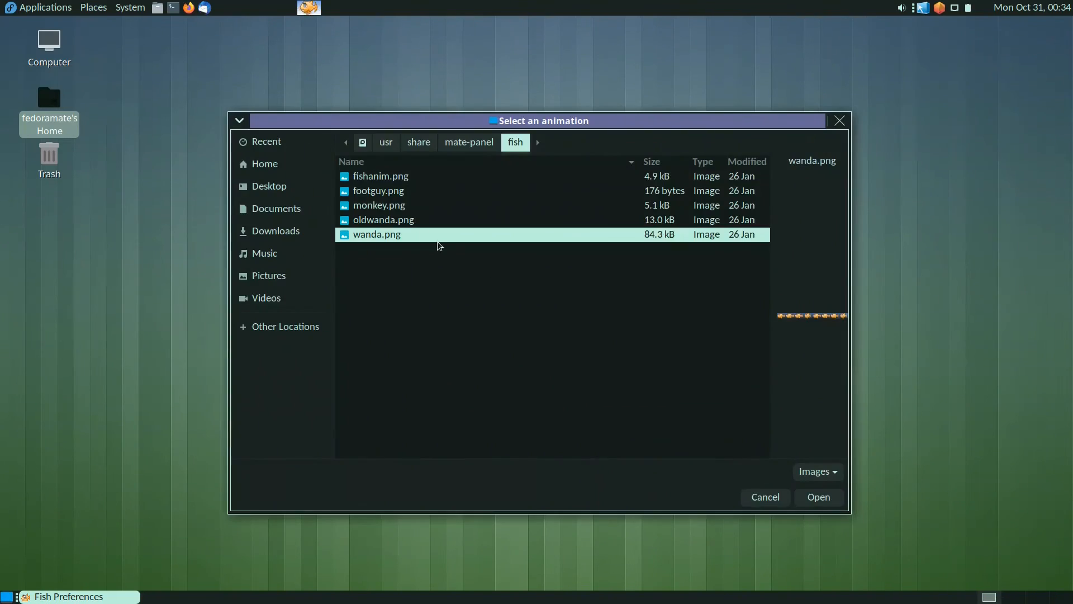
left_click(384, 205)
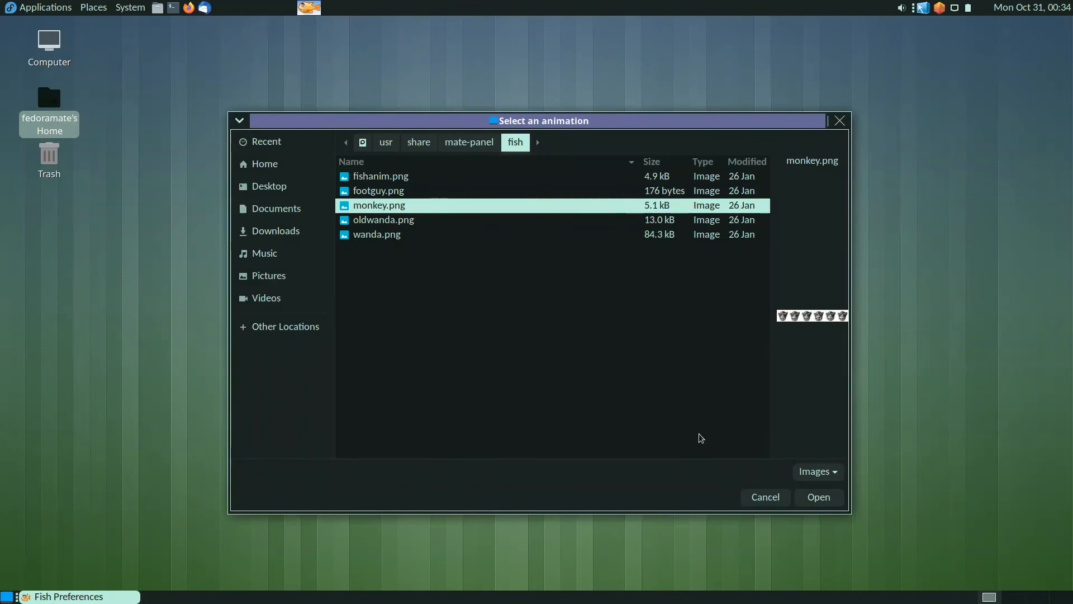
left_click(829, 503)
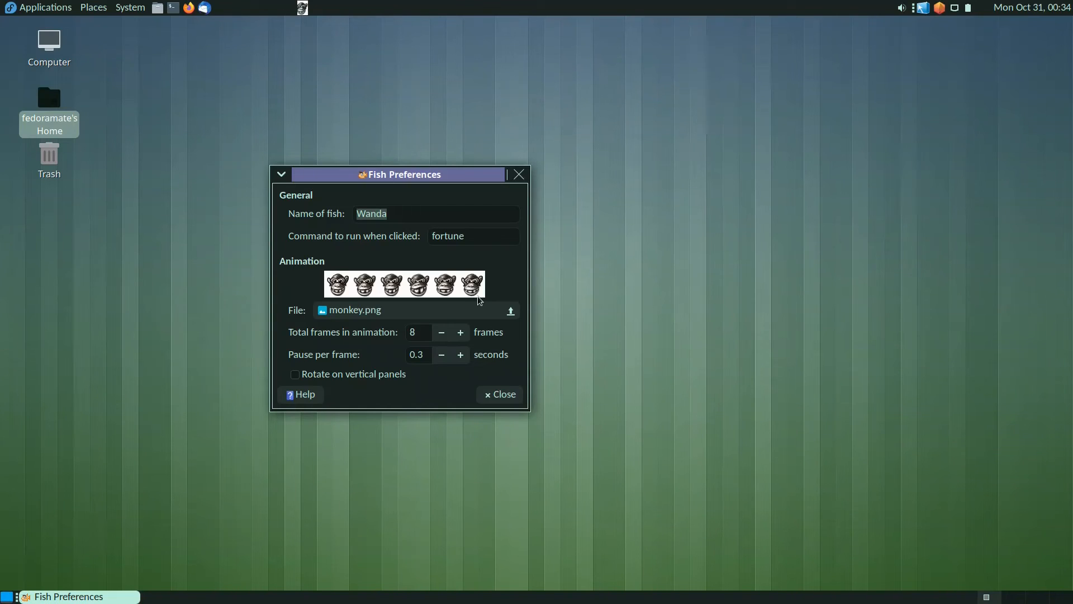
left_click(441, 332)
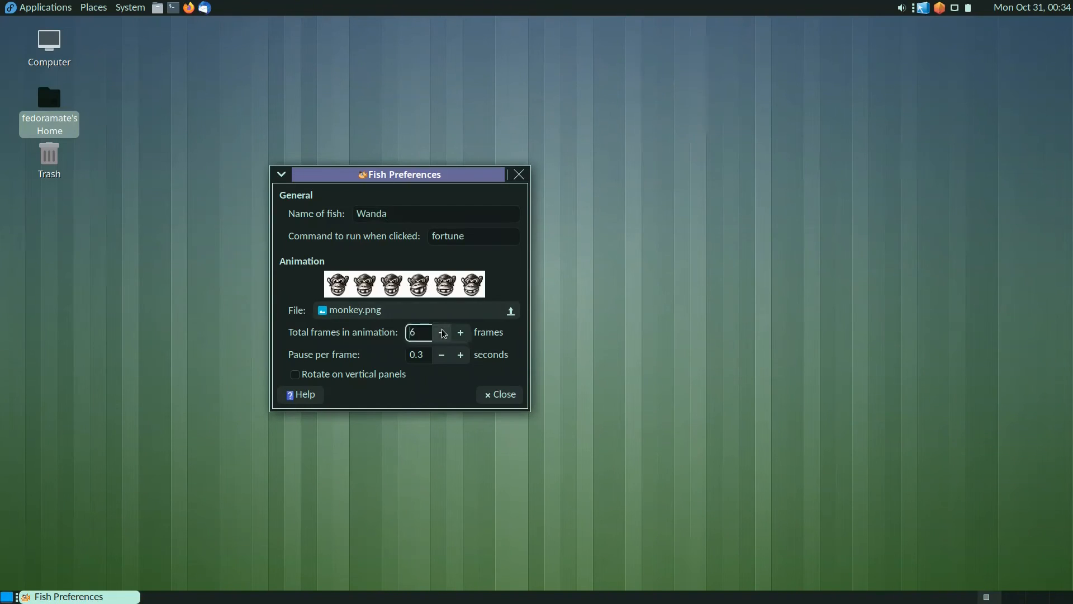
left_click(441, 332)
Step: Restore the Fish applet's animation to wanda.png with 8 total frames and close its preferences
left_click(387, 314)
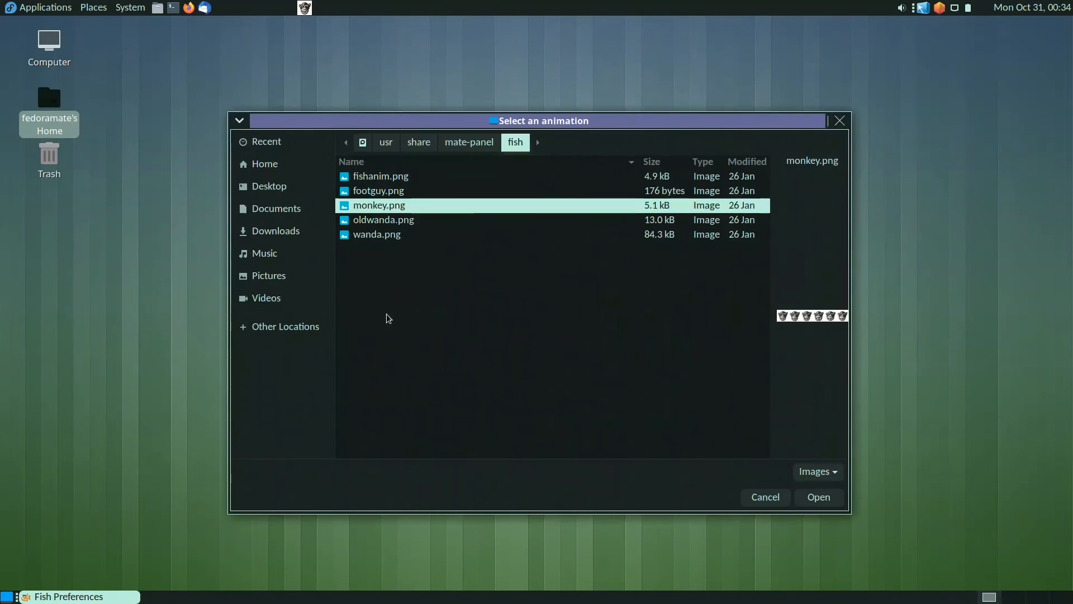
left_click(386, 233)
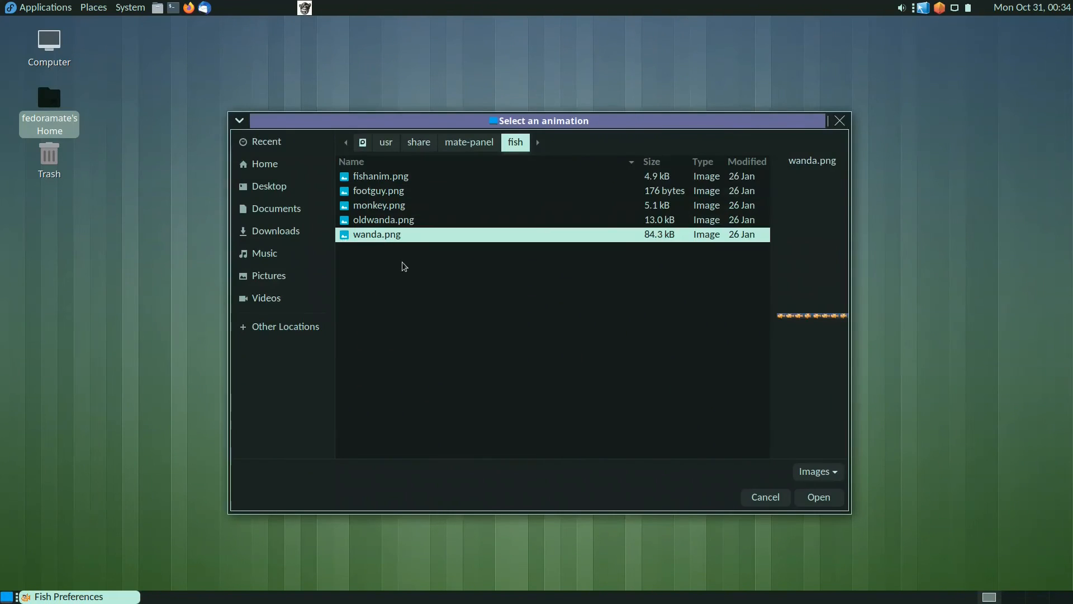
left_click(811, 496)
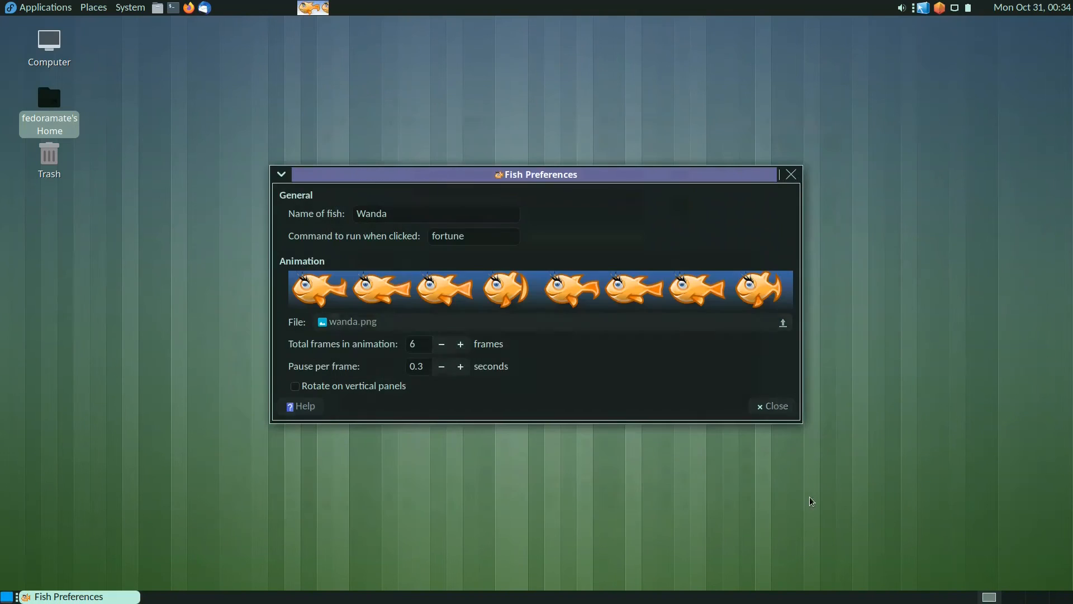
left_click(461, 344)
left_click(461, 344)
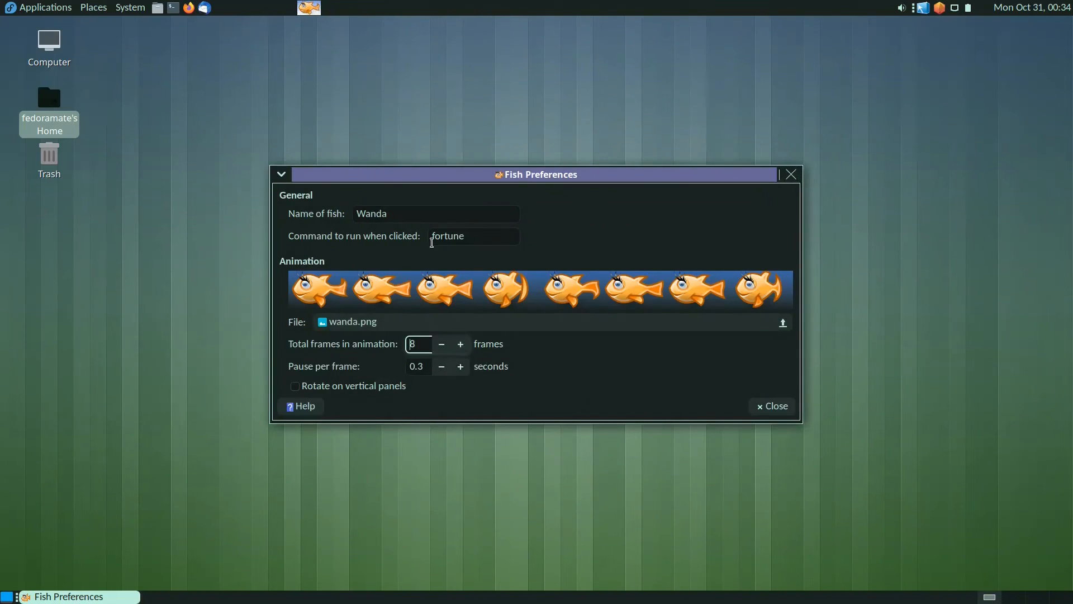
left_click(769, 409)
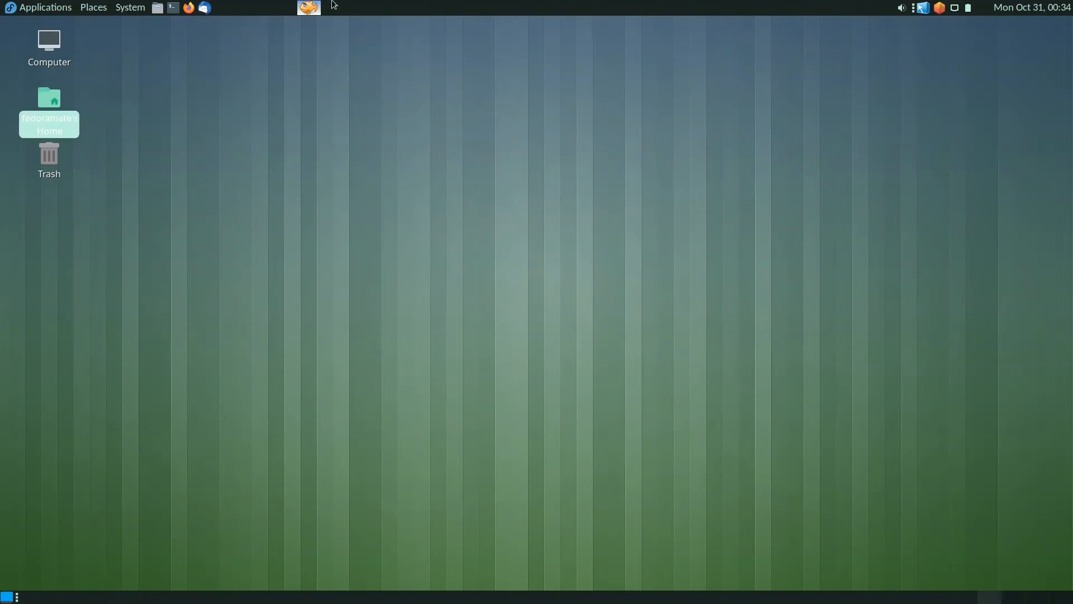
Step: Read several of Wanda the Fish's fortune messages from the Fish applet and close its window
left_click(309, 7)
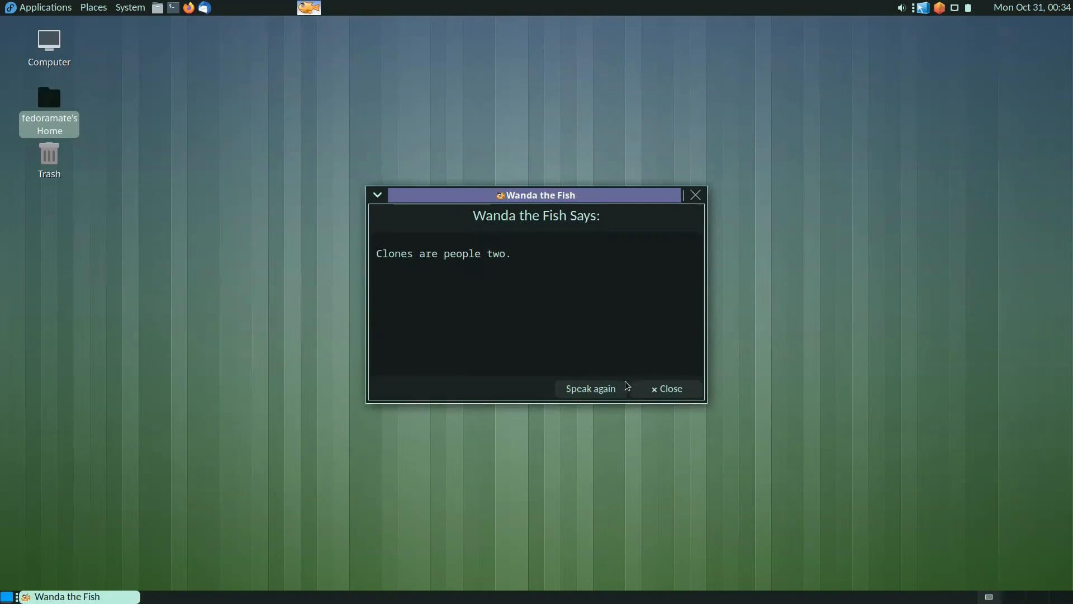
left_click(576, 388)
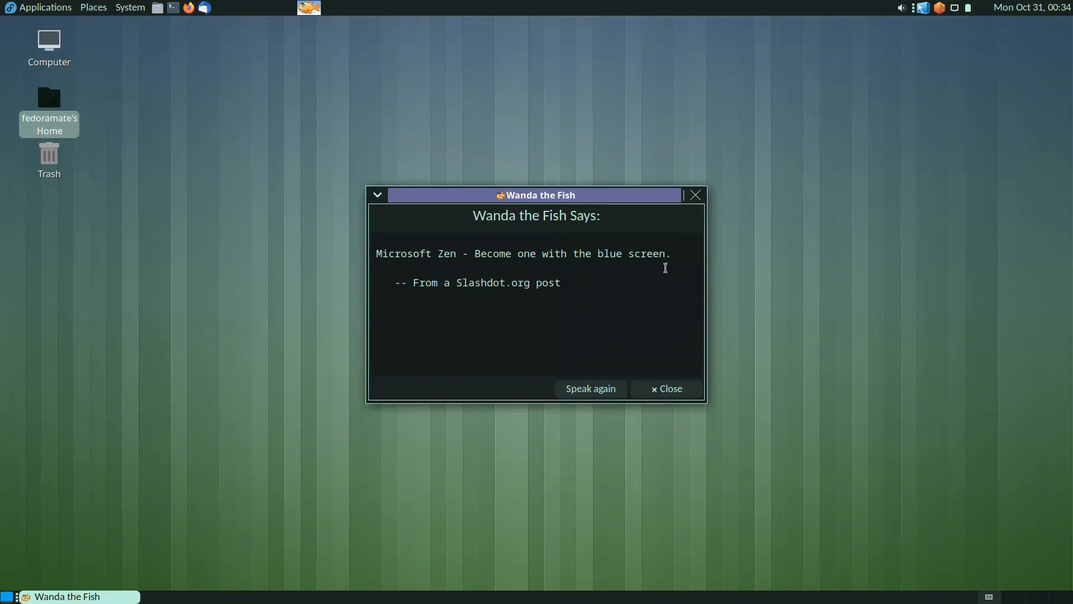
left_click(586, 390)
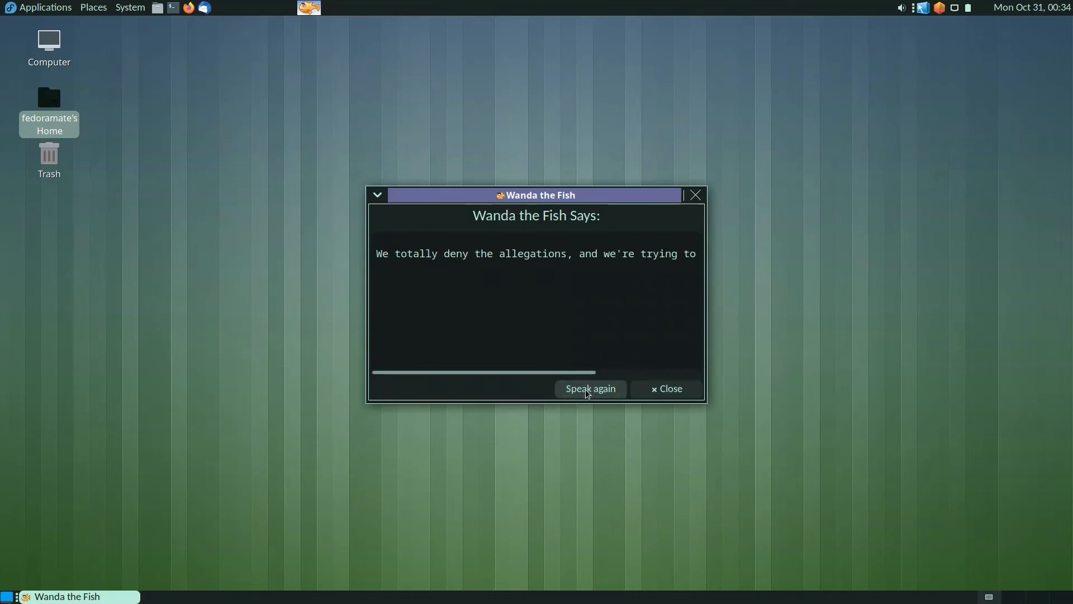
left_click(698, 199)
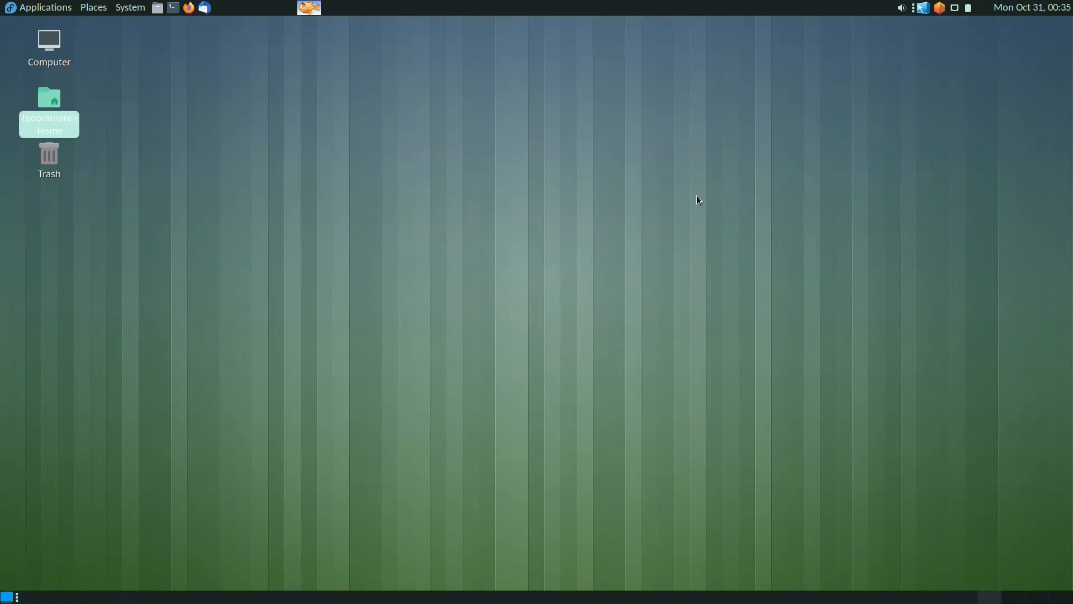
Step: Move the Fish applet along the panel so that it sits directly before the volume icon
right_click(309, 7)
left_click(327, 93)
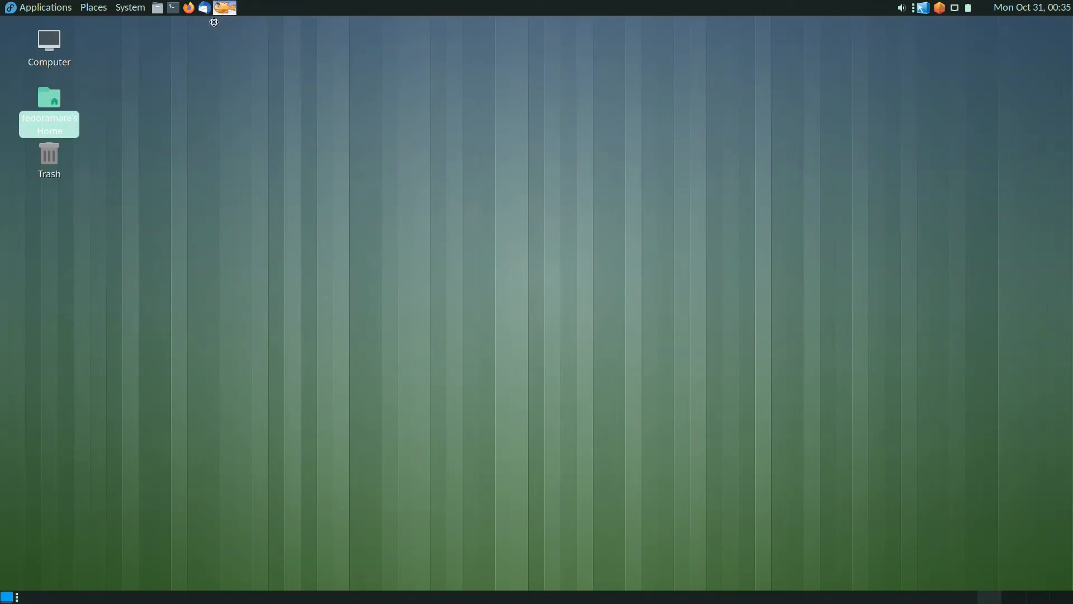
left_click(882, 29)
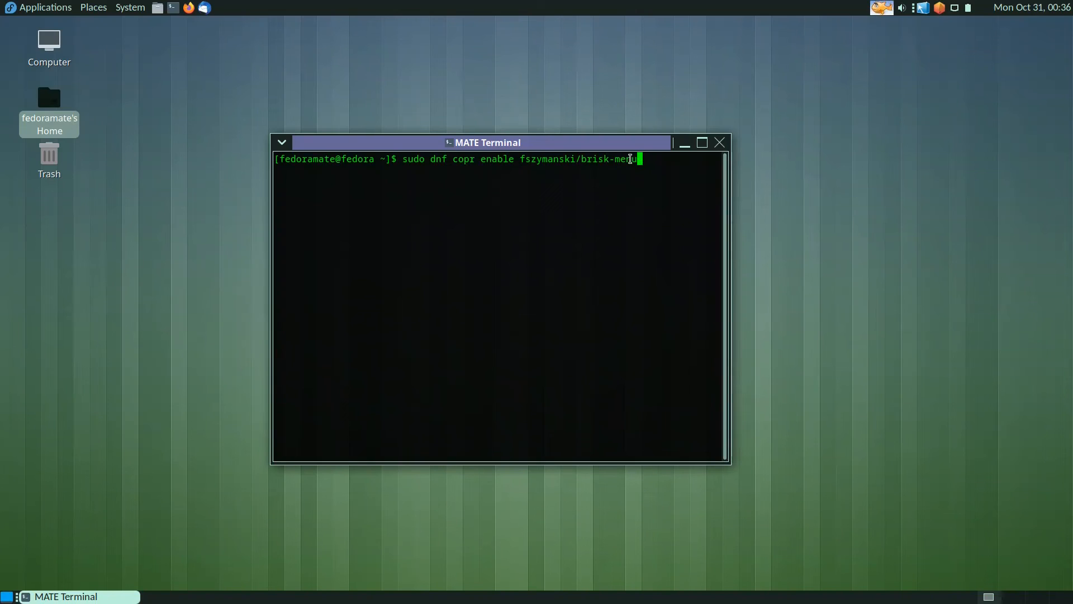
Step: Enable the Copr repository fszymanski/brisk-menu with dnf in the terminal, entering the sudo password and answering y
key("Return")
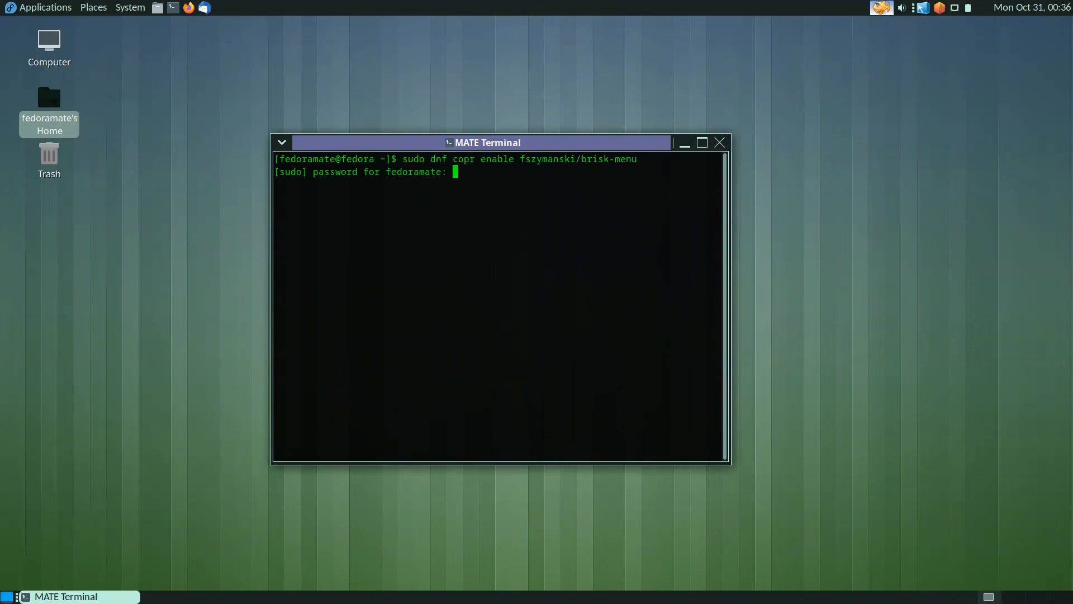
key("Return")
type("y")
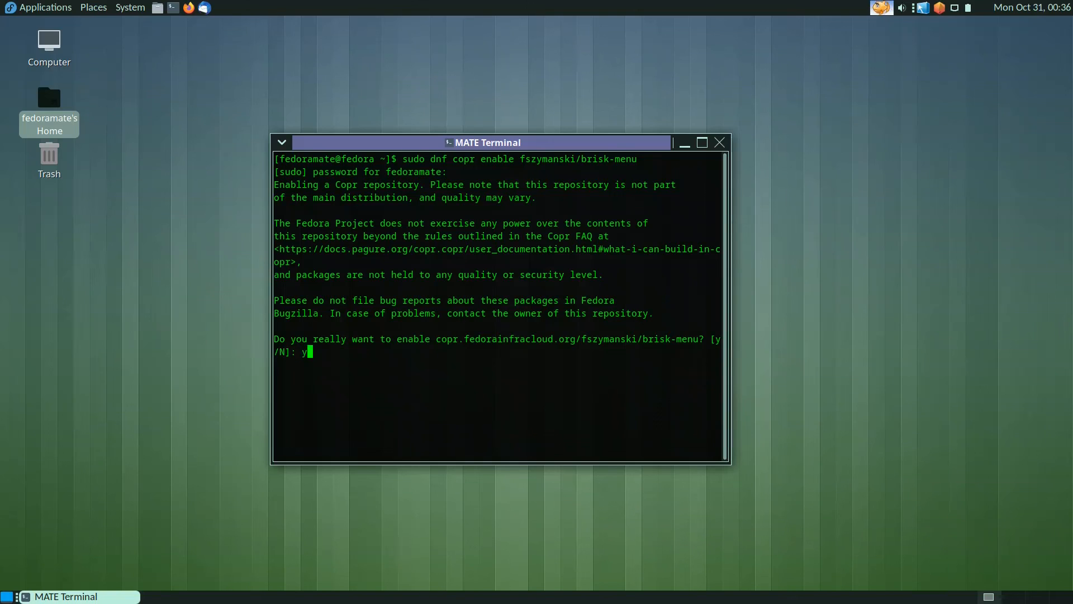
key("Return")
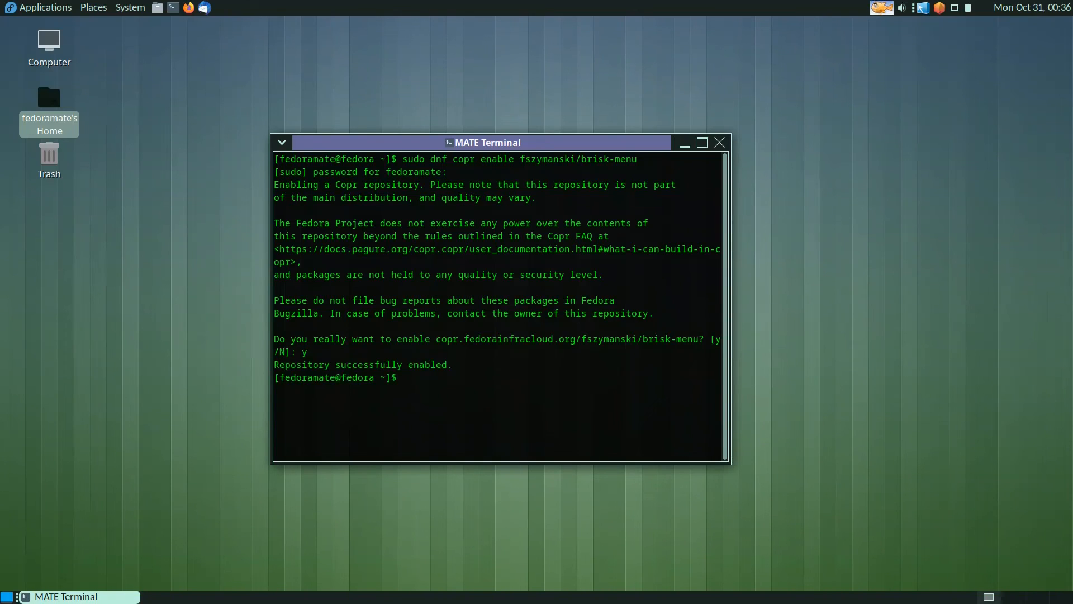
Step: Install the brisk-menu package with sudo dnf install, answering y, and close the terminal
type("sudo dnf install brisk-menu")
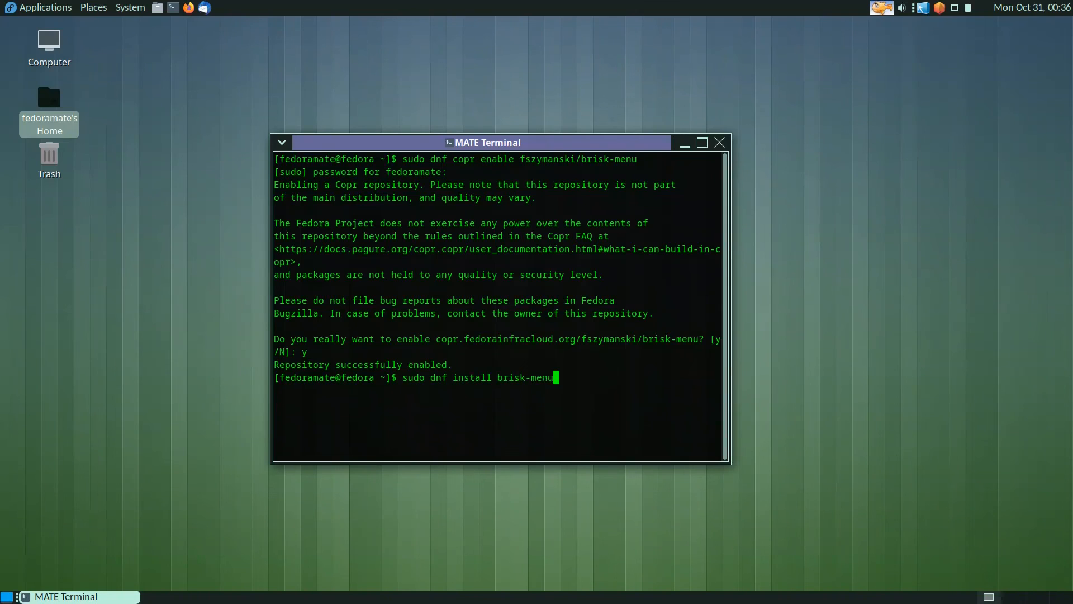
key("Return")
type("y")
key("Return")
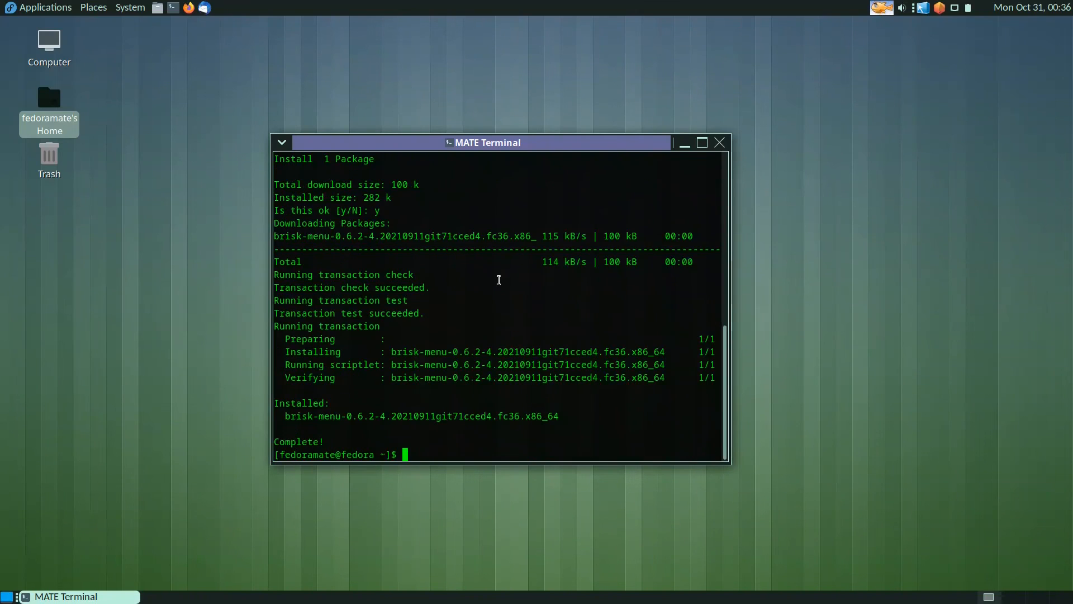
left_click(720, 142)
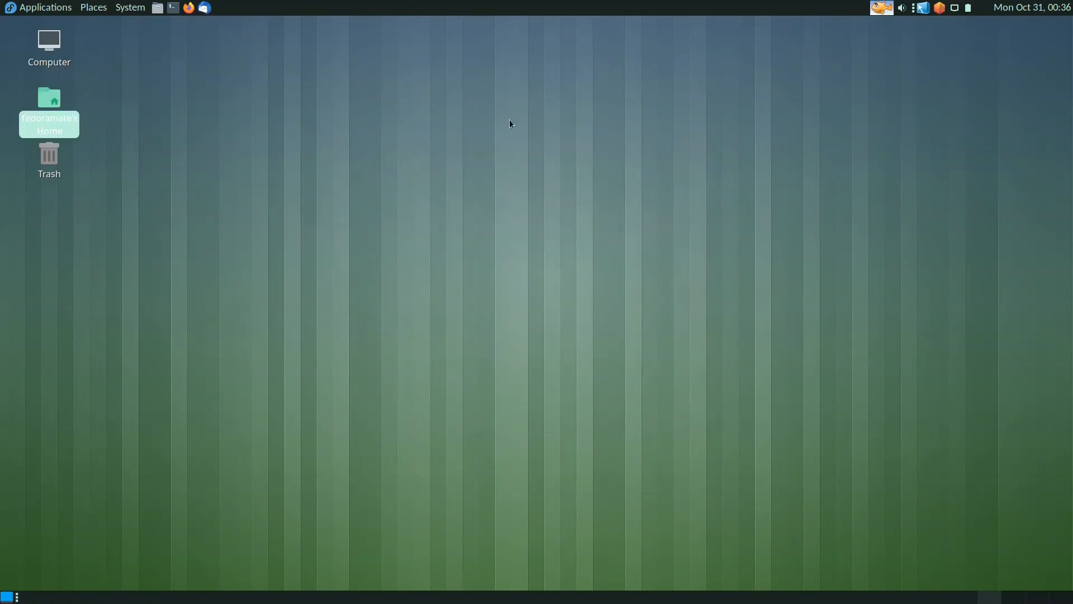
Step: Add the Brisk Menu applet to the empty area of the panel that holds the application launchers
right_click(273, 10)
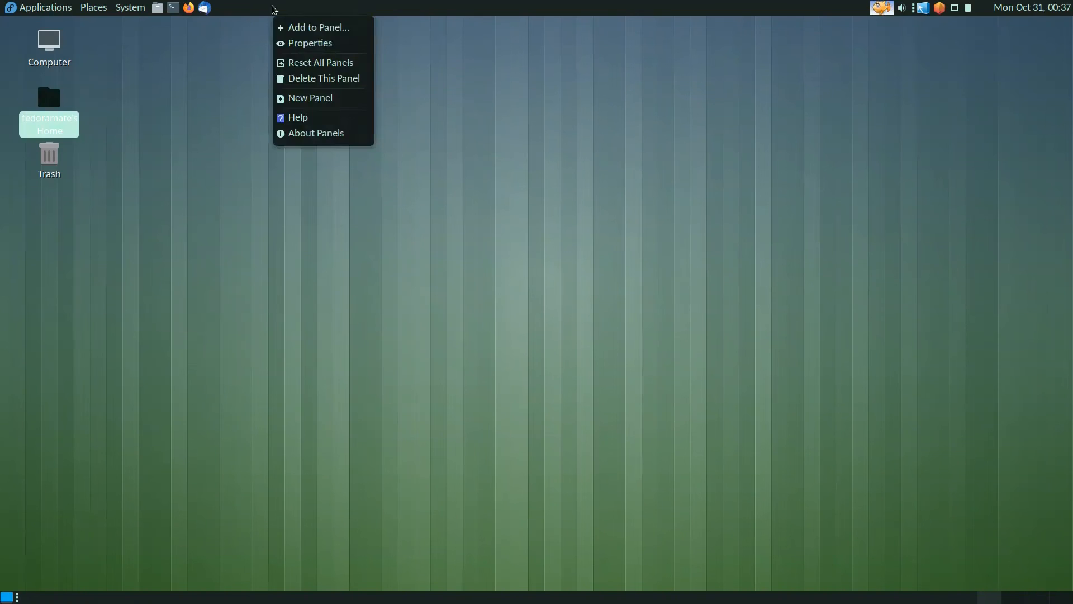
left_click(320, 29)
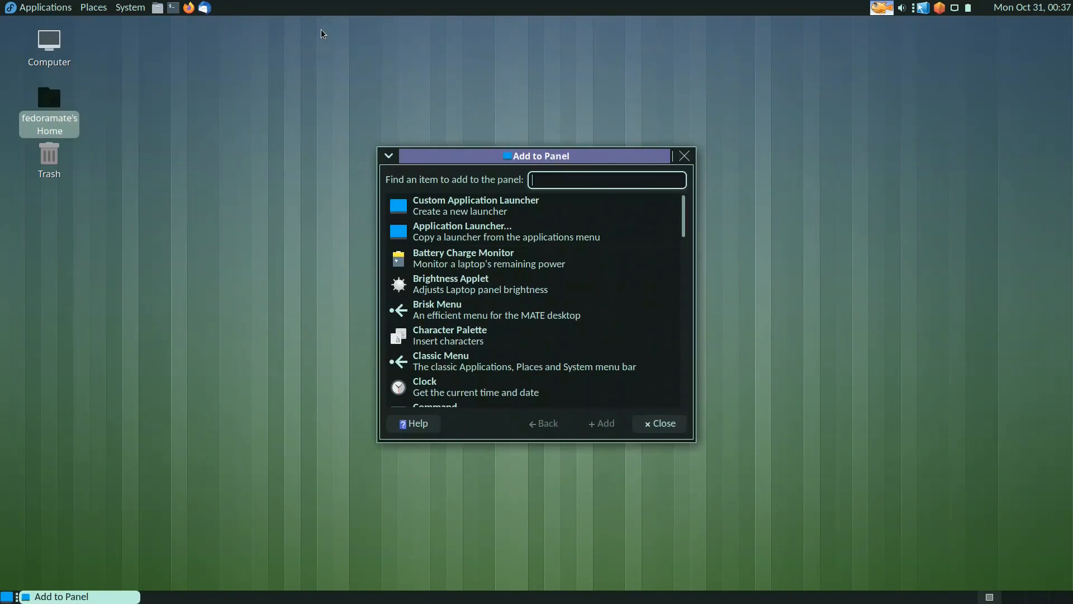
scroll(463, 262, "down", 4)
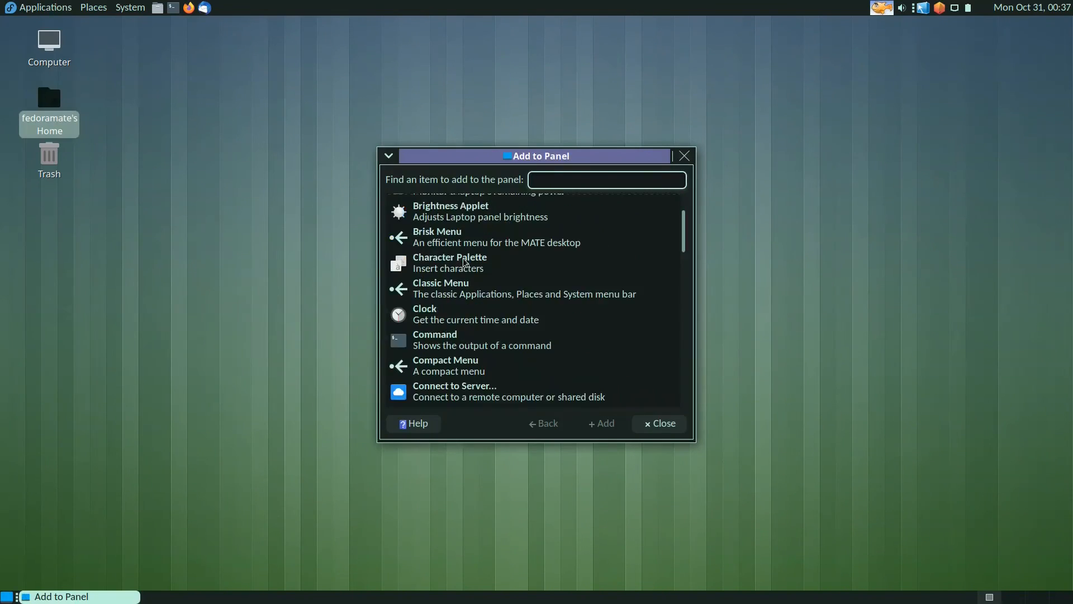
scroll(464, 262, "up", 3)
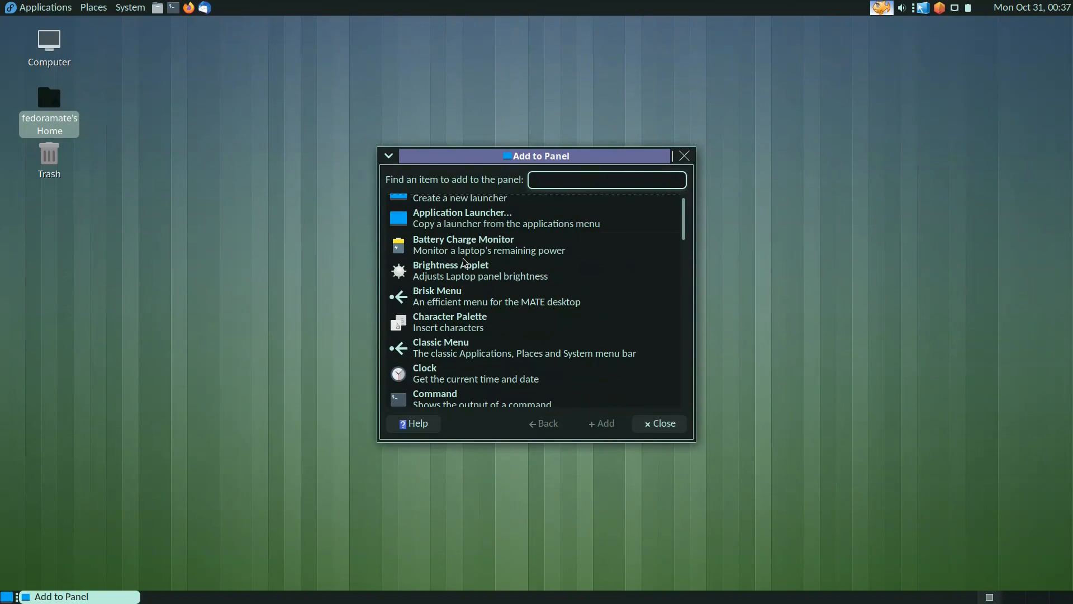
left_click(432, 296)
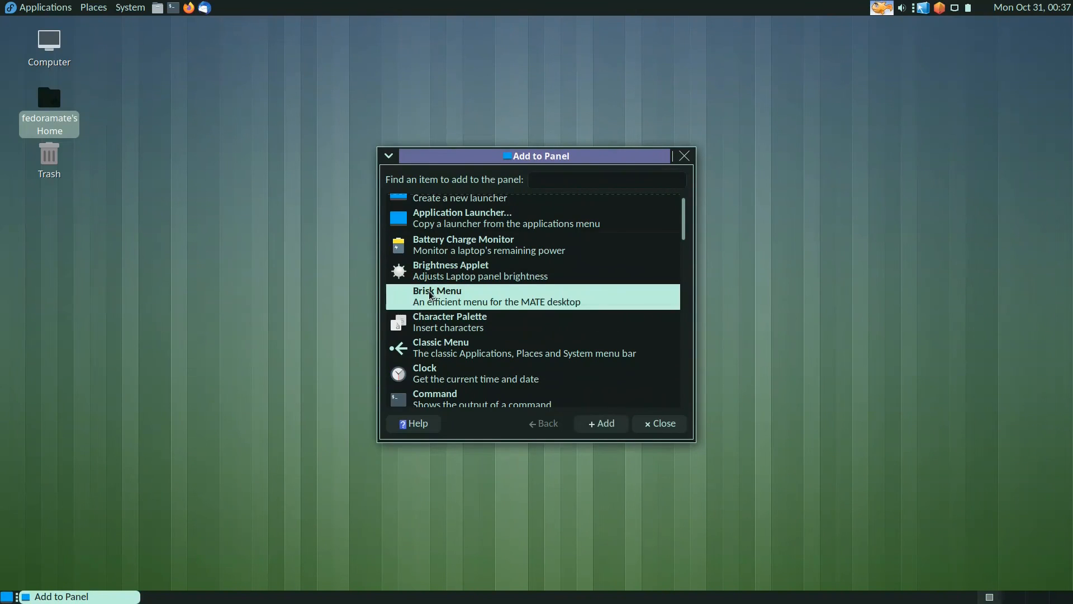
left_click(593, 424)
left_click(648, 424)
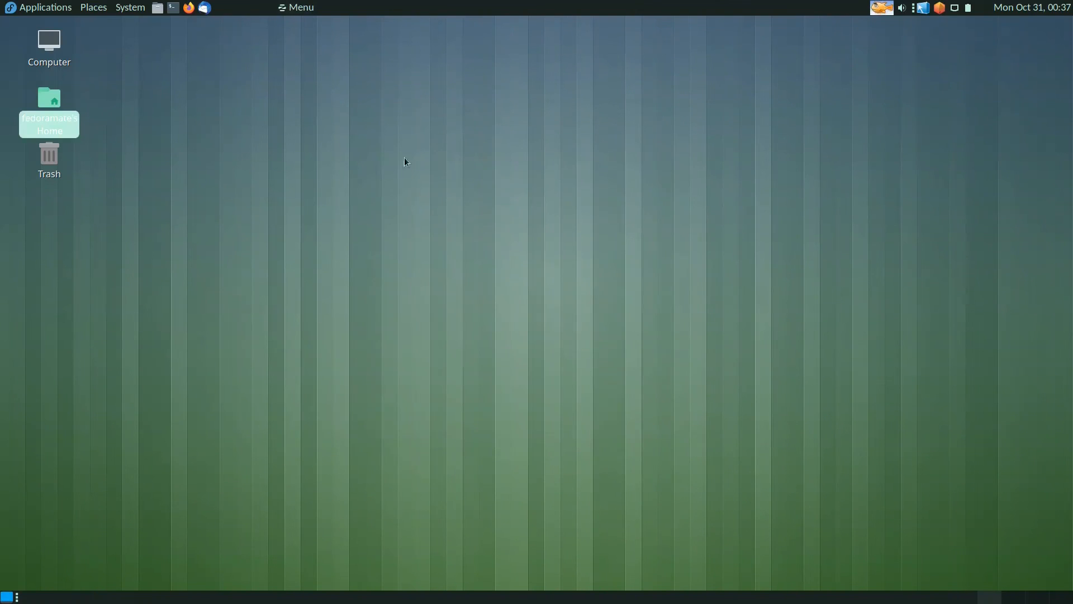
Step: Compare the Brisk Menu's categories with the classic Applications, Places and System menus
left_click(307, 8)
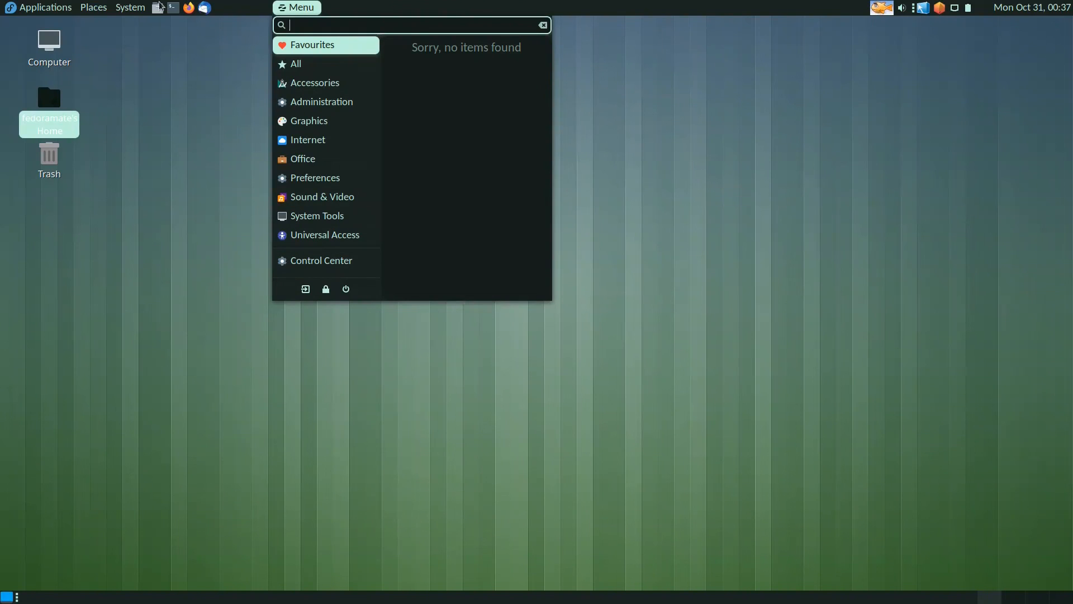
left_click(35, 7)
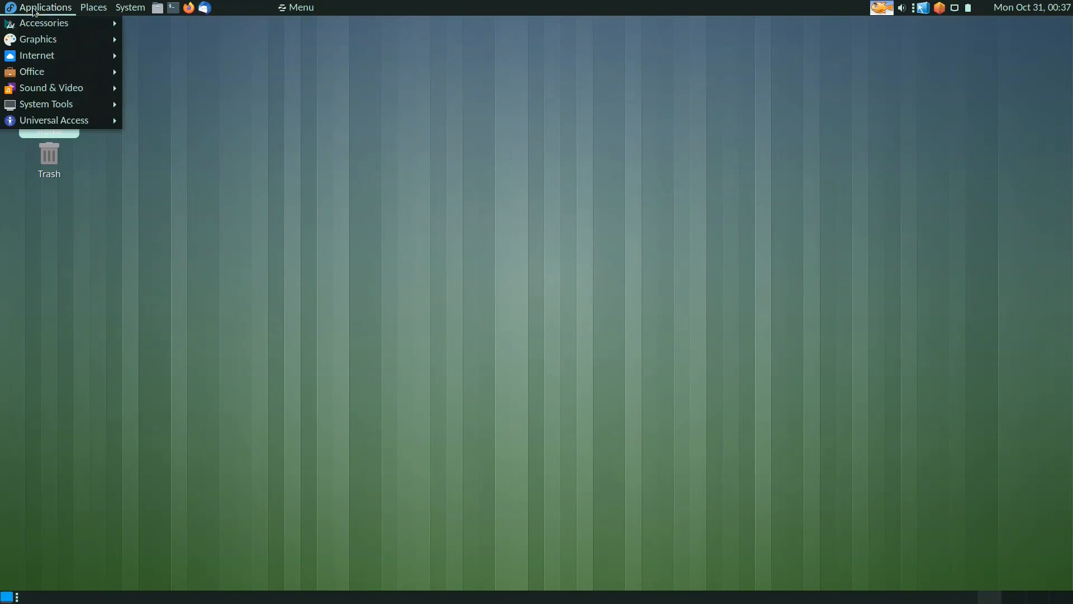
mouse_move(103, 12)
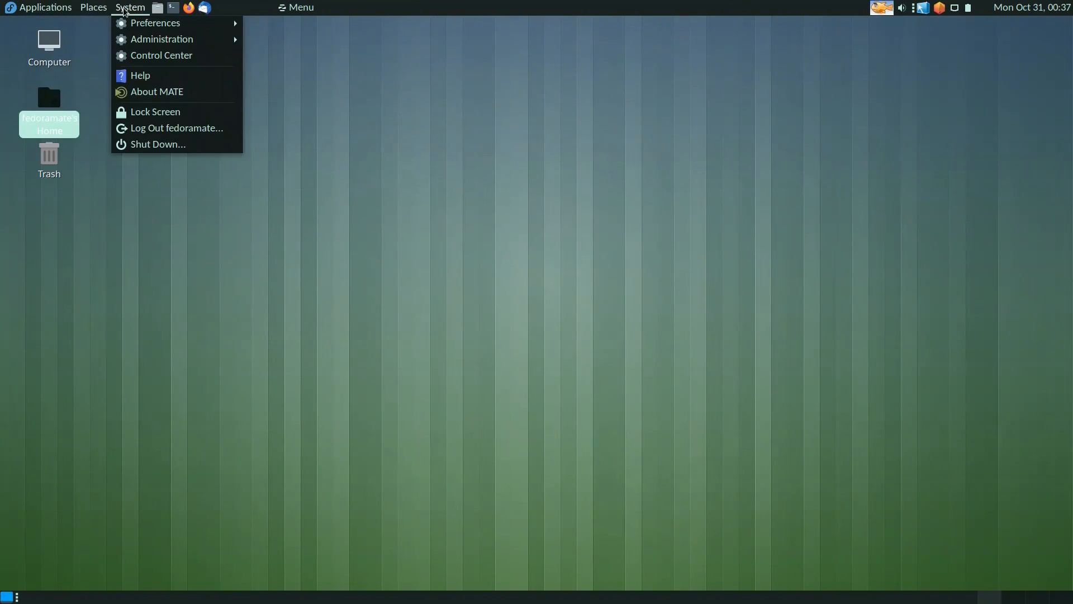
left_click(316, 8)
left_click(302, 8)
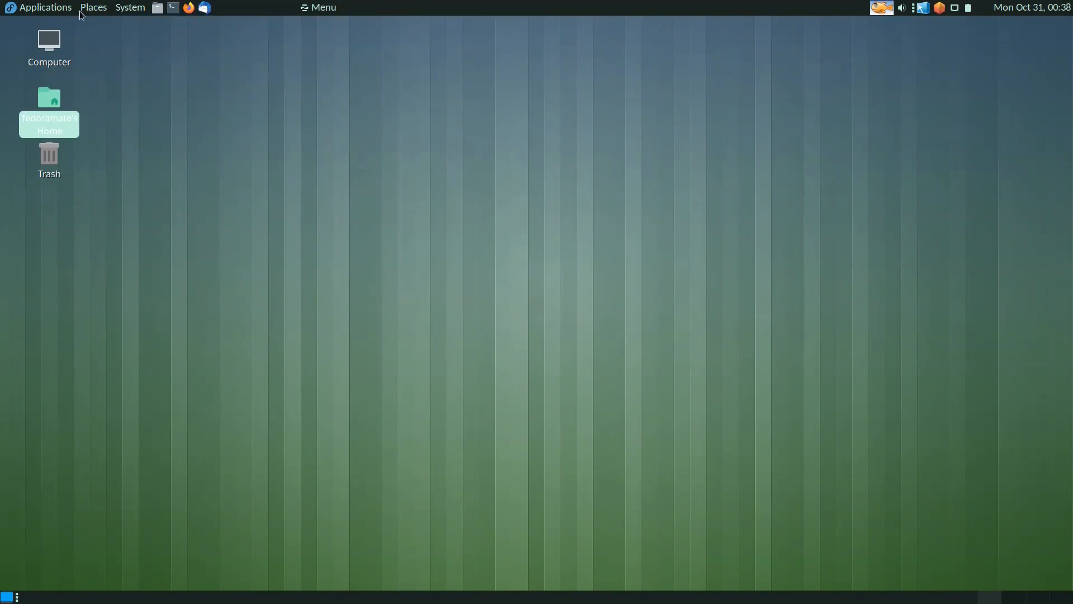
Step: Remove the classic menu bar from the panel and move the Brisk Menu directly after the Thunderbird launcher
right_click(81, 7)
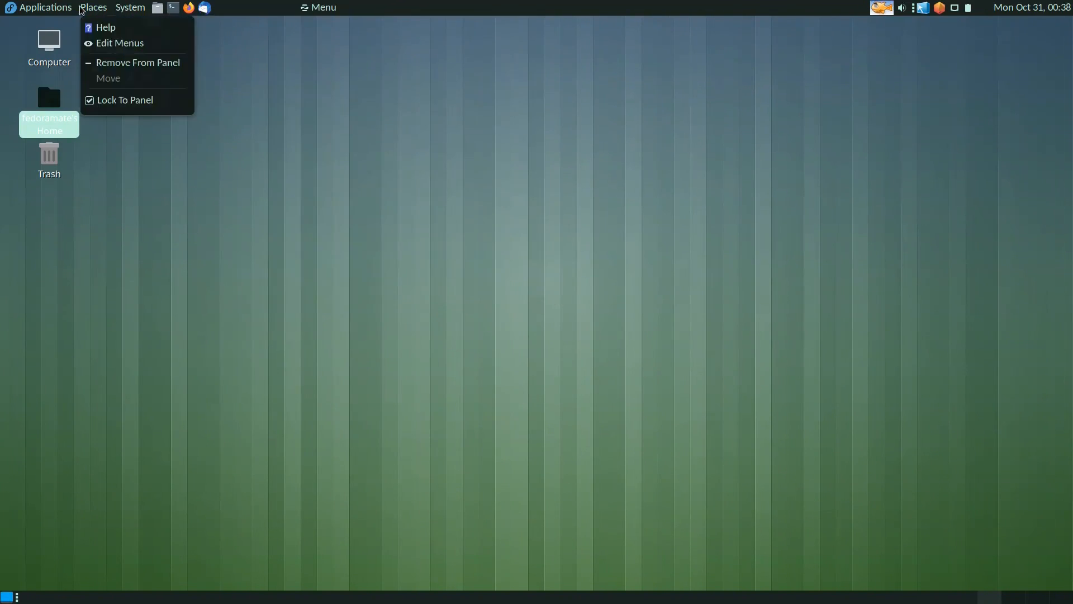
left_click(127, 67)
right_click(318, 6)
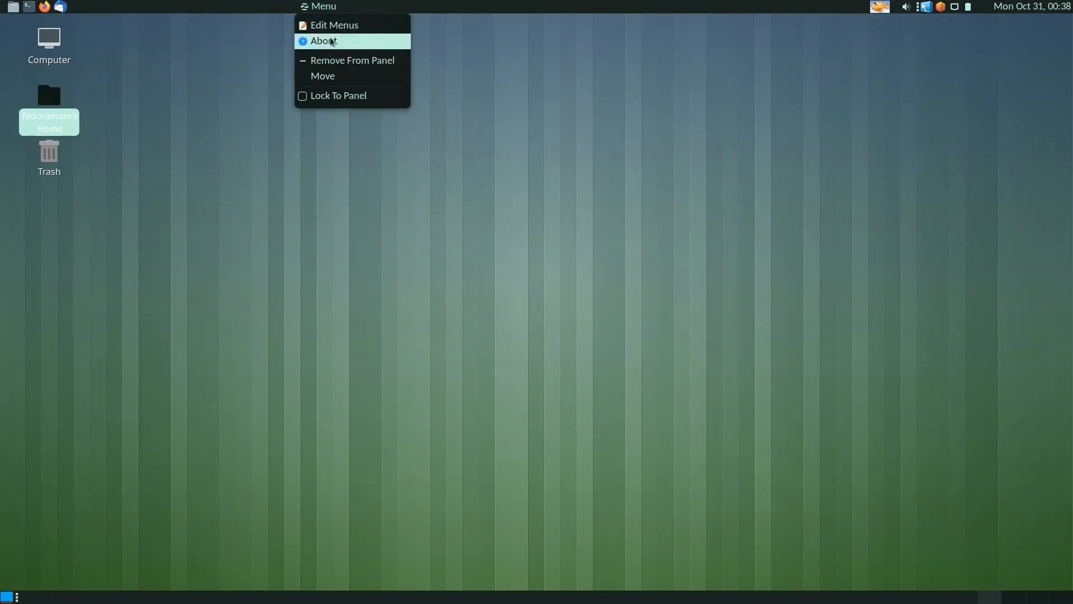
left_click(330, 76)
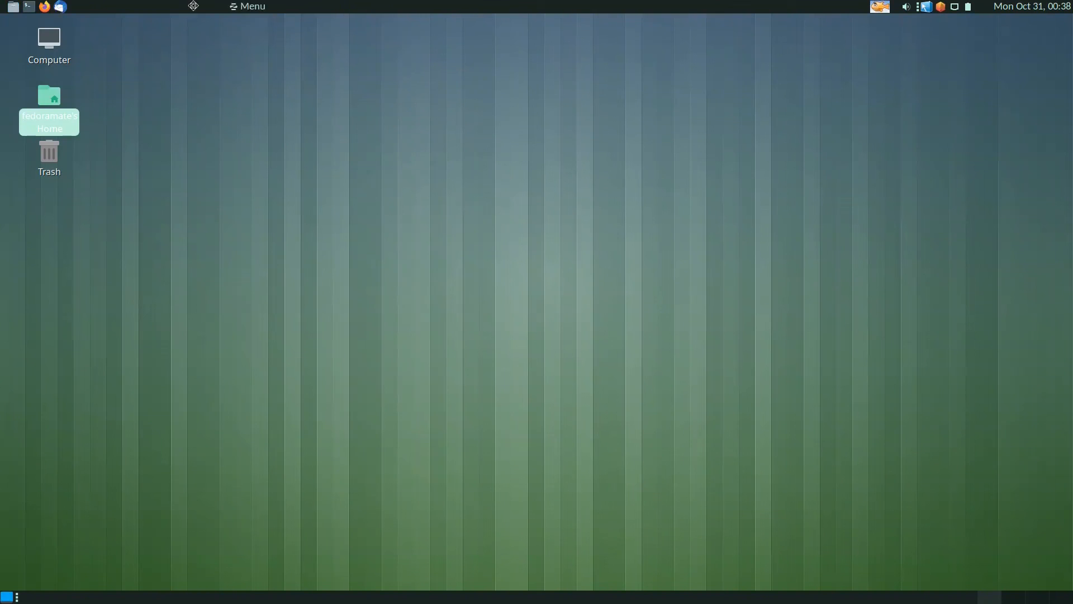
left_click(96, 10)
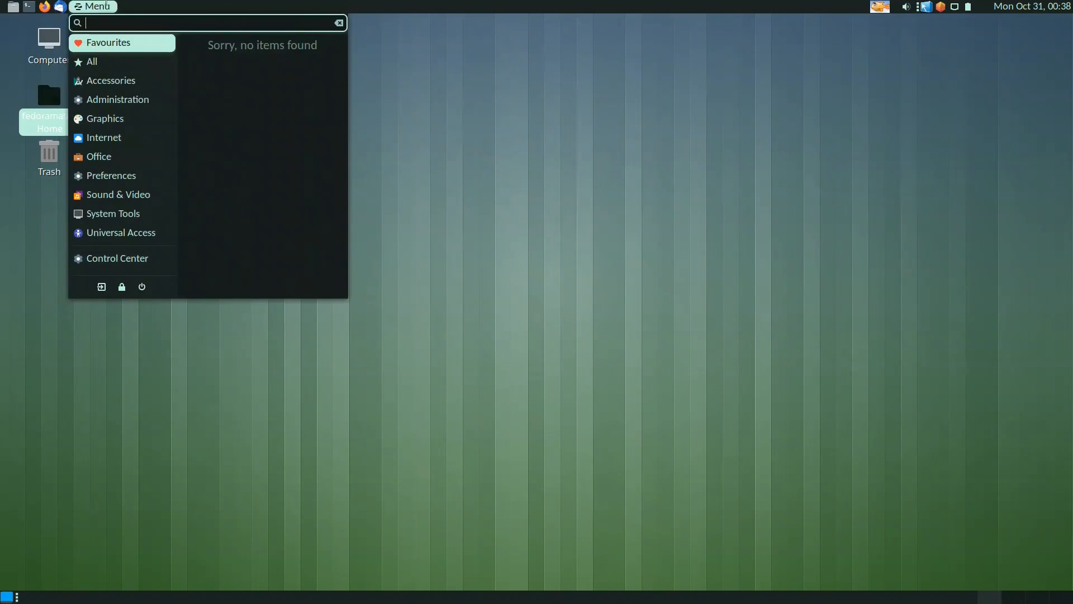
left_click(2, 5)
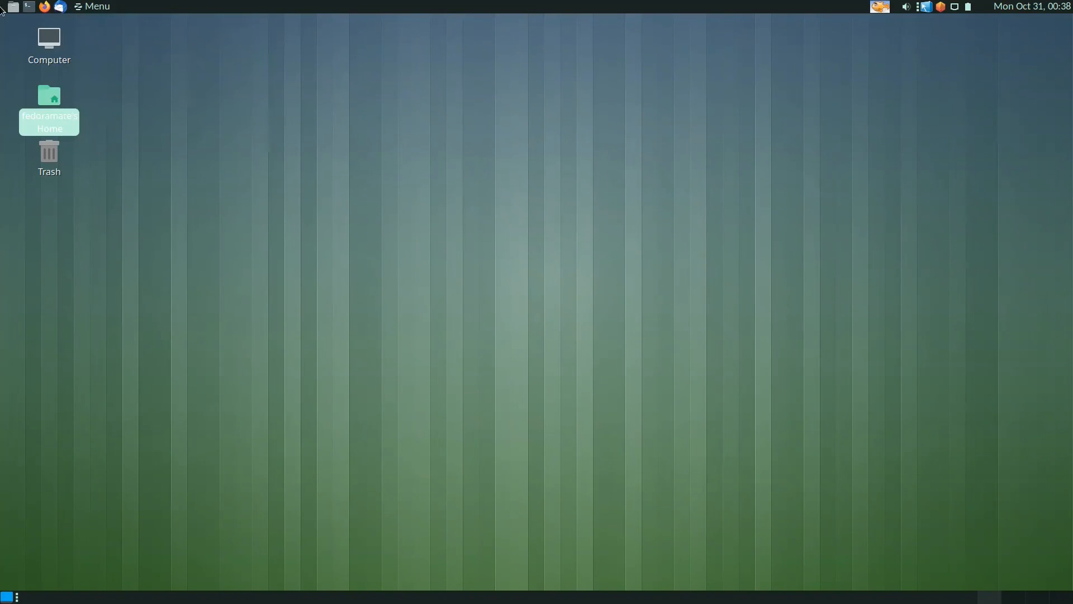
Step: Add a Brisk Menu in front of the file manager launcher and remove the other one after the launchers
right_click(3, 7)
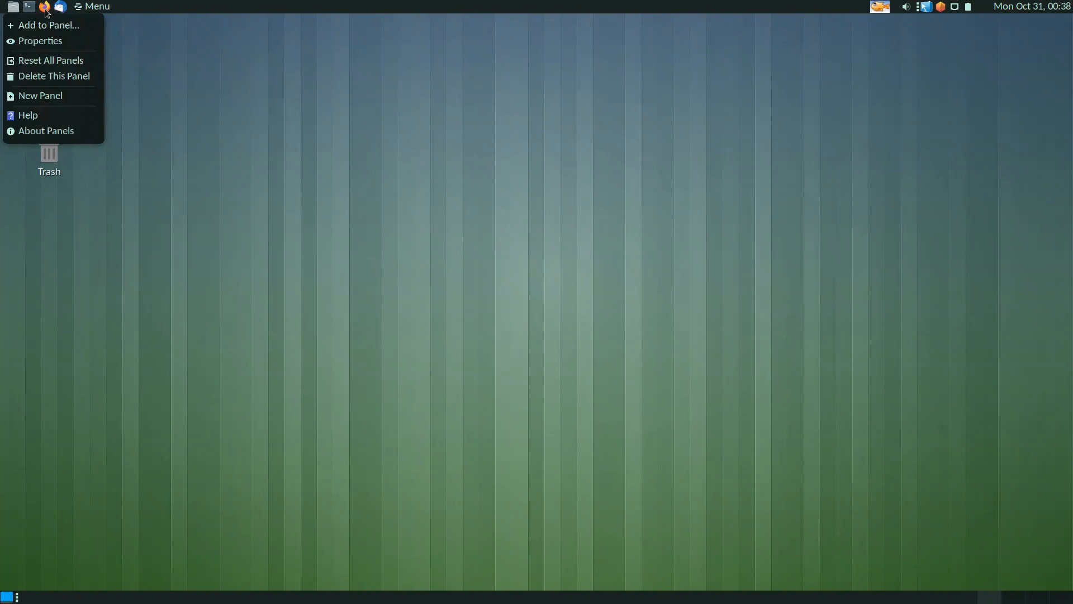
left_click(17, 24)
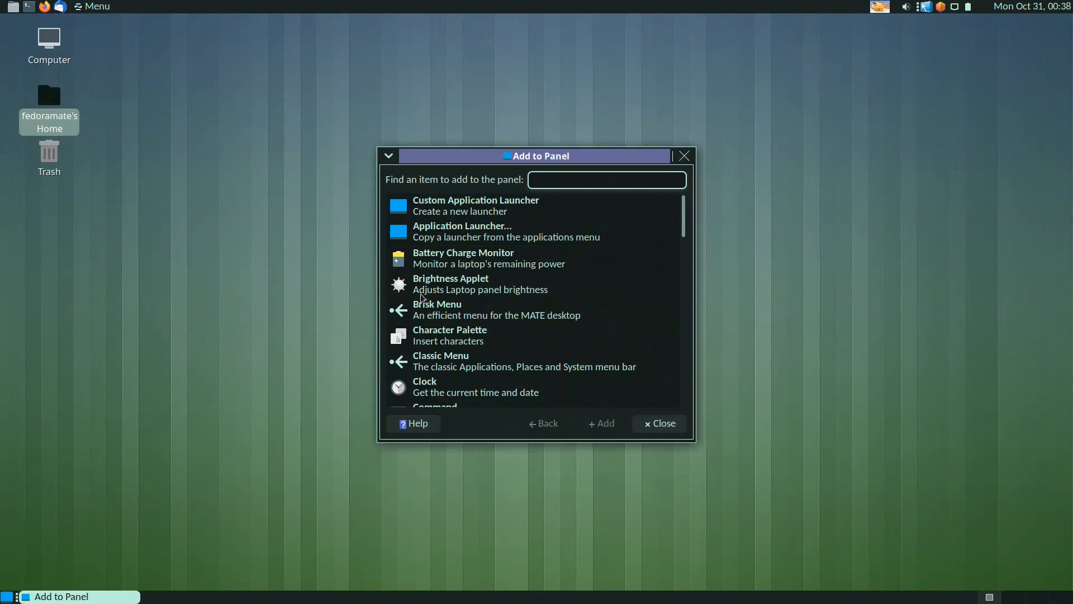
left_click(434, 321)
left_click(614, 428)
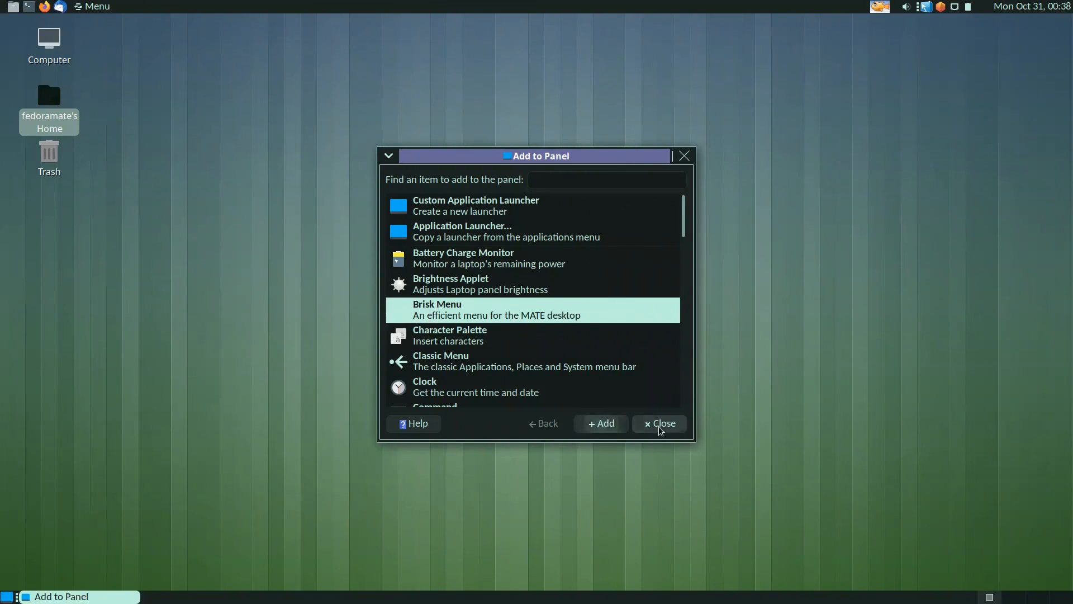
left_click(659, 426)
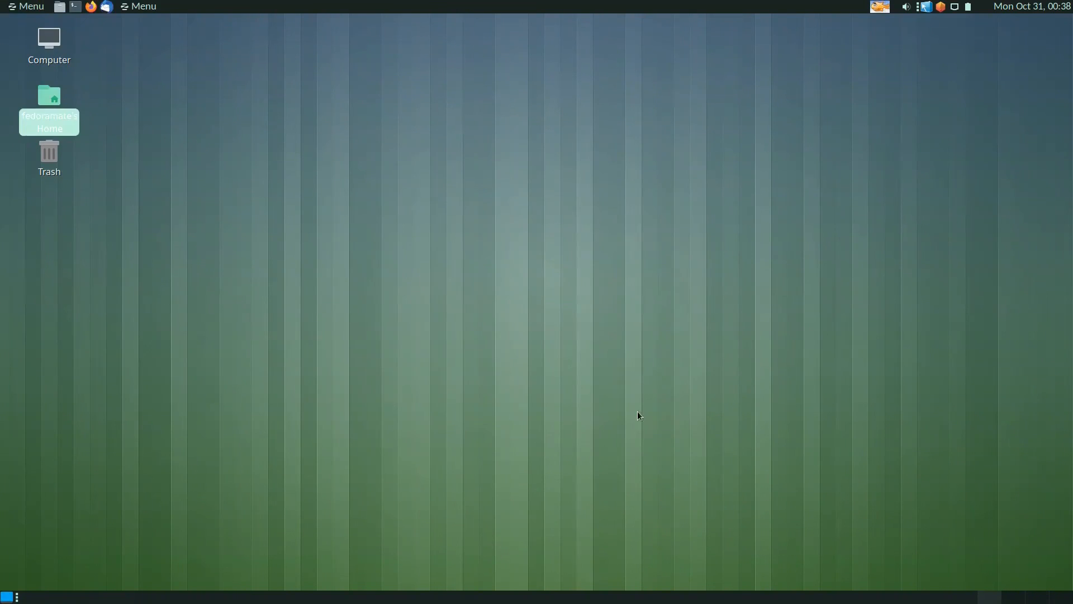
right_click(146, 3)
left_click(155, 56)
Step: Search the Brisk Menu for "libr" and close the menu
left_click(26, 5)
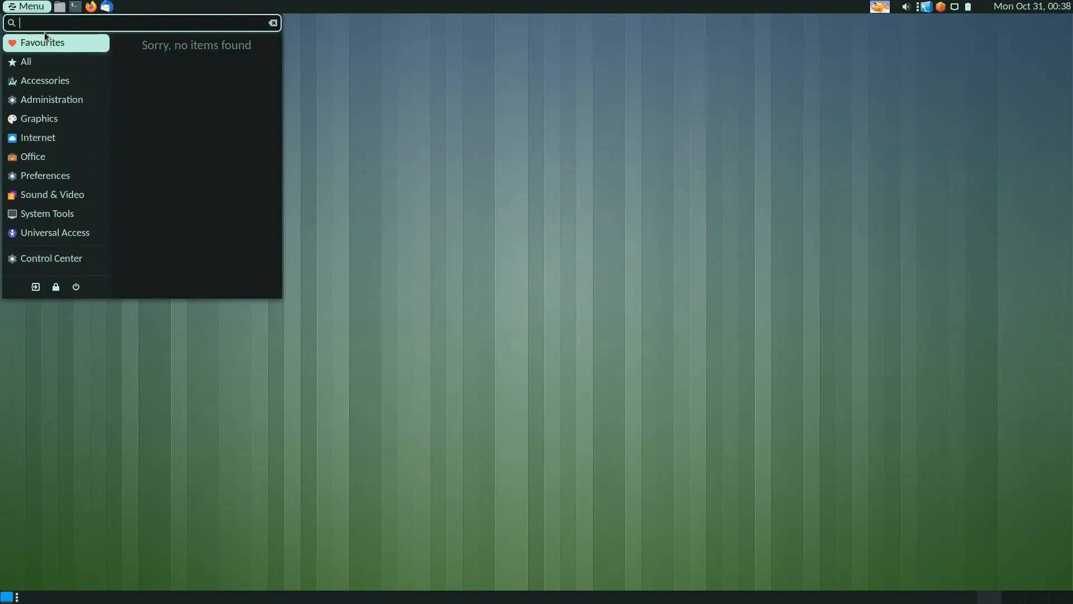
type("libr")
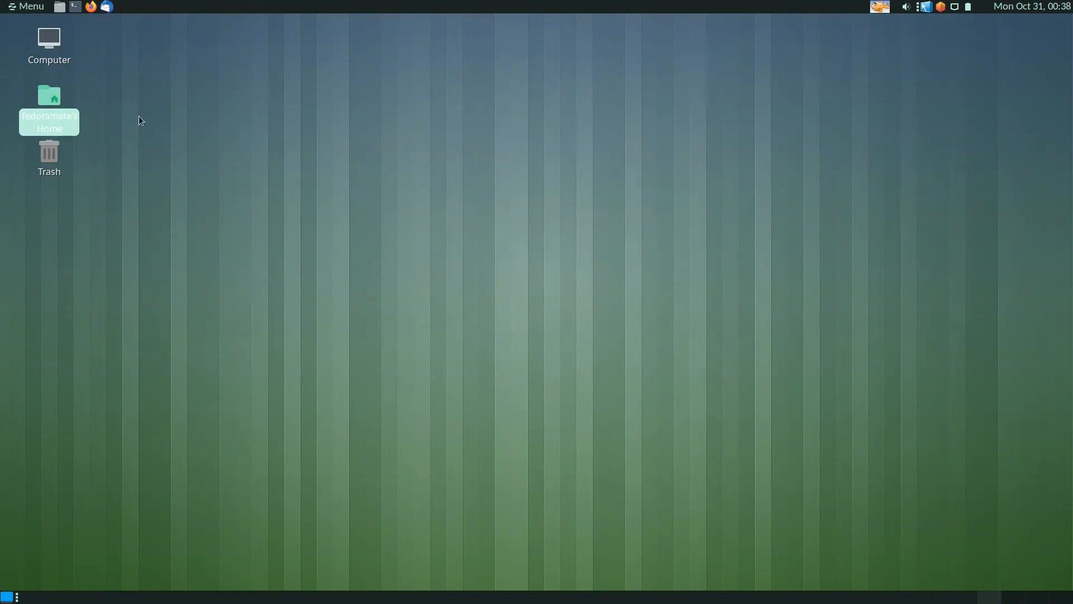
left_click(139, 117)
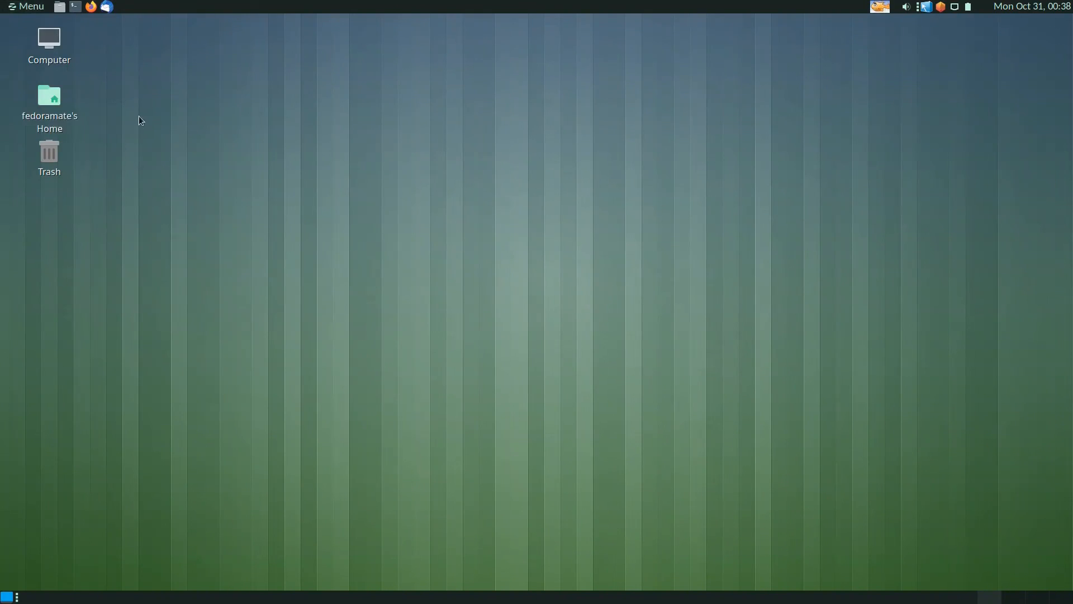
Step: Open a MATE Terminal, move its window nearer the centre of the desktop, and check disk usage with df
left_click(75, 7)
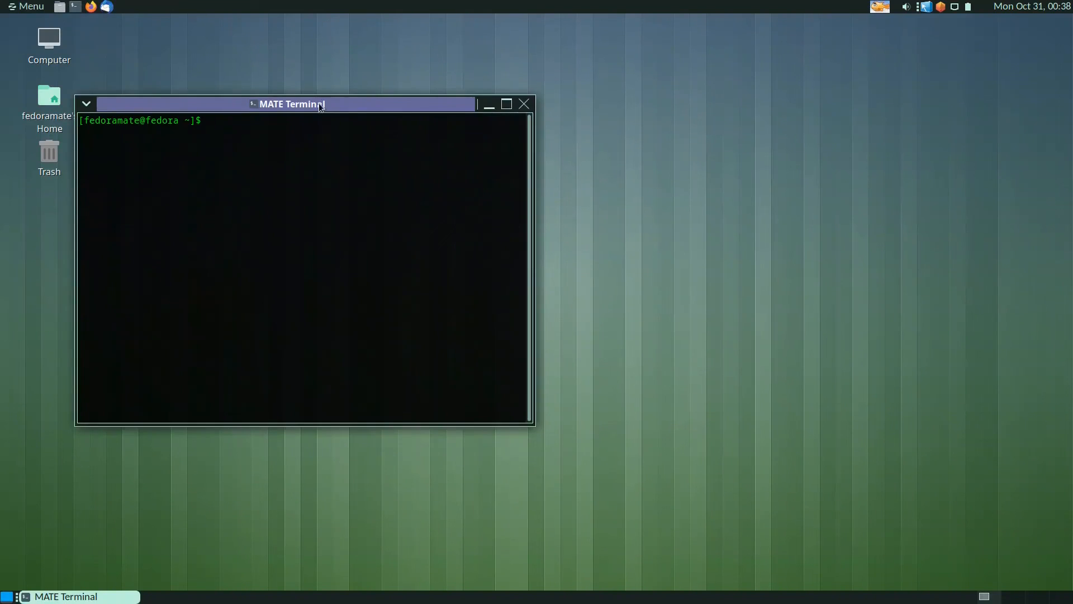
left_click_drag(320, 107, 483, 143)
type("df")
key("Return")
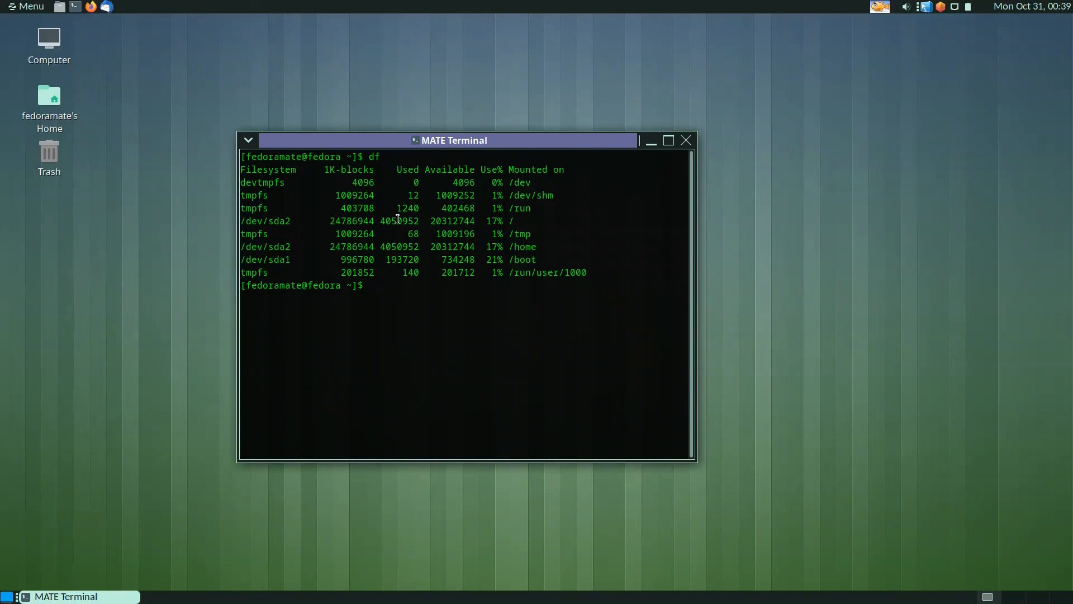
Step: Check memory usage in the terminal with free and briefly highlight the used memory figure
type("free")
key("Return")
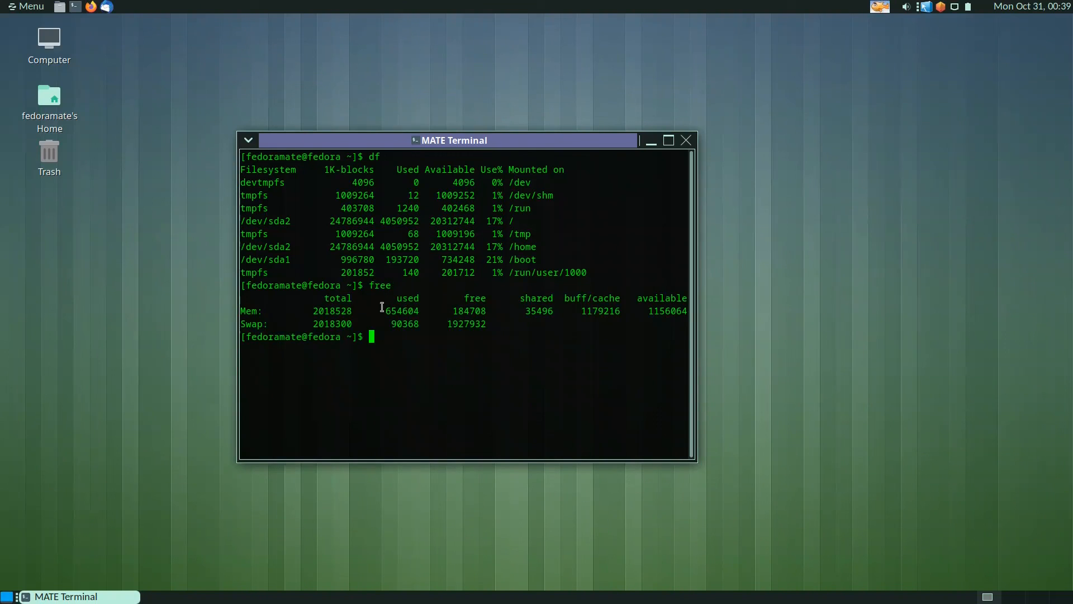
left_click_drag(380, 310, 421, 305)
left_click(394, 311)
Step: Show the system information with uname -a and briefly highlight the kernel version number in the output
type("uname -a")
key("Return")
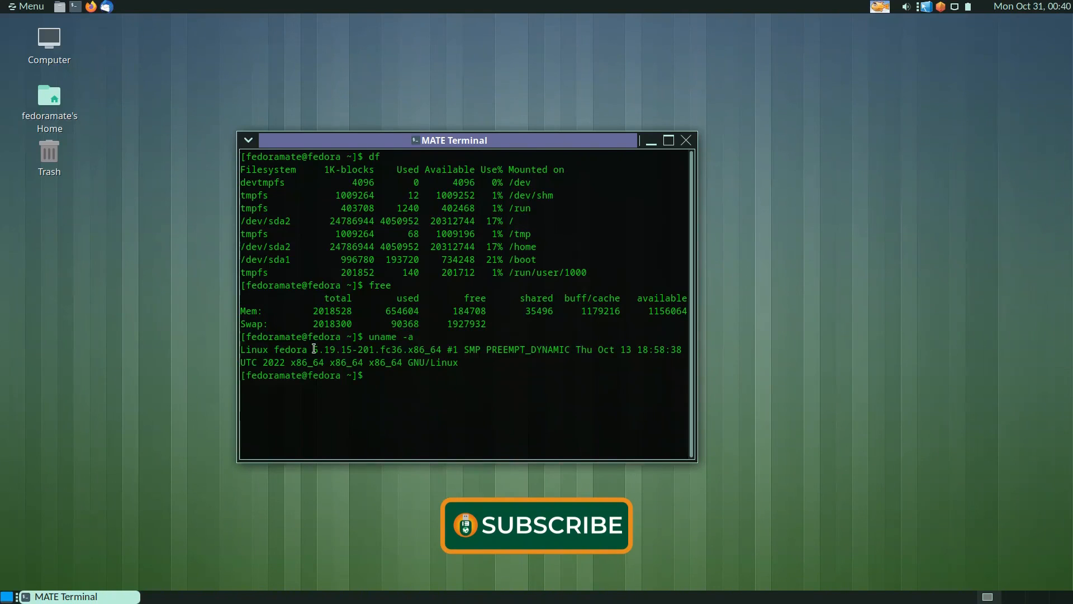
left_click_drag(314, 349, 357, 347)
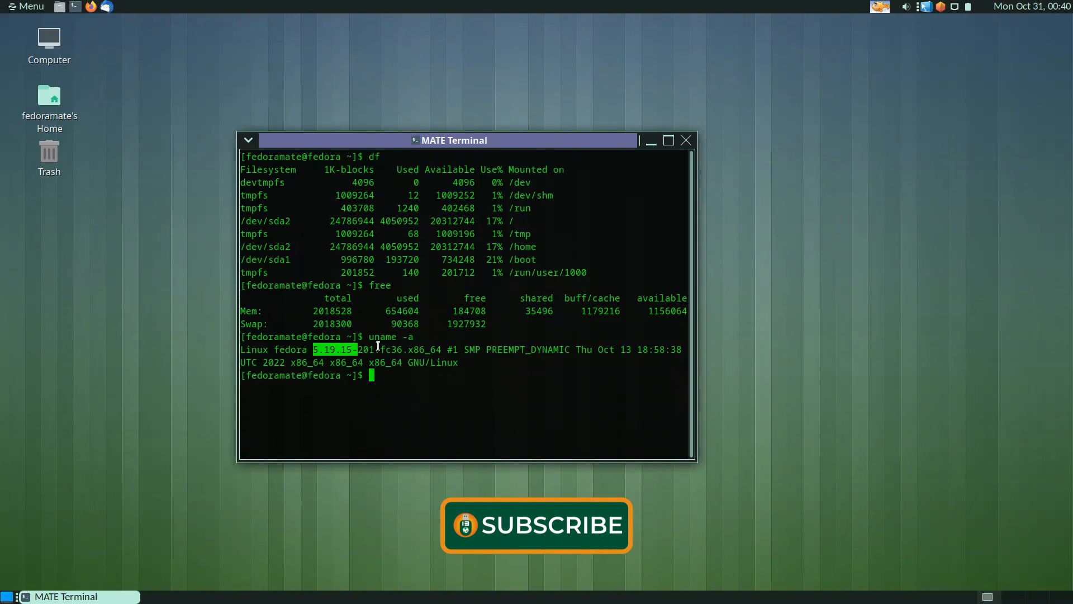
left_click(357, 347)
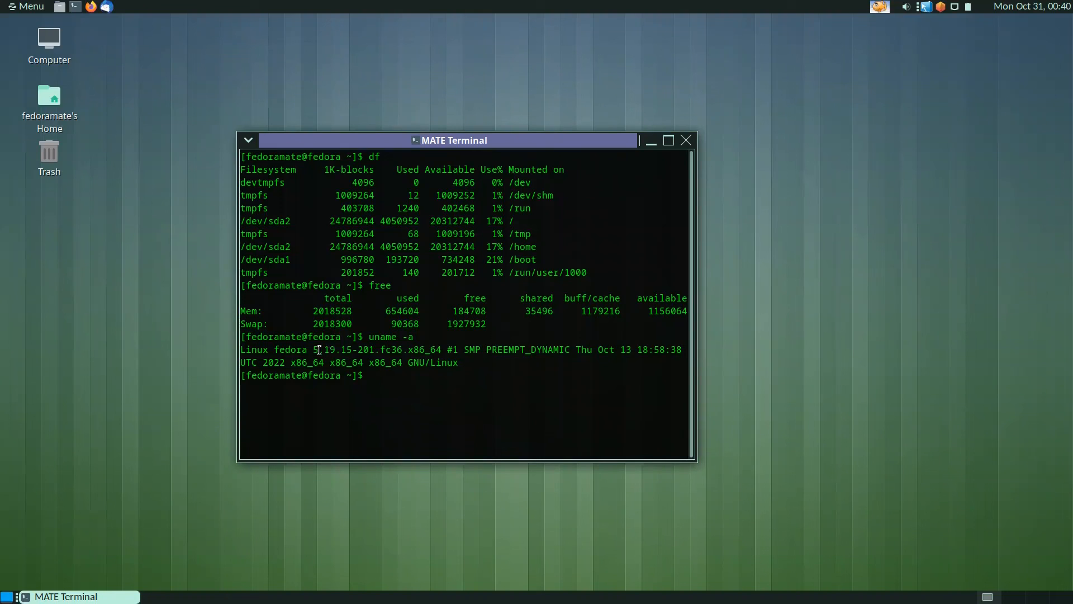
left_click_drag(317, 350, 340, 348)
left_click(342, 349)
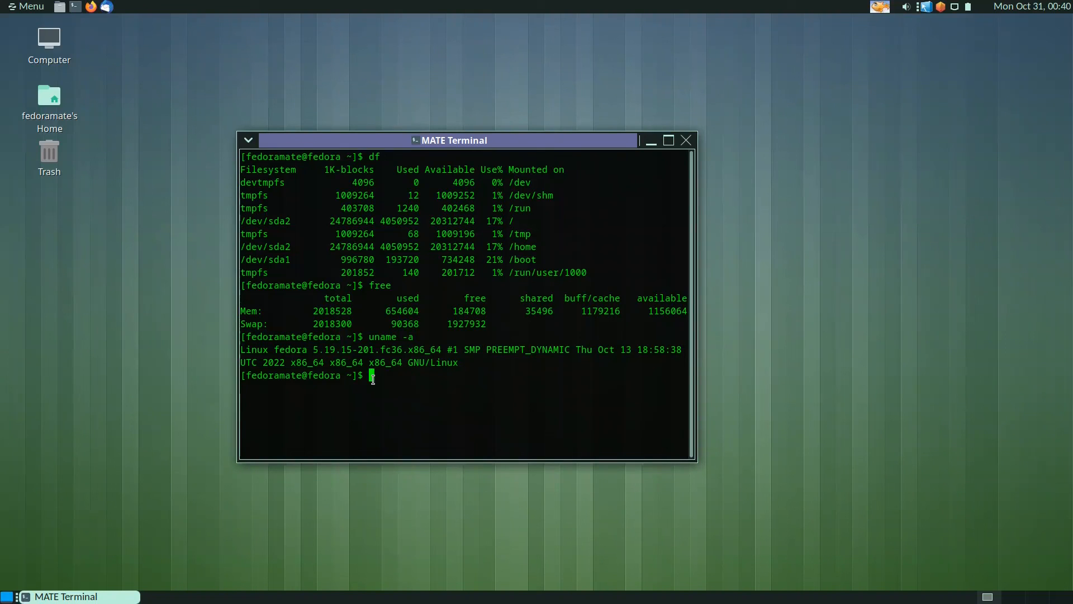